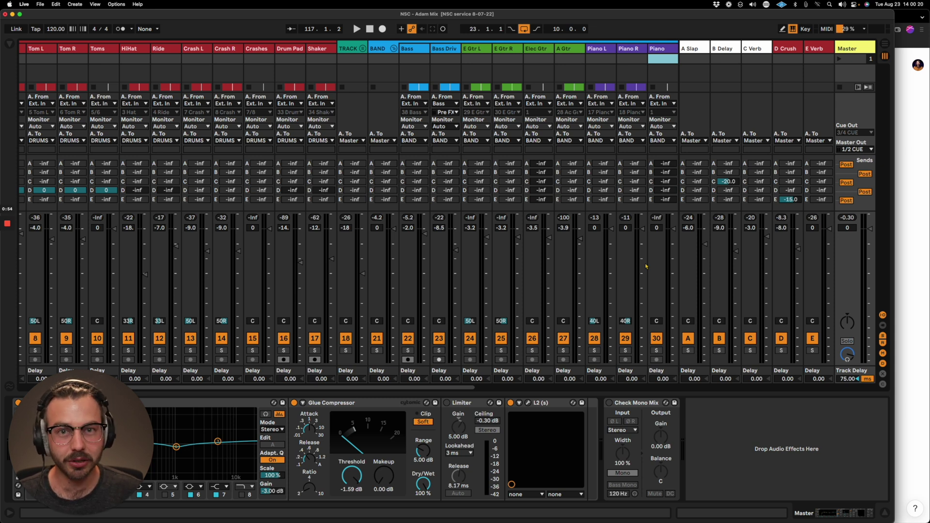
- Switch to Finder and preview the image of the client's reply message
{"action": "key", "text": "super+Tab"}
{"action": "key", "text": "super+Tab"}
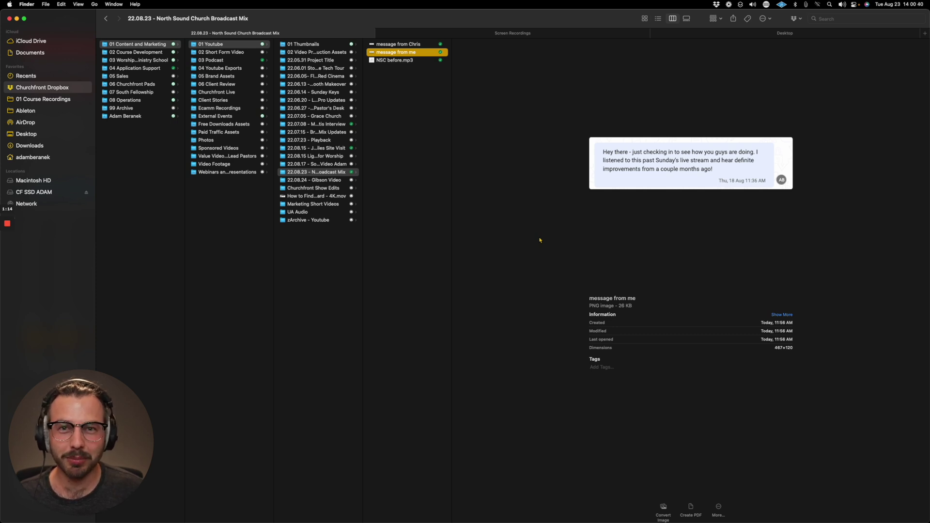
{"action": "left_click", "coordinate": [401, 44]}
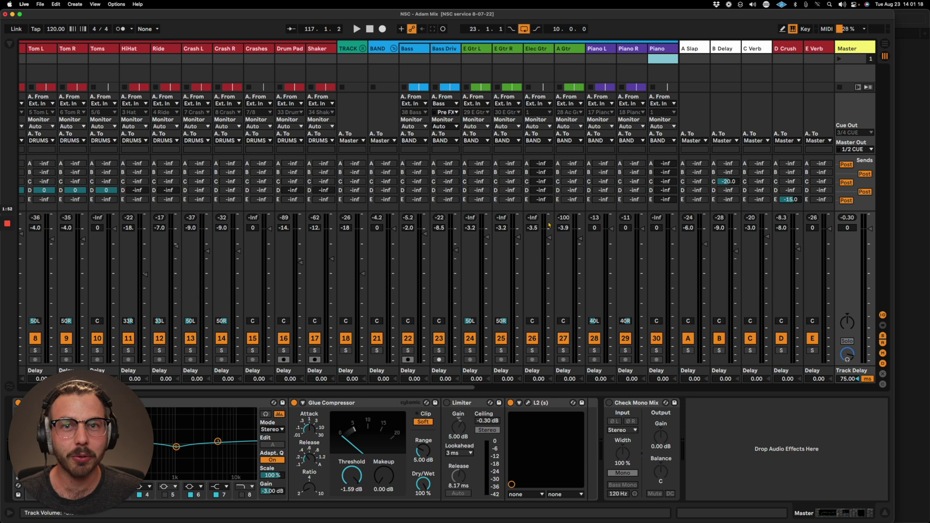
- Return to the broadcast mix folder in Finder and play a preview of NSC before.mp3
{"action": "scroll", "coordinate": [304, 215], "scroll_direction": "left", "scroll_amount": 8}
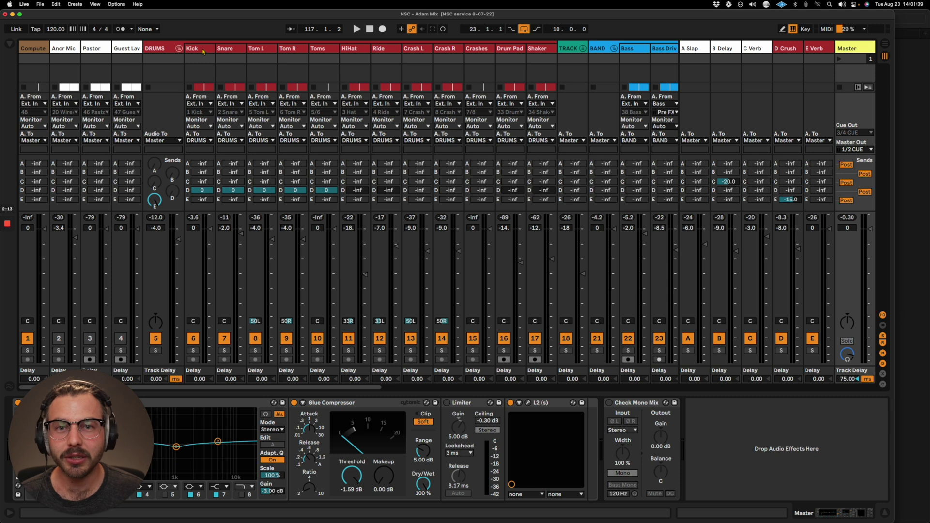
{"action": "key", "text": "super+Tab"}
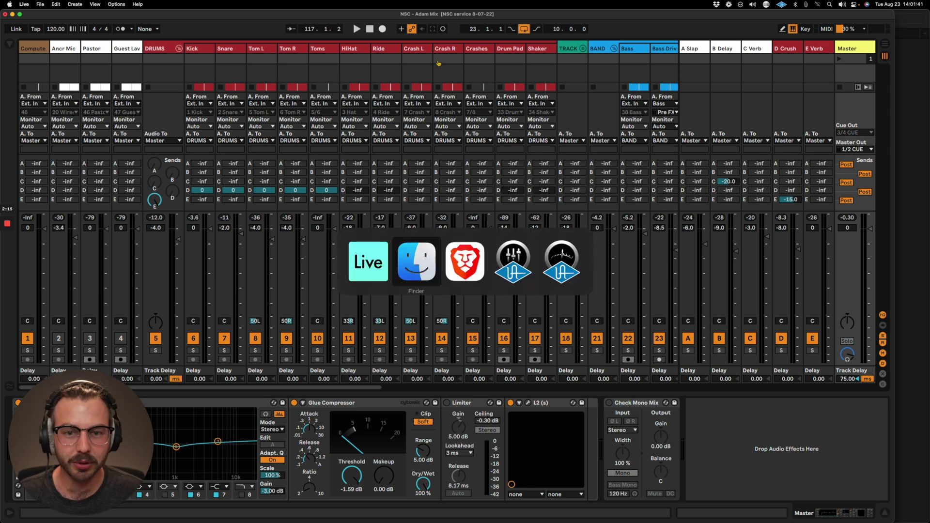
{"action": "left_click", "coordinate": [405, 270]}
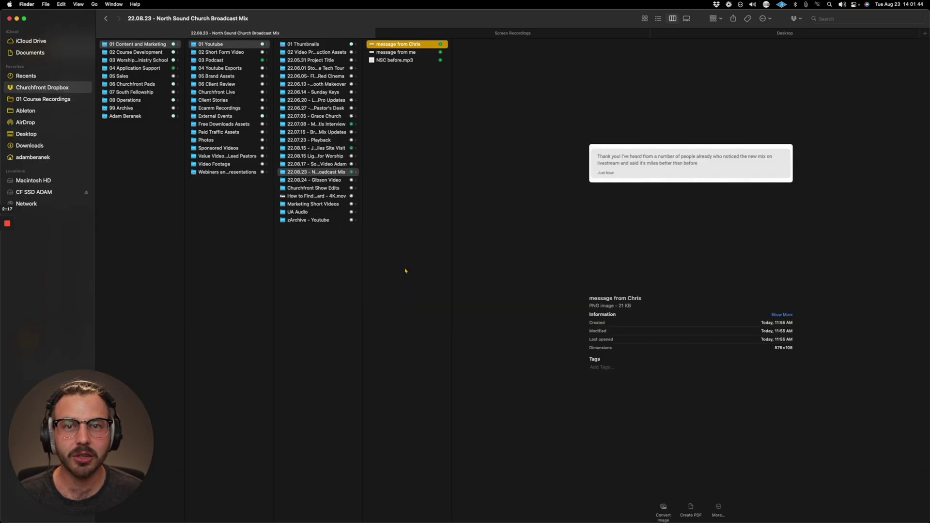
{"action": "left_click", "coordinate": [394, 61]}
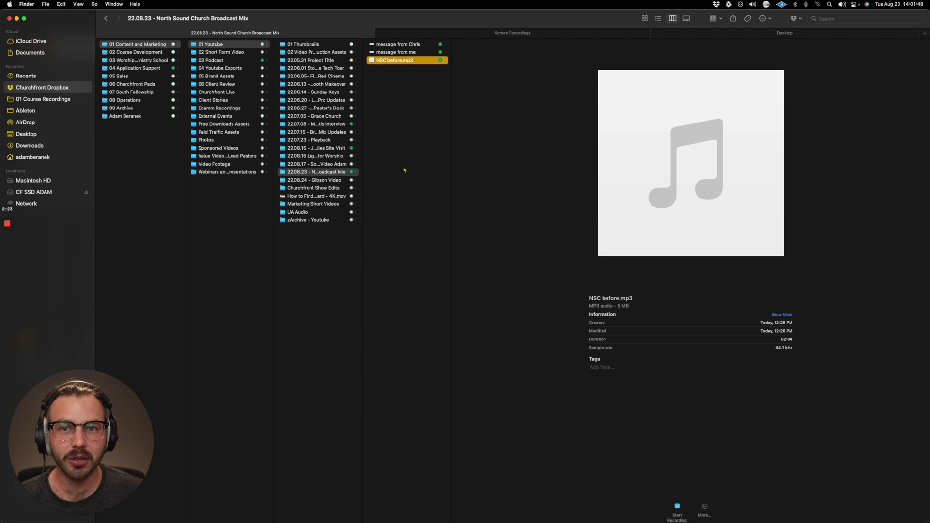
{"action": "key", "text": "space"}
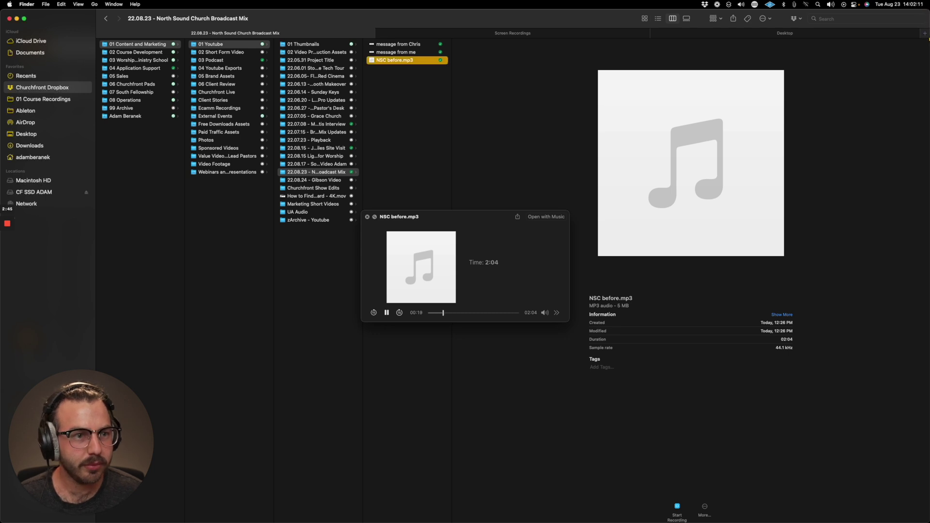
- Narrow the Finder window so the Universal Audio Console's output meters show beside it, and pause the preview
{"action": "scroll", "coordinate": [926, 63], "scroll_direction": "right", "scroll_amount": 2}
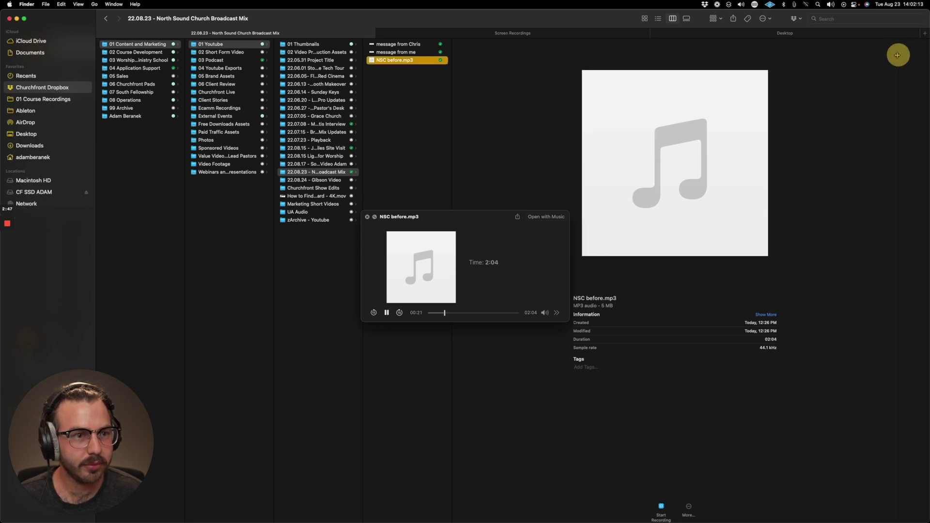
{"action": "left_click_drag", "start_coordinate": [926, 64], "coordinate": [897, 63]}
{"action": "key", "text": "super+Tab"}
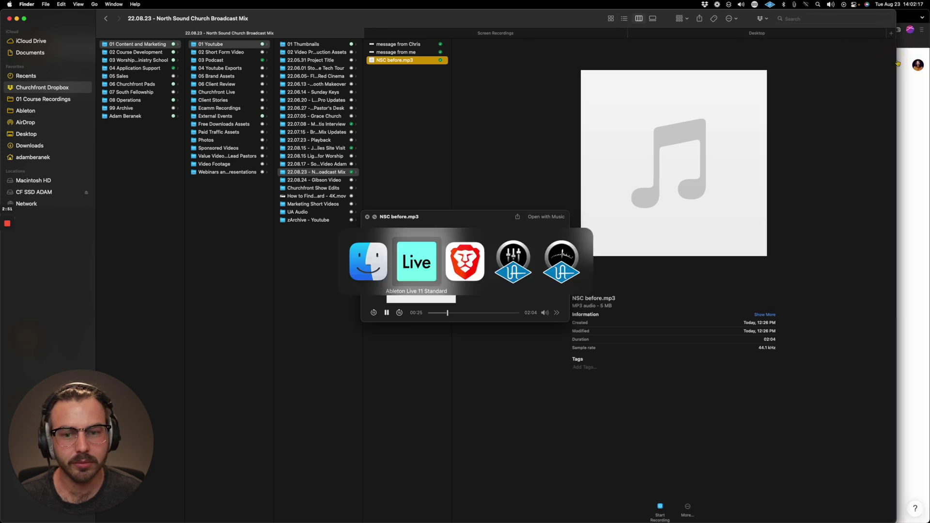
{"action": "key", "text": "super+Tab"}
{"action": "key", "text": "super+Tab"}
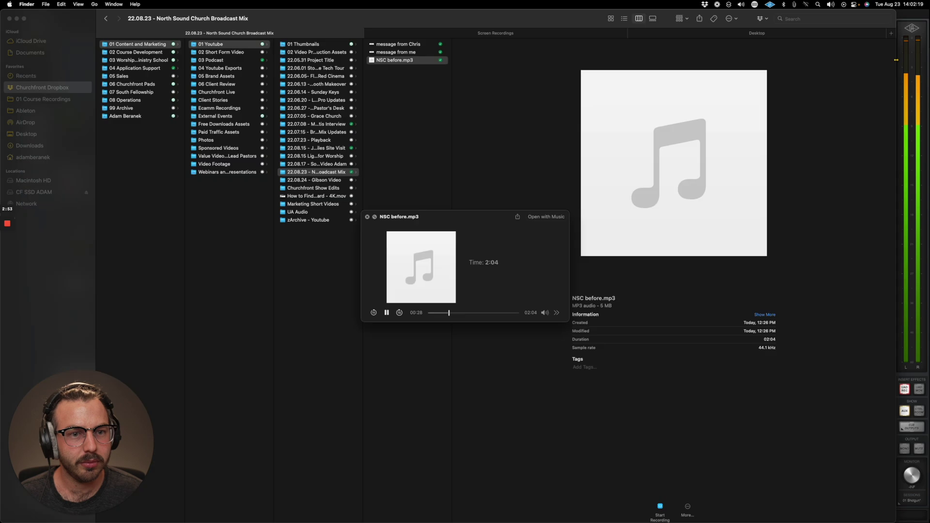
{"action": "mouse_move", "coordinate": [609, 227]}
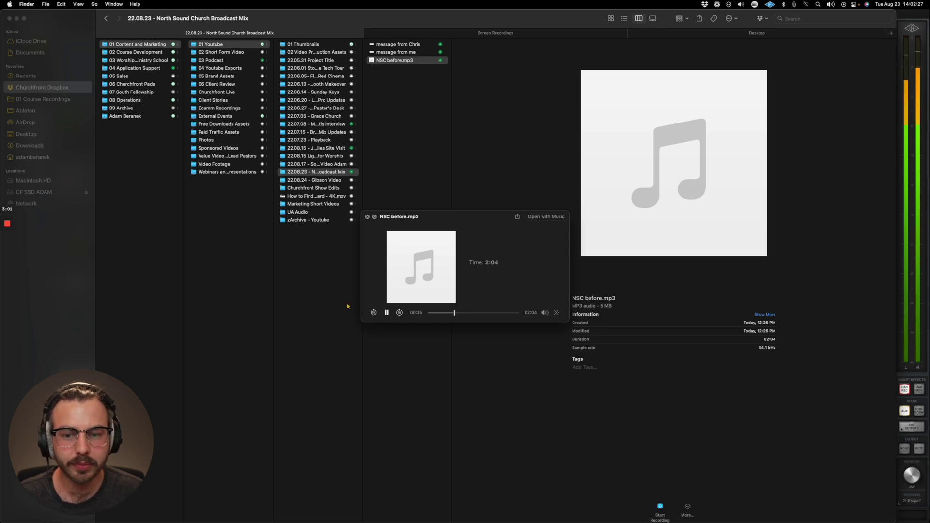
{"action": "left_click", "coordinate": [386, 312]}
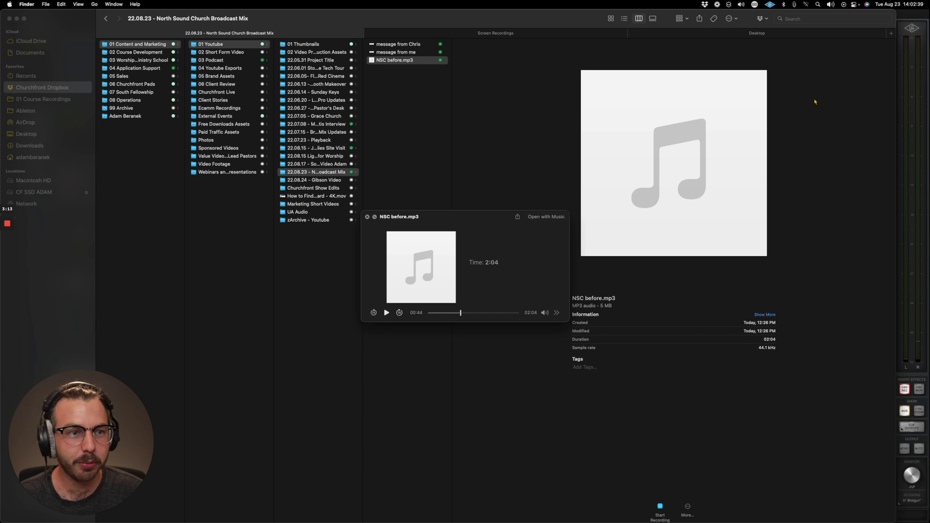
- Check the full Console window, return to Finder and listen to a few more seconds of NSC before.mp3
{"action": "left_click", "coordinate": [910, 15]}
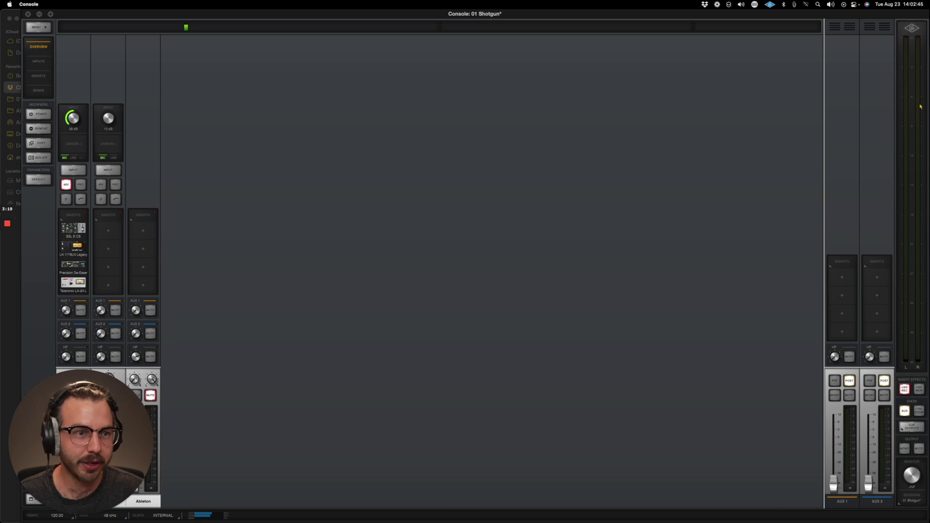
{"action": "key", "text": "super+Tab"}
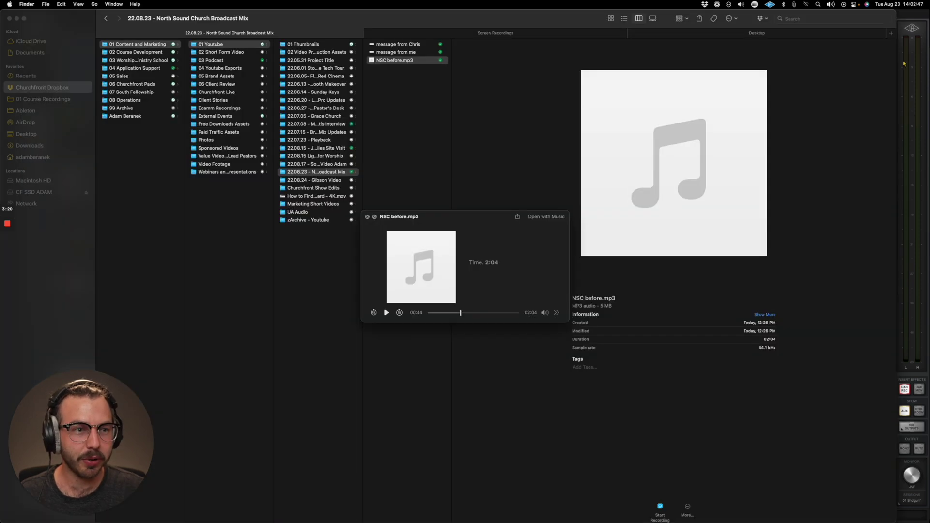
{"action": "left_click", "coordinate": [386, 313]}
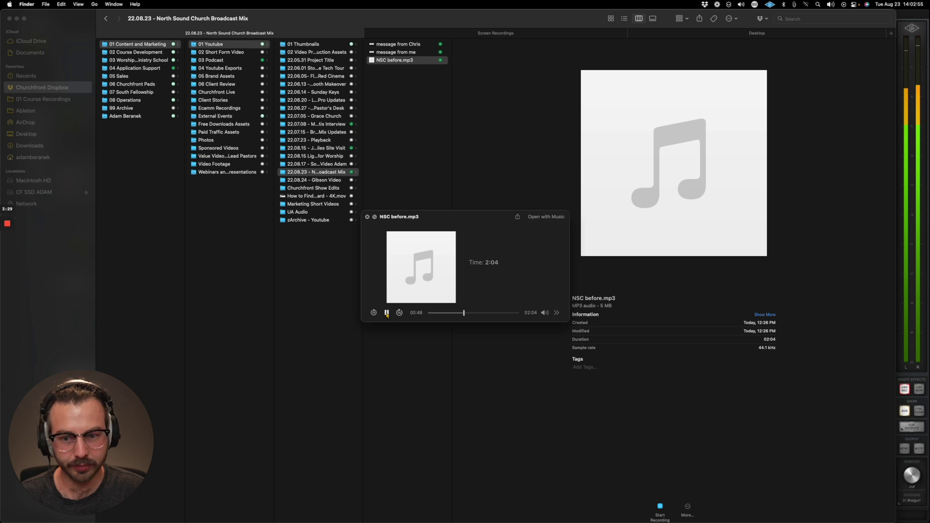
{"action": "left_click", "coordinate": [387, 313]}
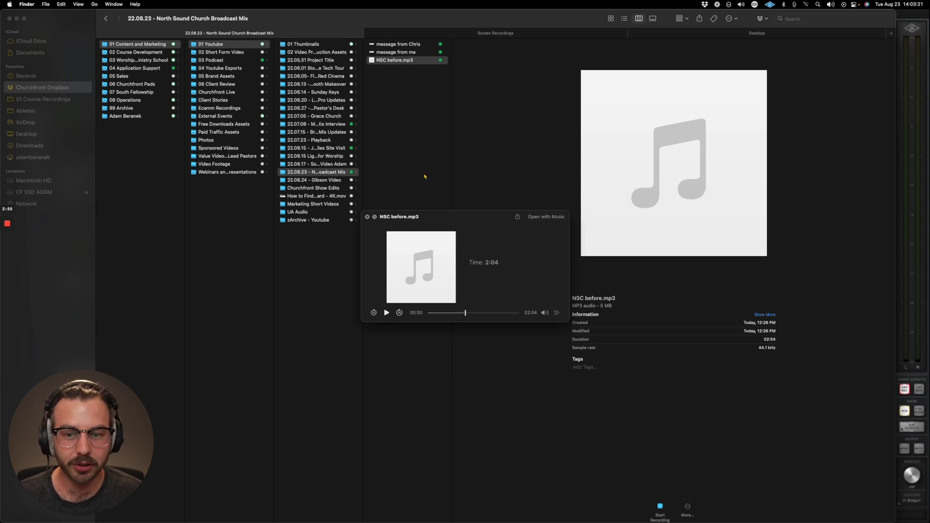
- Replay NSC before.mp3 from about the 20-second mark and pause it
{"action": "left_click", "coordinate": [443, 313]}
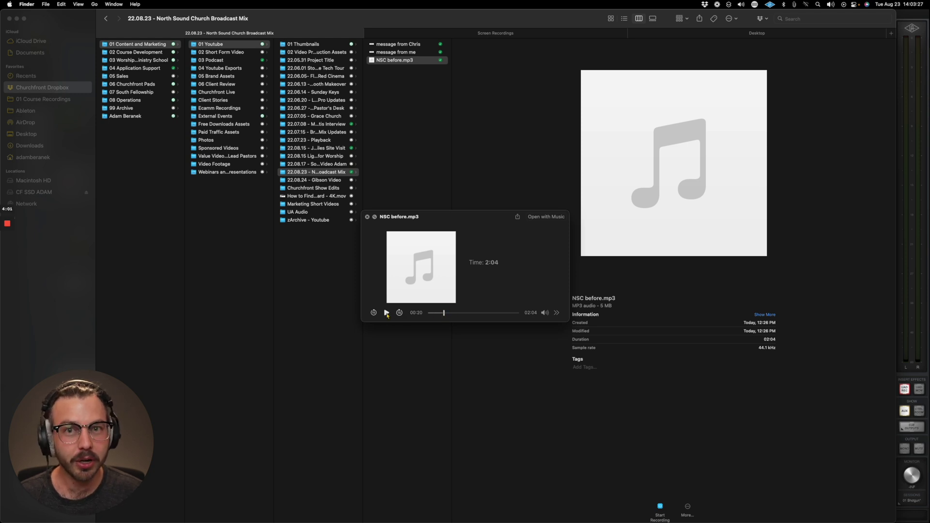
{"action": "left_click", "coordinate": [386, 313]}
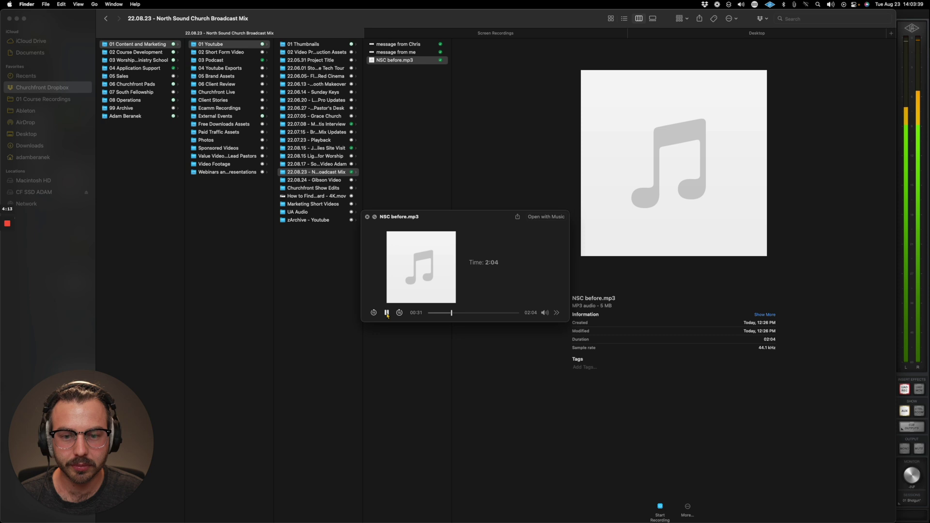
{"action": "left_click", "coordinate": [387, 313]}
- Switch to Ableton Live's Arrangement View, play a passage of the new mix for comparison and stop it
{"action": "key", "text": "super+Tab"}
{"action": "key", "text": "super+Tab"}
{"action": "key", "text": "super+Tab"}
{"action": "key", "text": "Tab"}
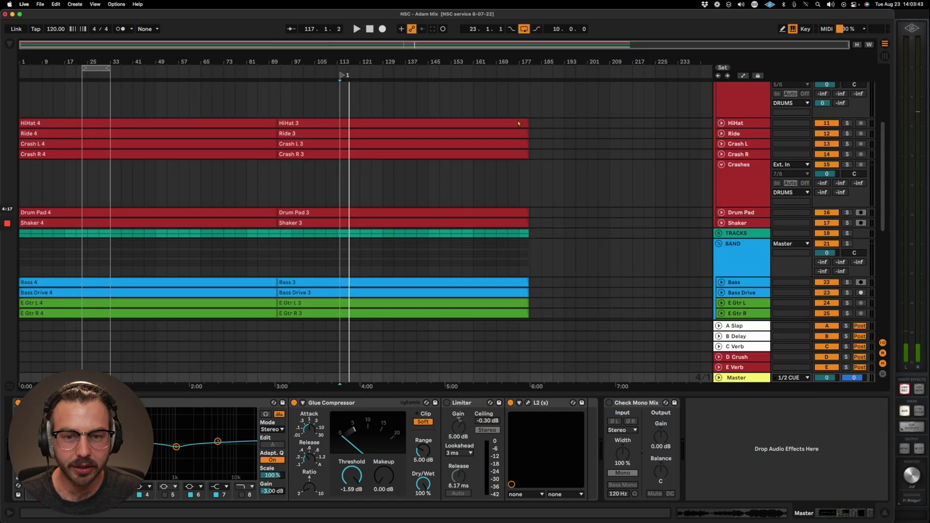
{"action": "left_click", "coordinate": [356, 74]}
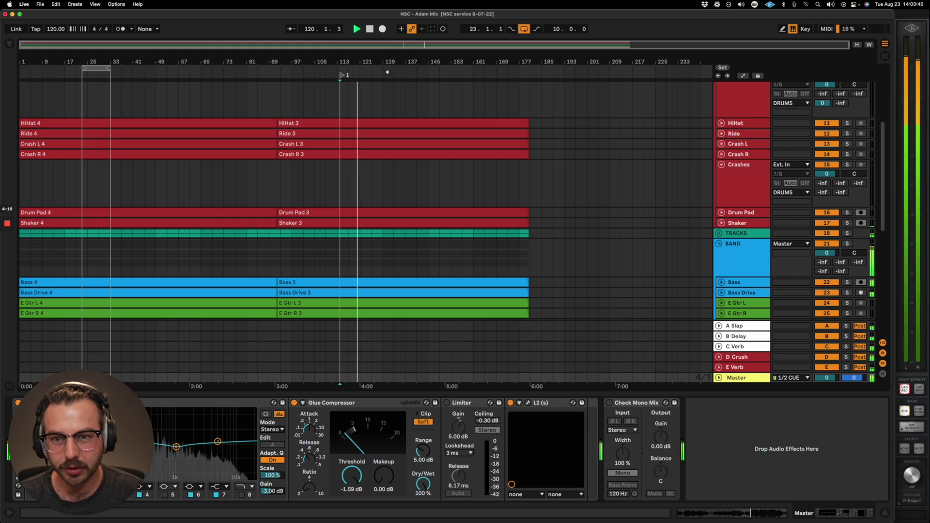
{"action": "scroll", "coordinate": [364, 137], "scroll_direction": "up", "scroll_amount": 5}
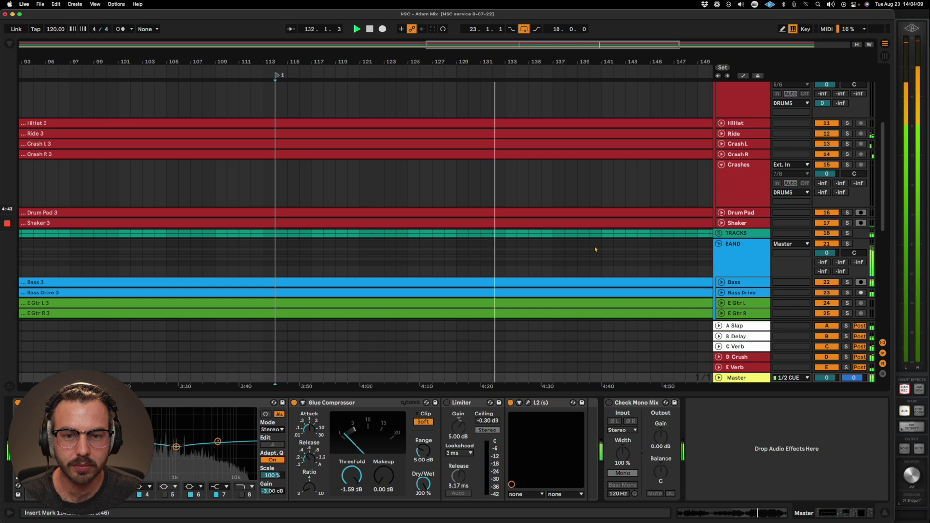
{"action": "key", "text": "space"}
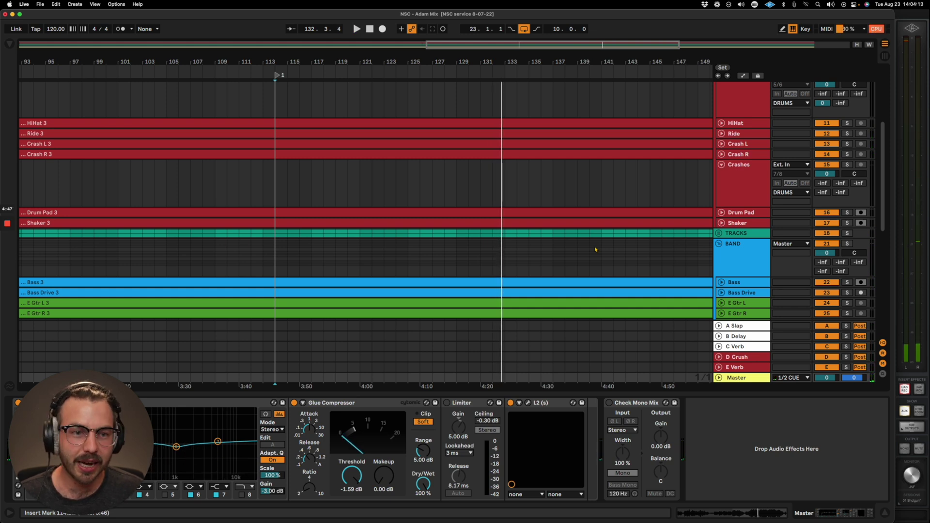
- Display the Kick track's device chain to examine its Trim, Kick Drum rack, EQ Eight and Glue Compressor
{"action": "scroll", "coordinate": [595, 250], "scroll_direction": "up", "scroll_amount": 5}
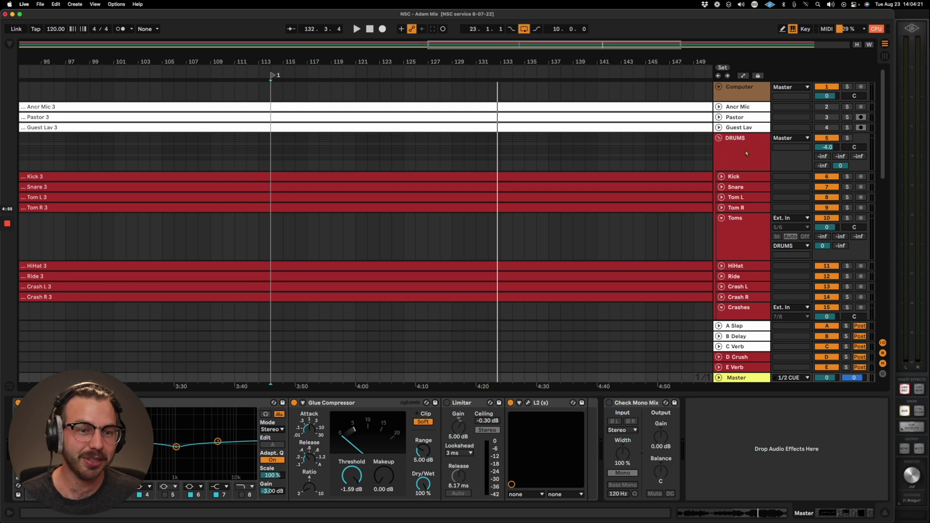
{"action": "left_click", "coordinate": [737, 178]}
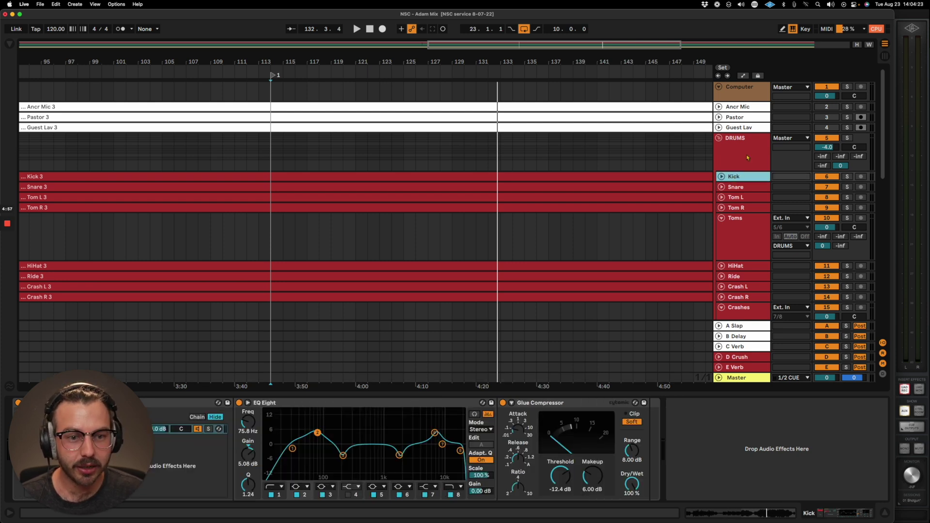
{"action": "left_click_drag", "start_coordinate": [66, 448], "coordinate": [806, 446]}
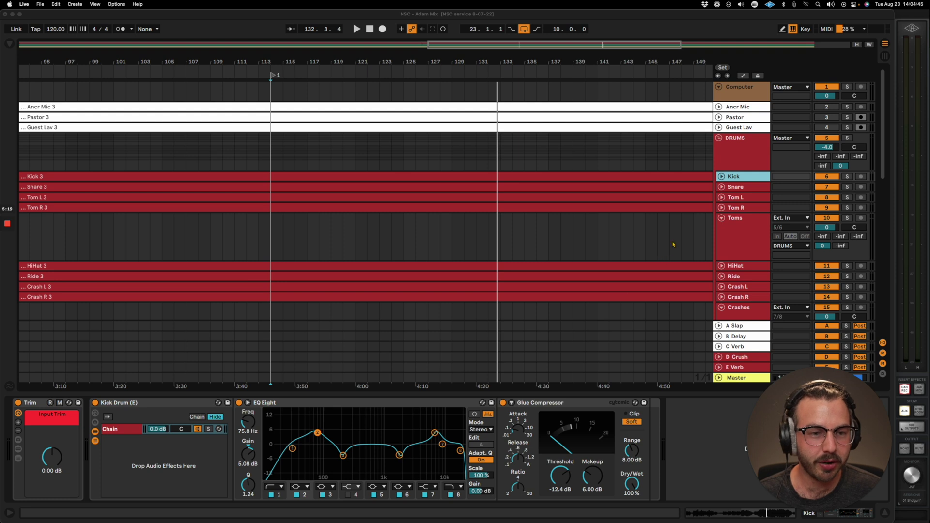
- Display the Snare track's devices, select the 240 Hz boost in EQ Eight and unfold the track in the arrangement
{"action": "left_click", "coordinate": [749, 187]}
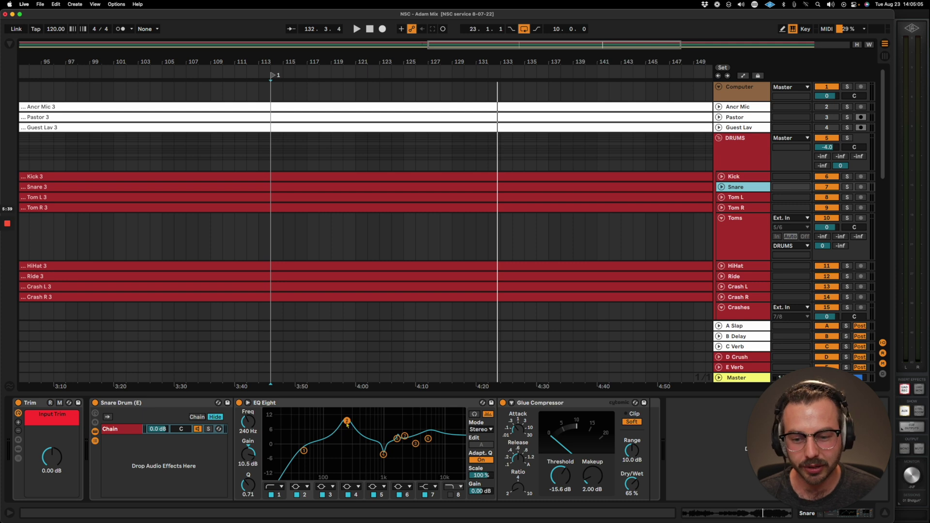
{"action": "left_click", "coordinate": [346, 421]}
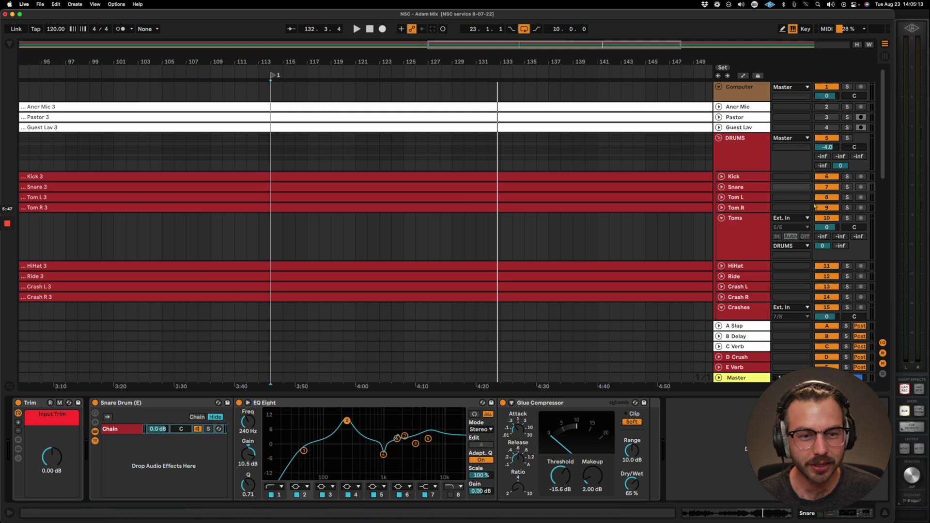
{"action": "left_click", "coordinate": [724, 188]}
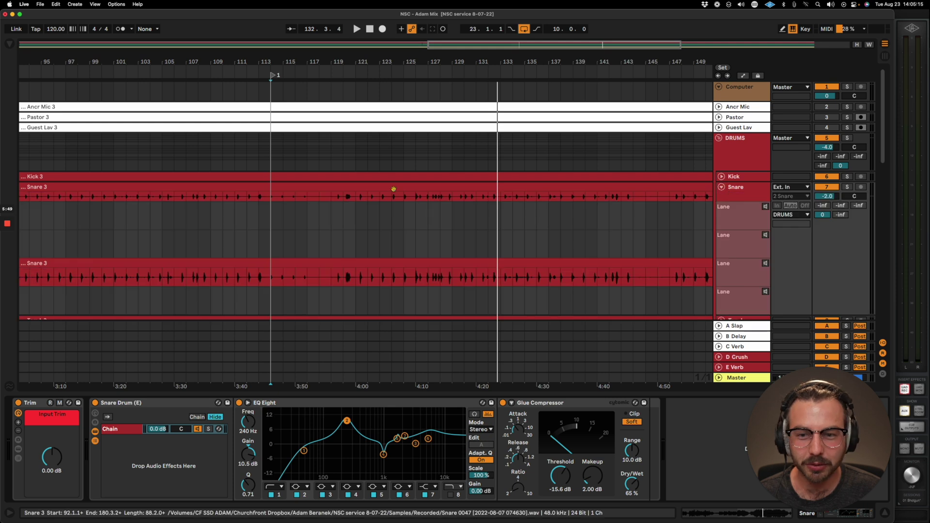
- Play the mix from bar 121 and compare the snare with EQ Eight band 2 off and on
{"action": "left_click", "coordinate": [357, 196]}
{"action": "key", "text": "space"}
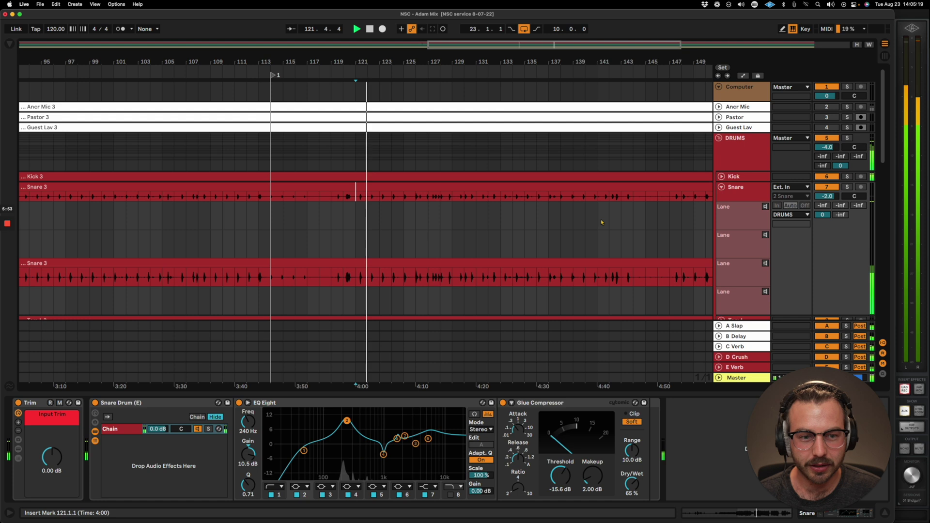
{"action": "left_click", "coordinate": [297, 495]}
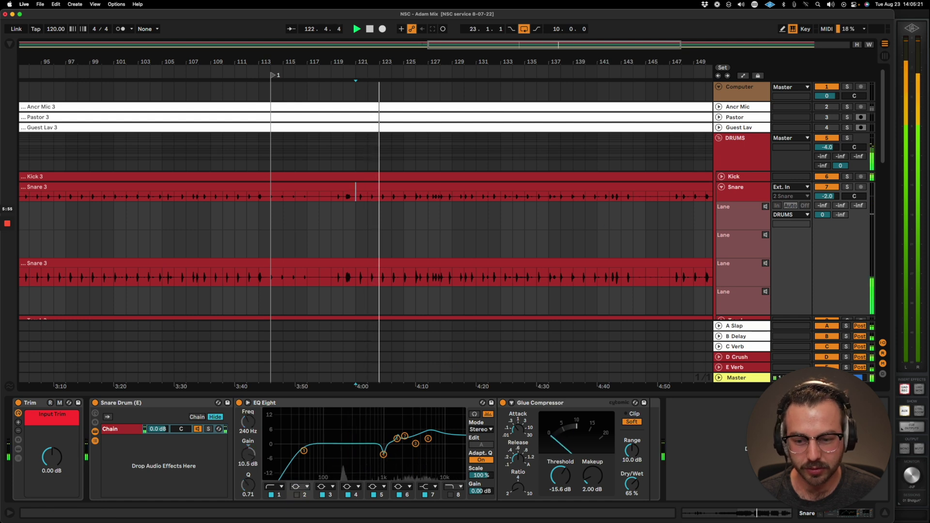
{"action": "left_click", "coordinate": [297, 495]}
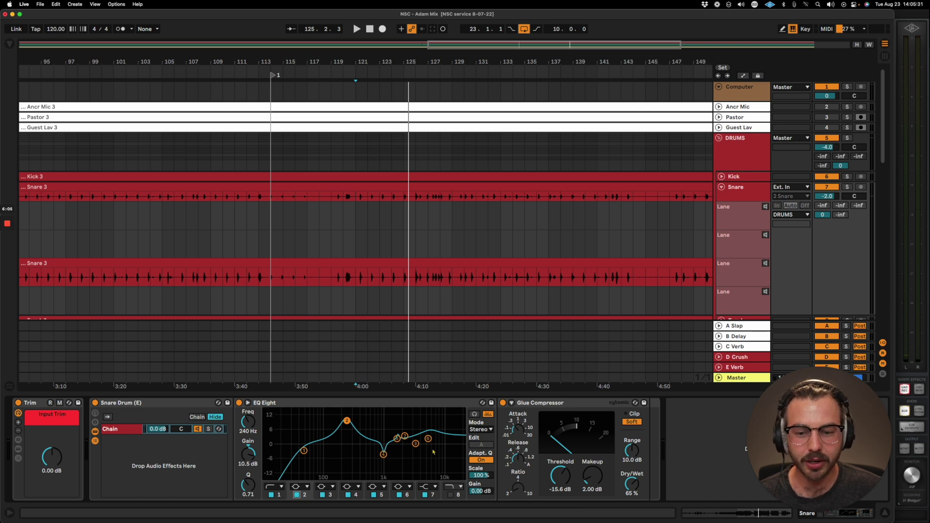
- Replay from bar 121 and compare the snare with the whole Snare Drum (E) rack bypassed and enabled
{"action": "key", "text": "space"}
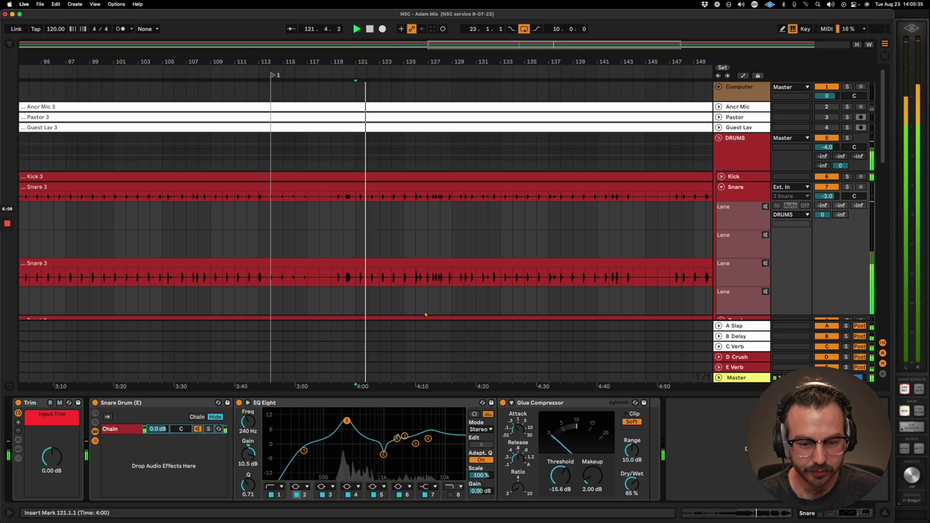
{"action": "key", "text": "space"}
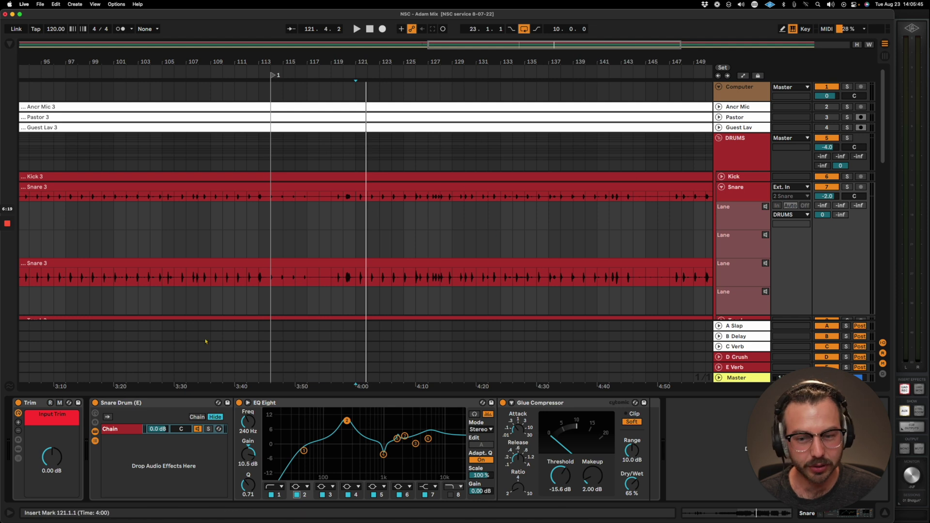
{"action": "key", "text": "space"}
{"action": "left_click", "coordinate": [95, 402]}
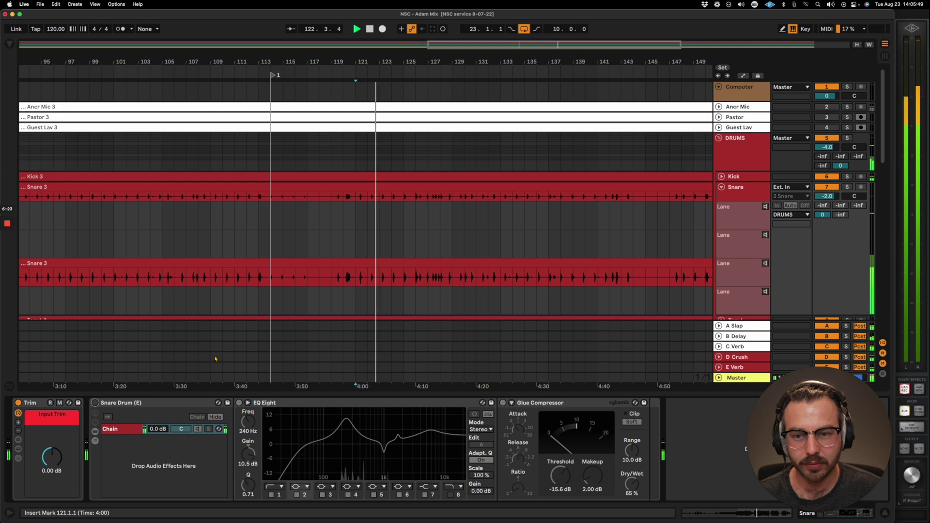
{"action": "left_click", "coordinate": [95, 403]}
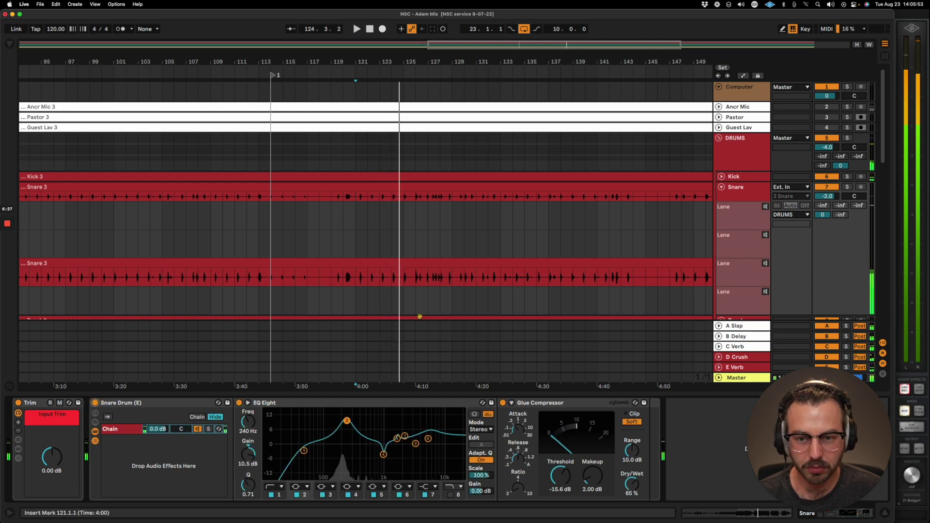
- Fold the Snare track, display Tom L's device chain and unfold Tom L in the arrangement
{"action": "left_click", "coordinate": [722, 188]}
{"action": "left_click", "coordinate": [721, 198]}
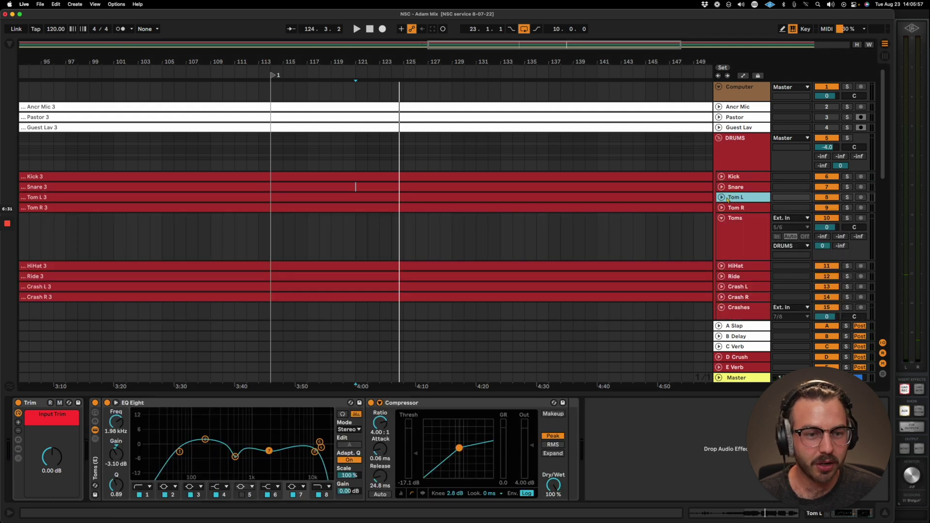
{"action": "left_click", "coordinate": [721, 198]}
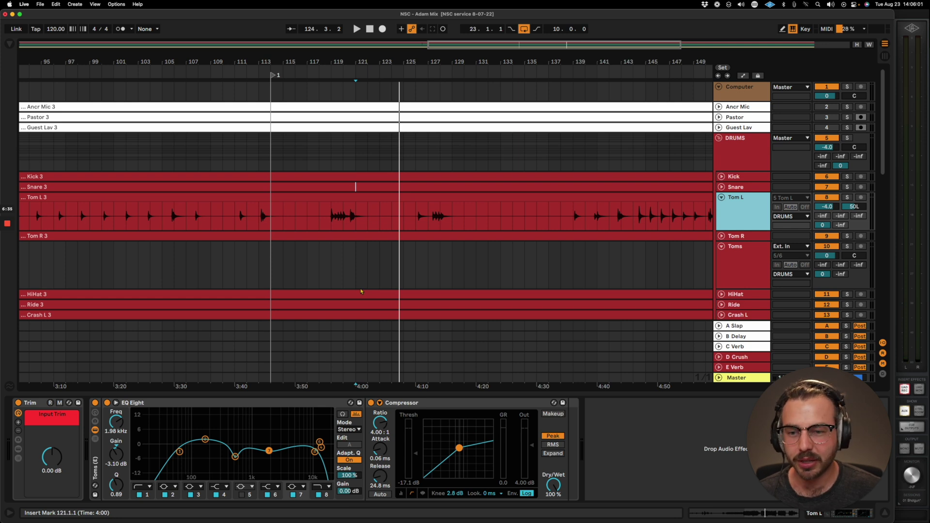
- Play the mix from bar 119 to hear the tom fill visible on Tom L
{"action": "left_click", "coordinate": [327, 216]}
{"action": "key", "text": "plus"}
{"action": "key", "text": "plus"}
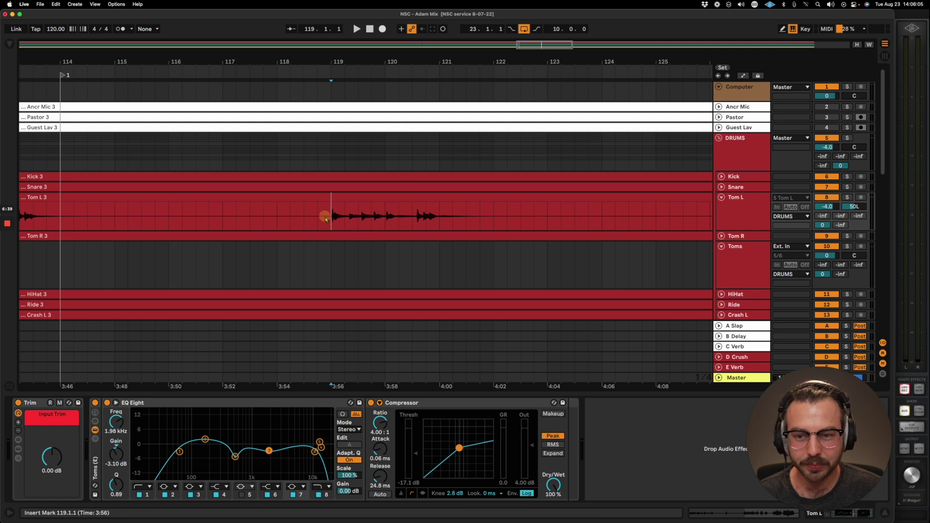
{"action": "key", "text": "space"}
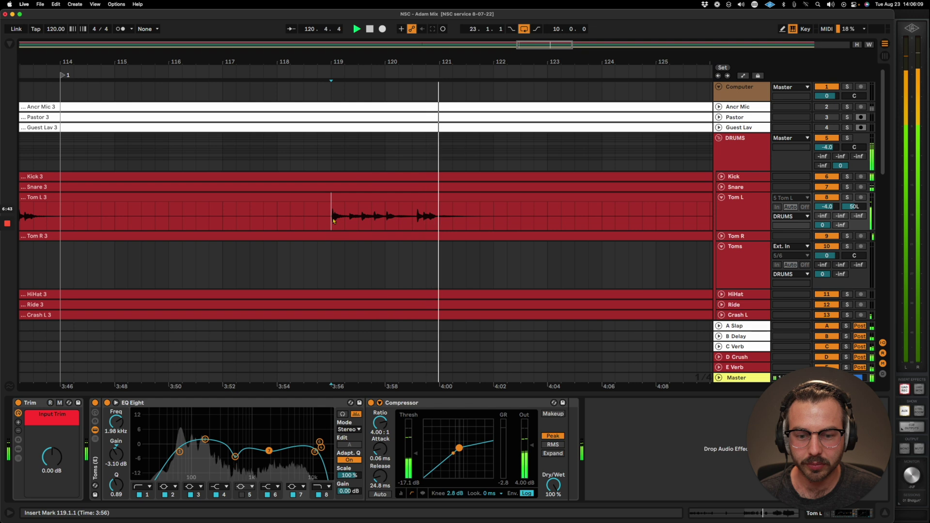
{"action": "key", "text": "space"}
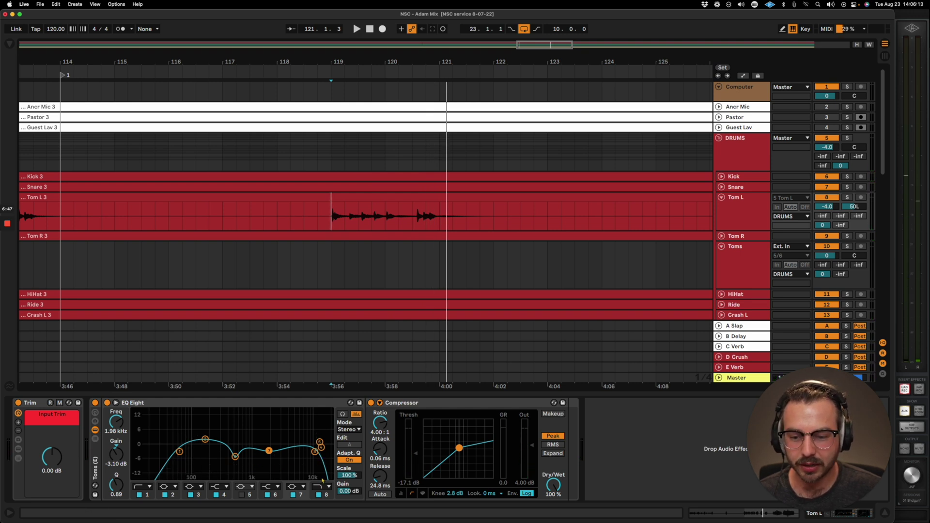
- Select the 11.9 kHz band 8 in Tom L's EQ Eight and replay the tom fill from bar 118
{"action": "left_click", "coordinate": [116, 430]}
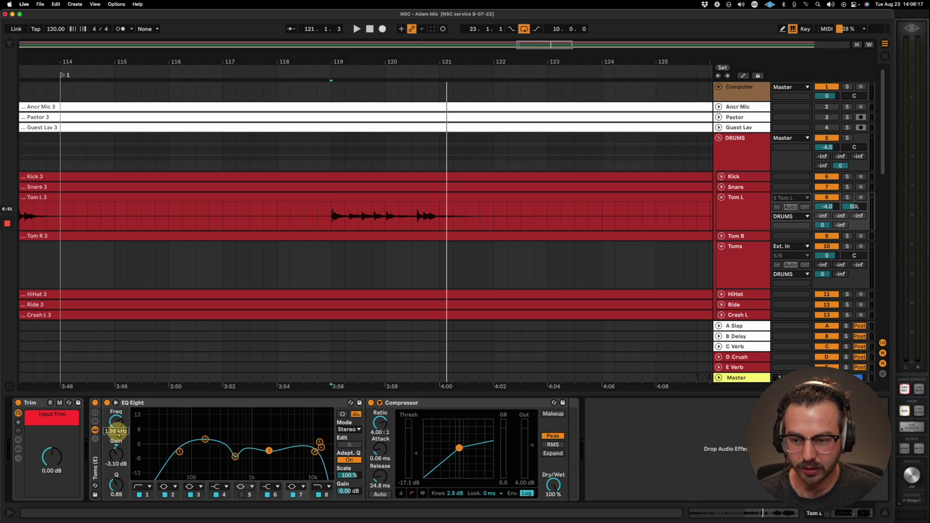
{"action": "left_click", "coordinate": [317, 495]}
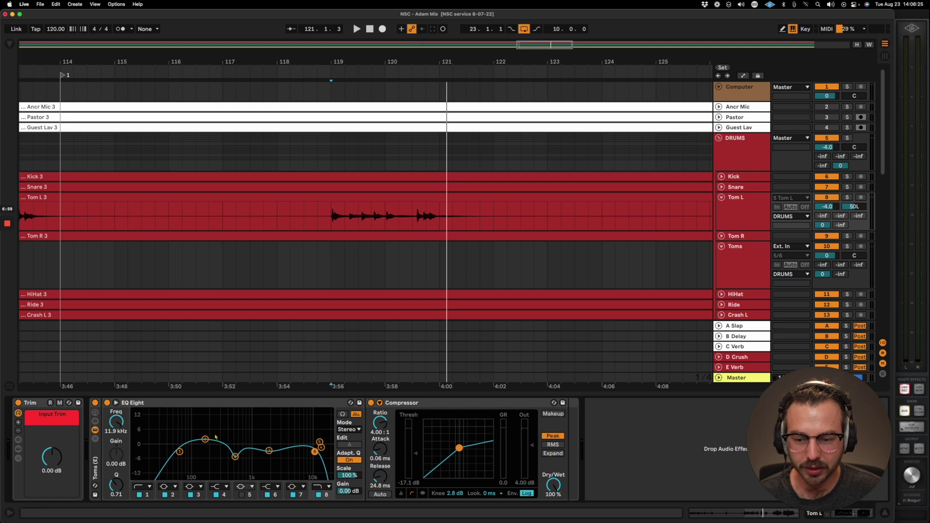
{"action": "left_click", "coordinate": [317, 212]}
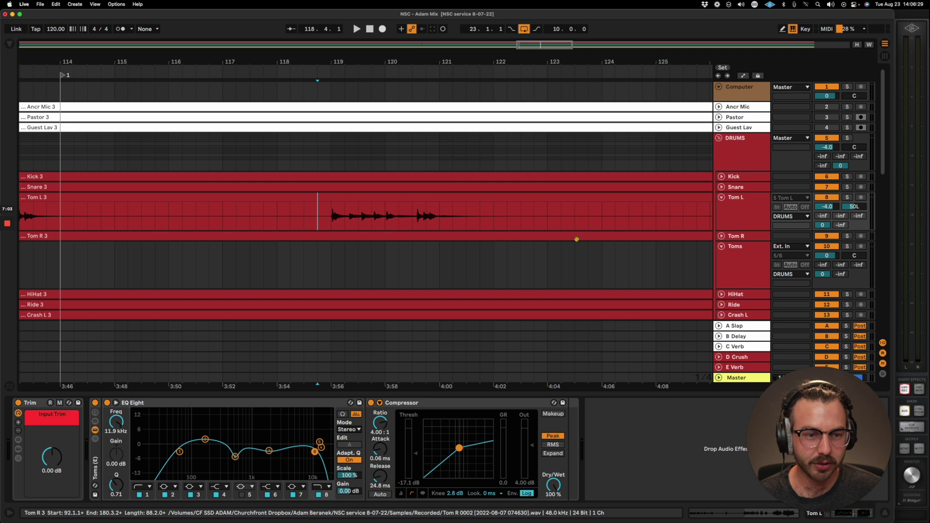
{"action": "left_click", "coordinate": [292, 213]}
{"action": "key", "text": "space"}
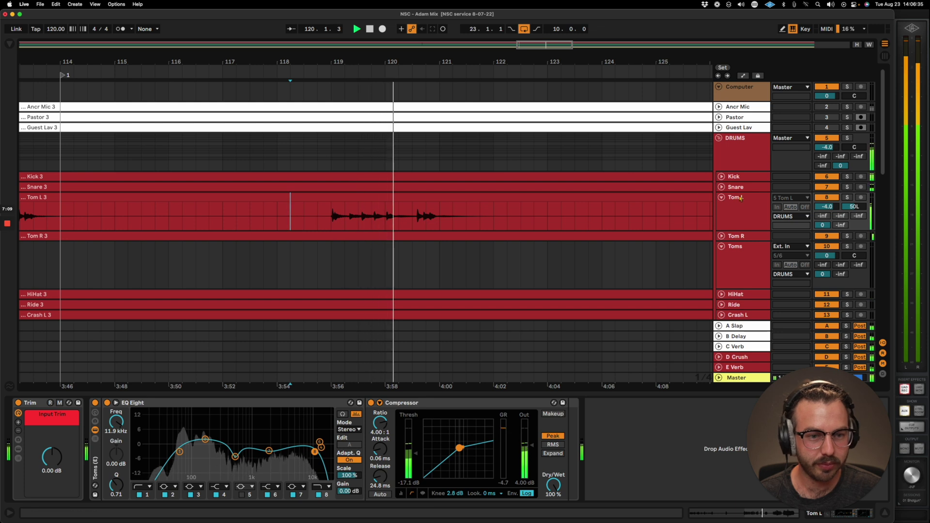
{"action": "key", "text": "space"}
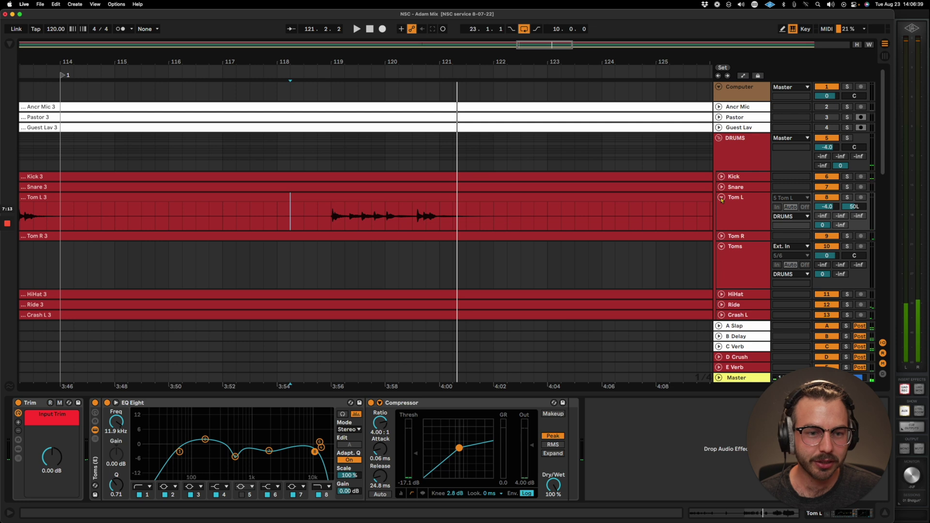
- Fold the Tom L and Toms tracks and examine the device chains of Toms and Crashes
{"action": "left_click", "coordinate": [721, 197]}
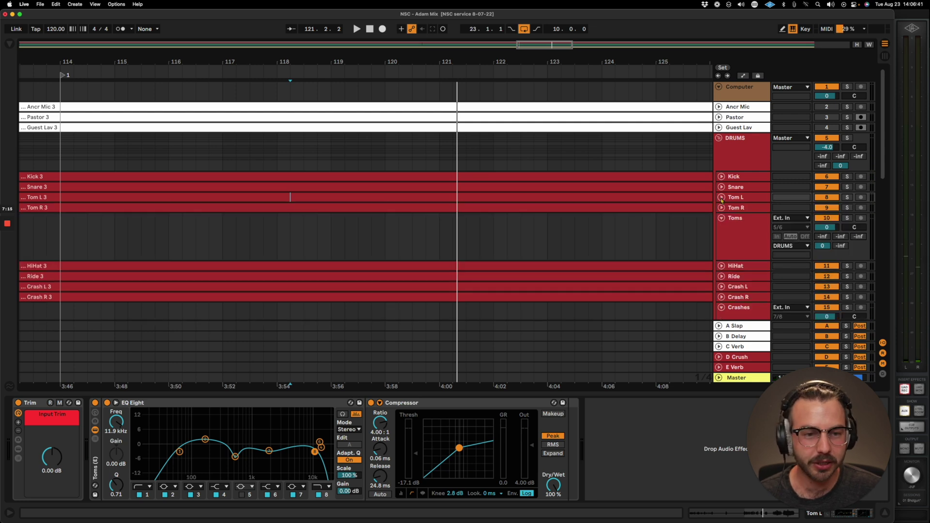
{"action": "left_click", "coordinate": [739, 236]}
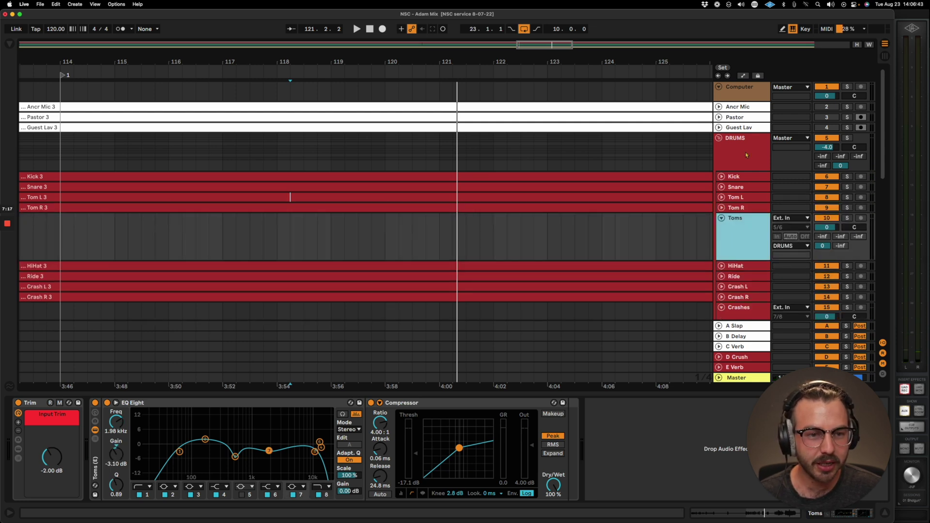
{"action": "scroll", "coordinate": [741, 252], "scroll_direction": "down", "scroll_amount": 3}
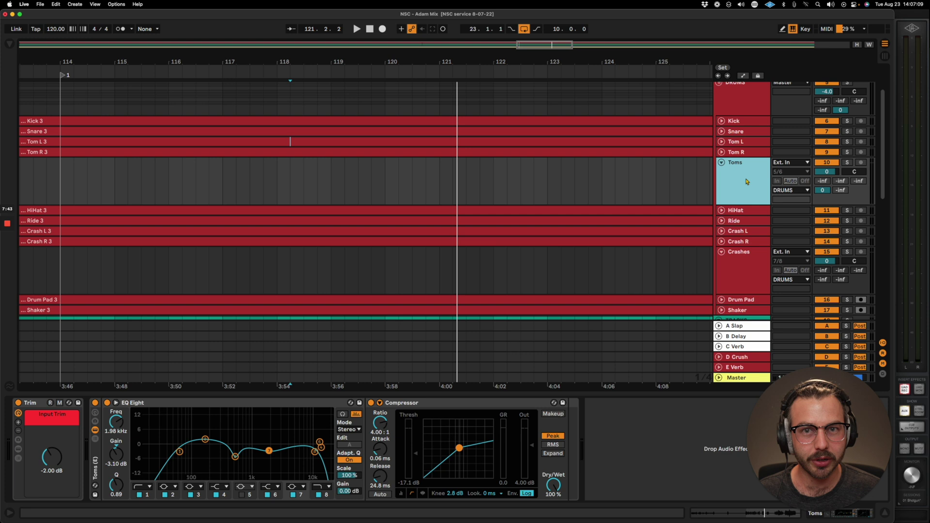
{"action": "left_click", "coordinate": [721, 163]}
{"action": "left_click", "coordinate": [750, 235]}
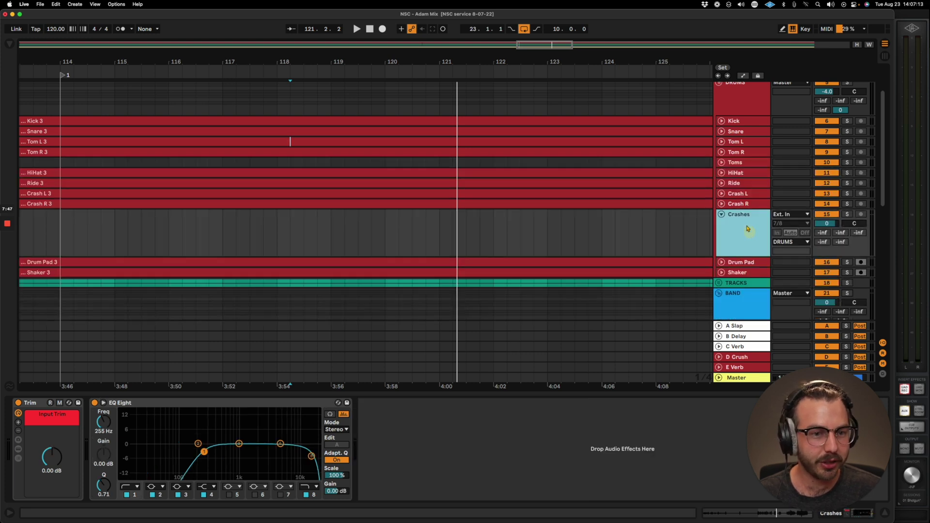
- Unfold the HiHat track, display its devices and select the 129 Hz band 1 in EQ Eight
{"action": "left_click", "coordinate": [721, 174]}
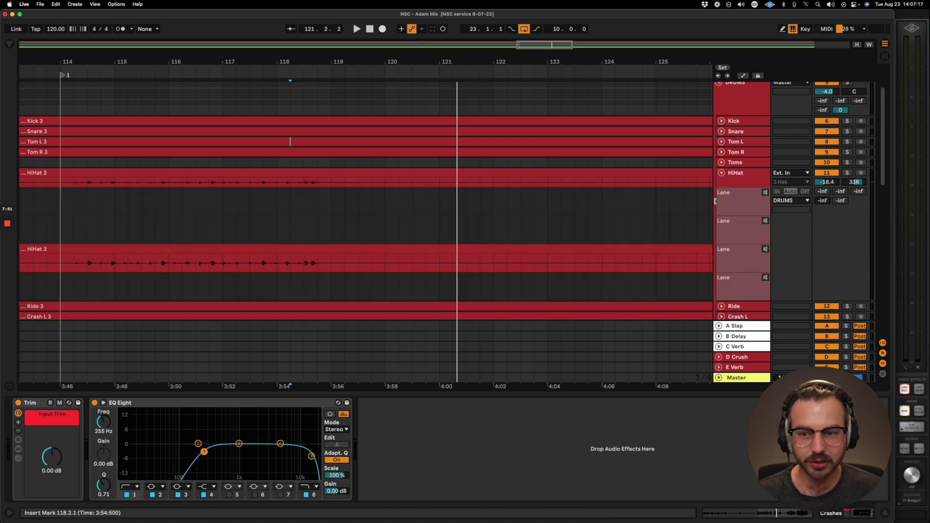
{"action": "left_click", "coordinate": [735, 177]}
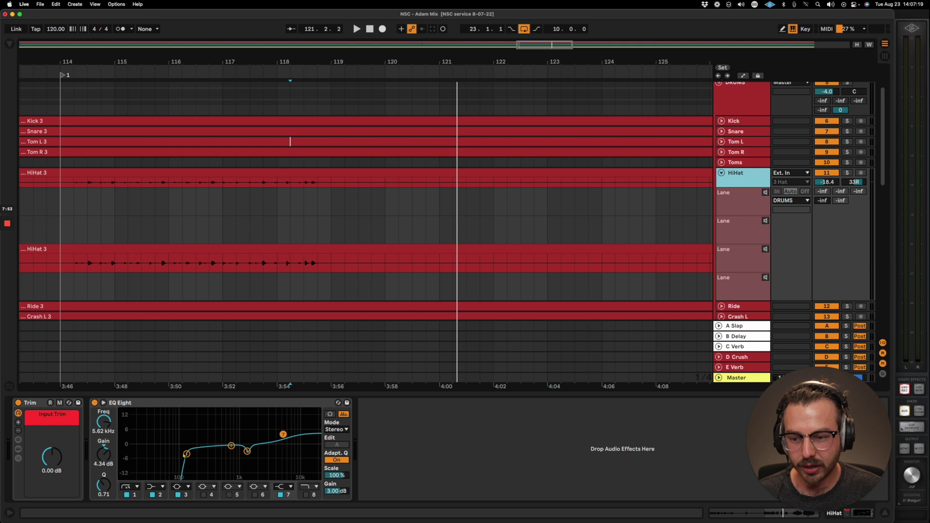
{"action": "left_click", "coordinate": [188, 495]}
{"action": "left_click", "coordinate": [132, 495]}
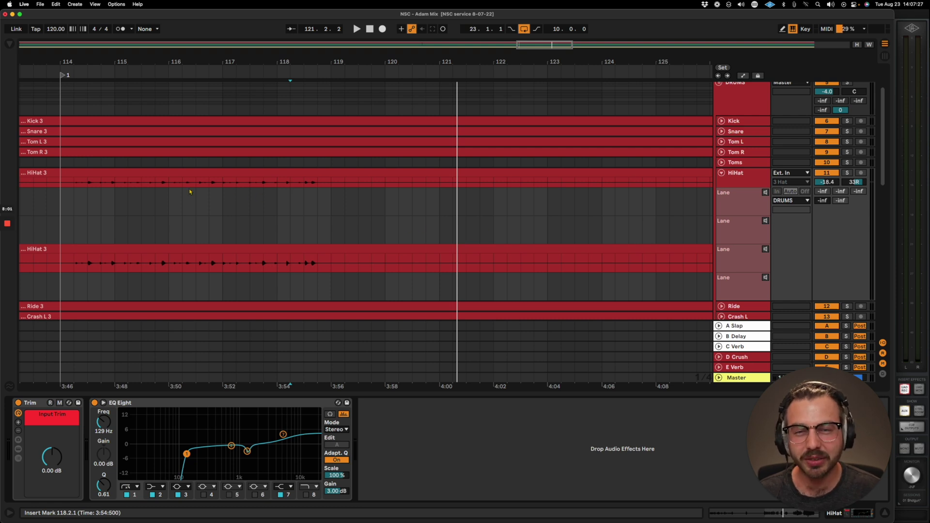
- Play the mix from bar 115 and compare the full mix with the HiHat track soloed
{"action": "left_click", "coordinate": [128, 179]}
{"action": "key", "text": "space"}
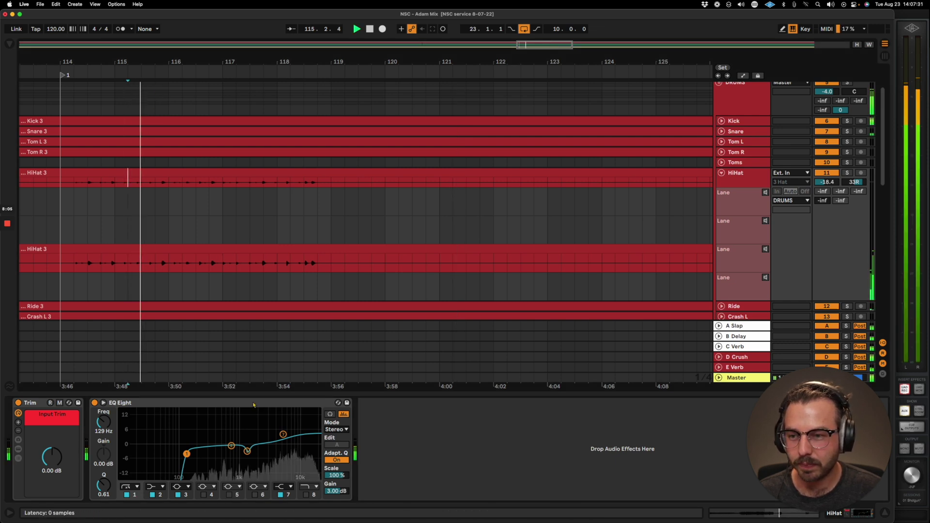
{"action": "left_click", "coordinate": [847, 173]}
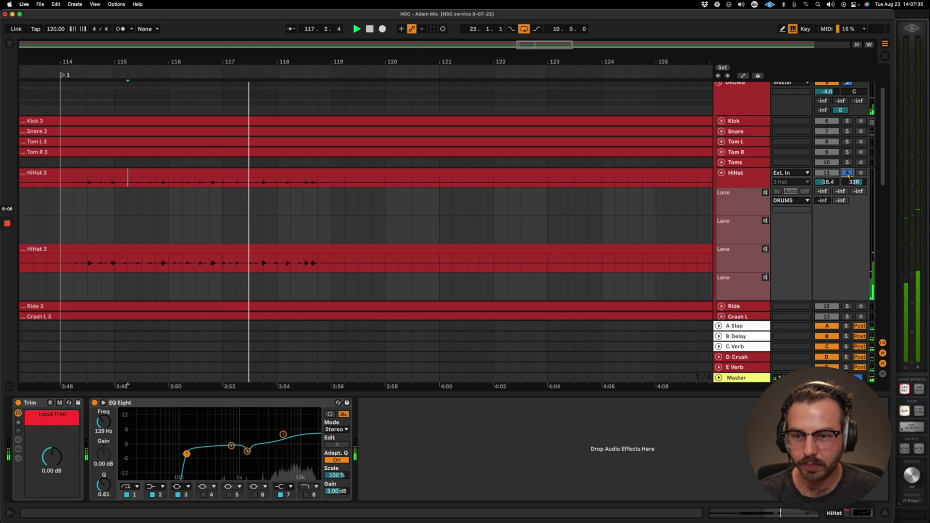
{"action": "left_click", "coordinate": [847, 172]}
{"action": "key", "text": "space"}
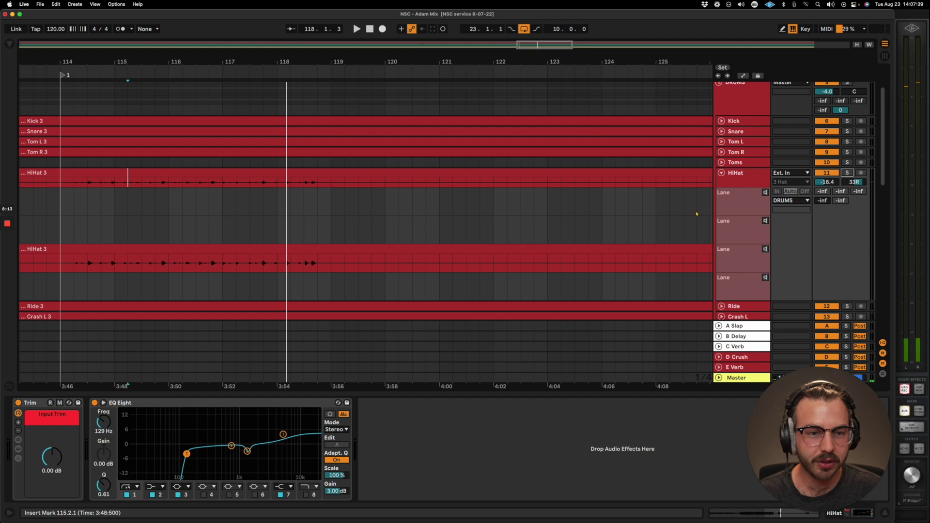
- Fold the HiHat track, unfold the Ride track and display its Trim and EQ Eight devices
{"action": "left_click", "coordinate": [724, 177]}
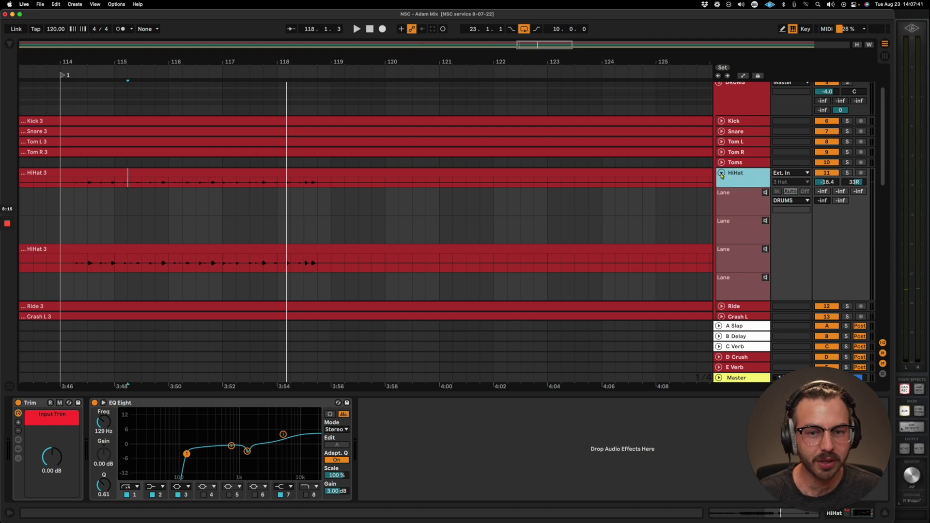
{"action": "left_click", "coordinate": [721, 173]}
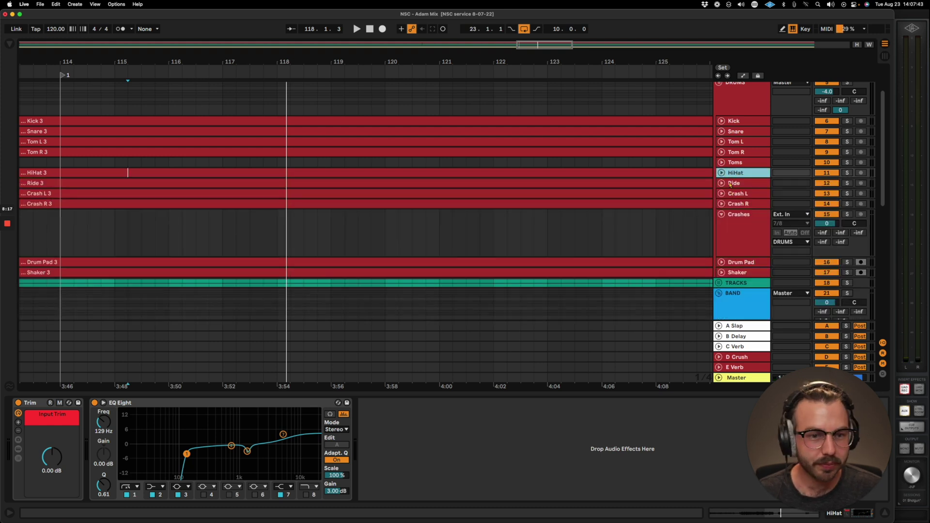
{"action": "left_click", "coordinate": [721, 184]}
{"action": "left_click", "coordinate": [725, 192]}
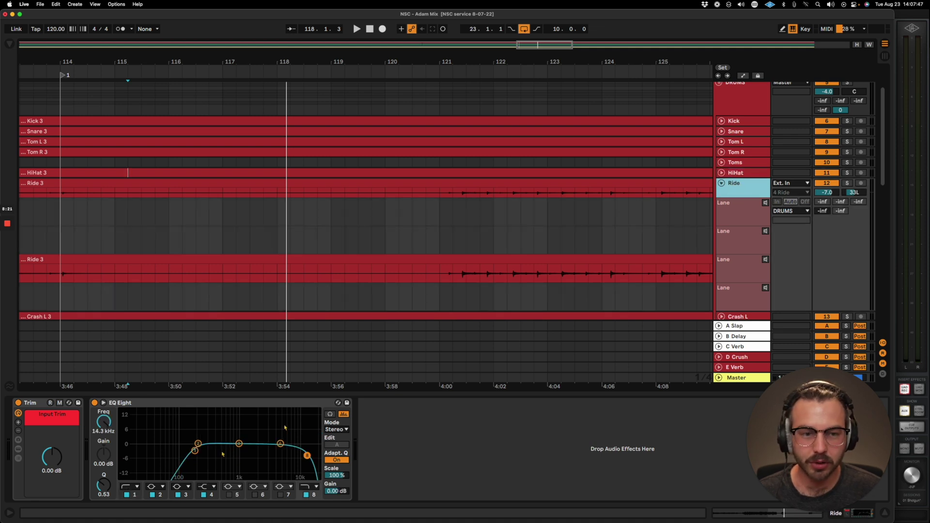
- Play the mix from position 121.3.1 to hear the ride cymbal part
{"action": "left_click", "coordinate": [466, 189]}
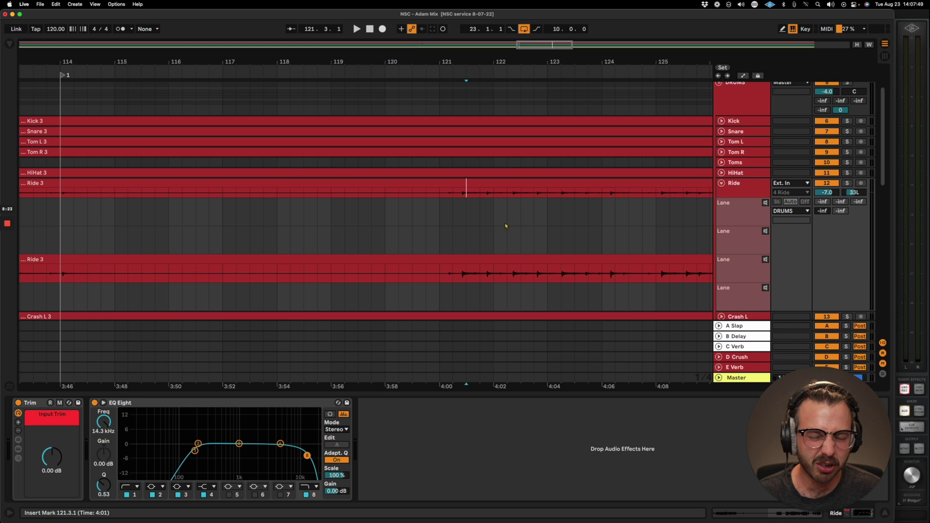
{"action": "key", "text": "space"}
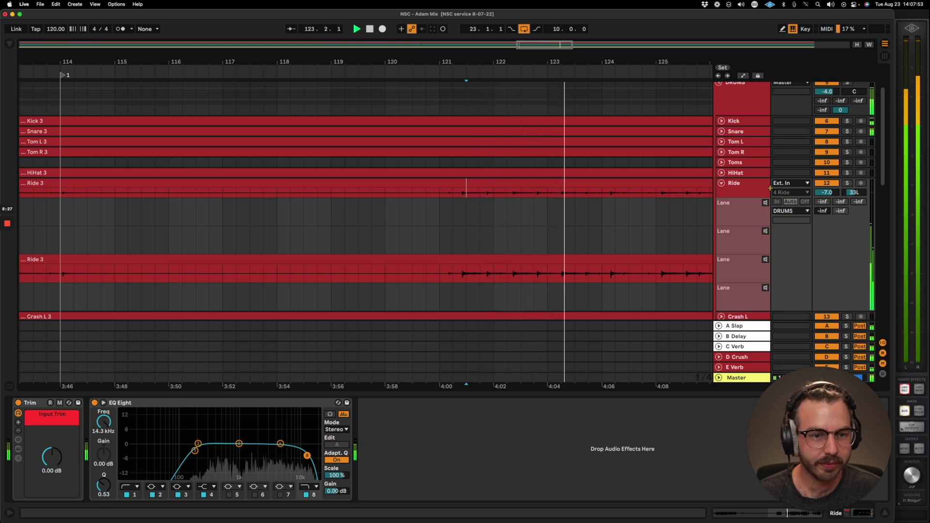
{"action": "key", "text": "space"}
- Switch to the Session View mixer and examine the devices on Crash R, Crash L and Shaker
{"action": "key", "text": "Tab"}
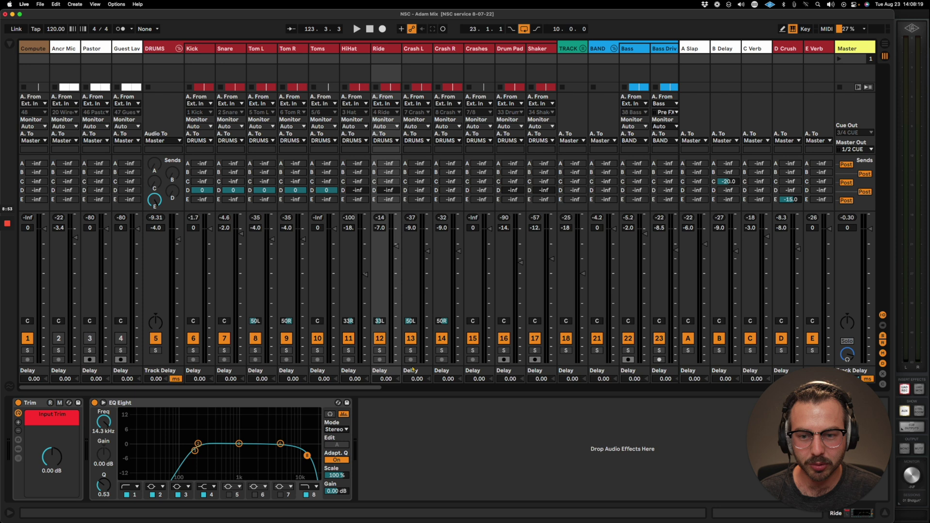
{"action": "left_click", "coordinate": [445, 60]}
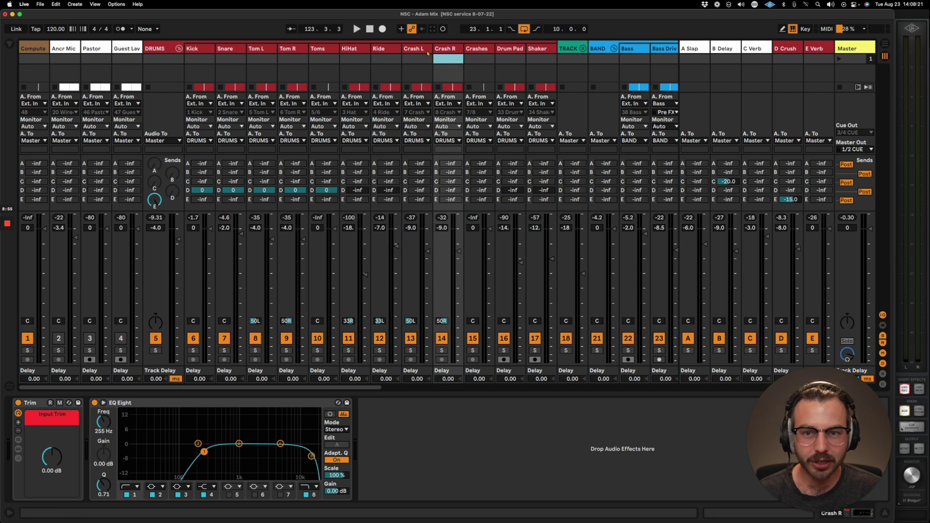
{"action": "left_click", "coordinate": [425, 50]}
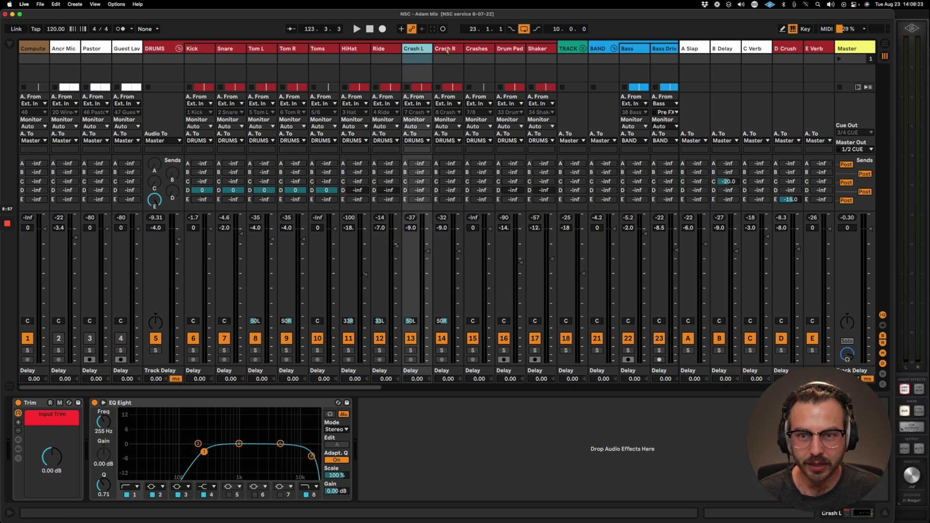
{"action": "left_click", "coordinate": [446, 50]}
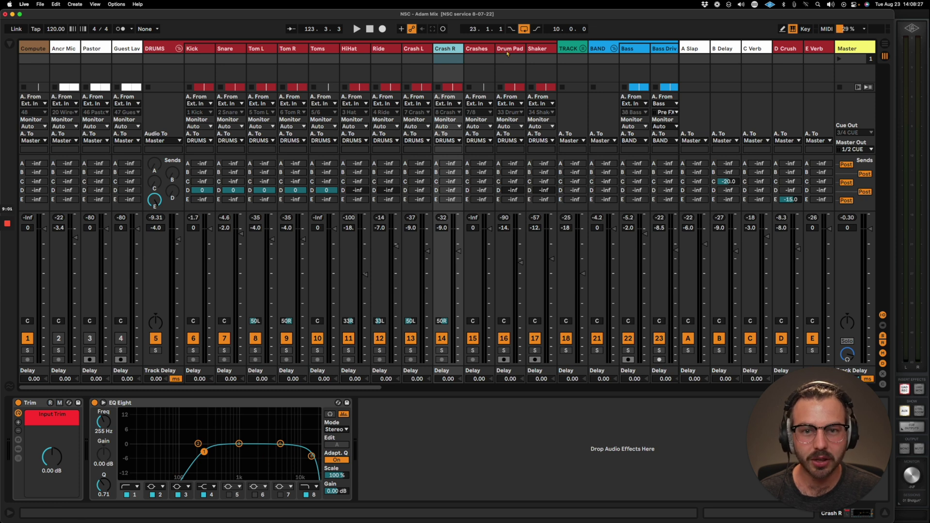
{"action": "left_click", "coordinate": [543, 50]}
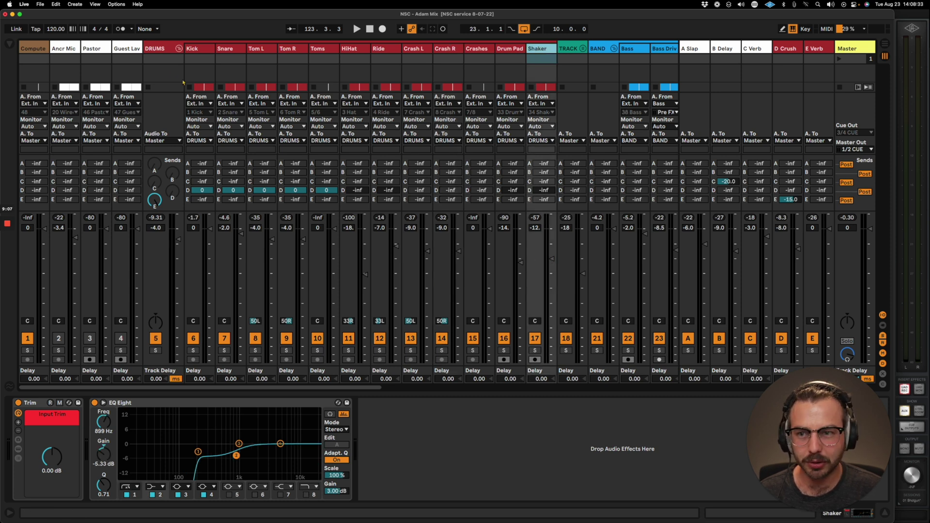
- Display the Kick track's Kick Drum (E) rack, collapse and expand it, and hide its chain list while keeping its devices shown
{"action": "left_click", "coordinate": [197, 47]}
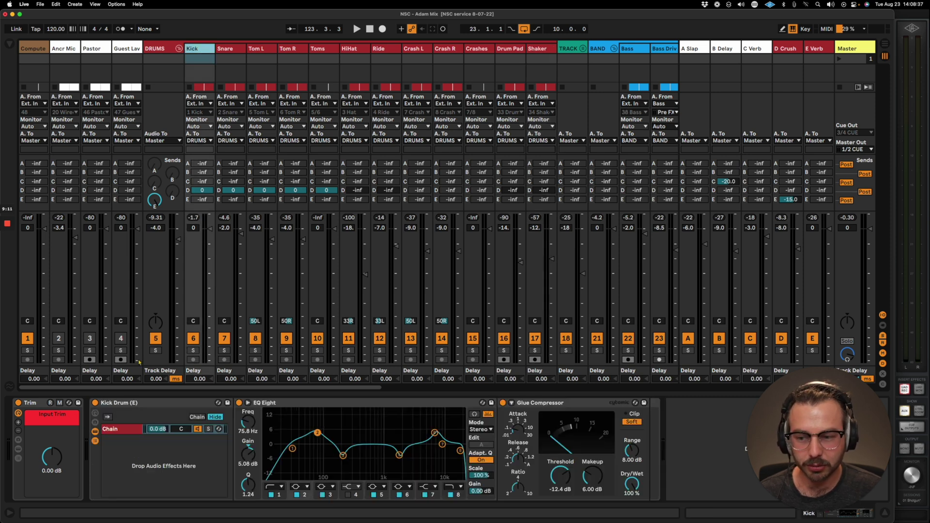
{"action": "double_click", "coordinate": [147, 402]}
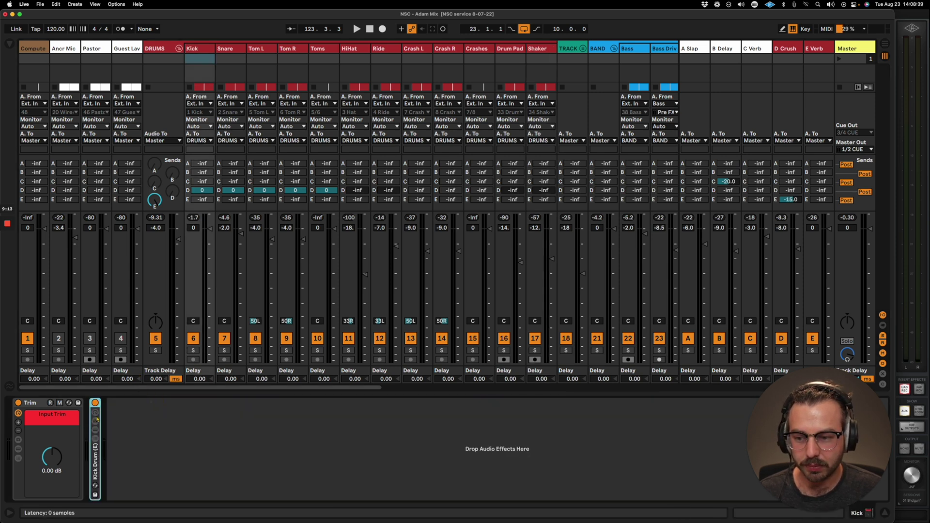
{"action": "double_click", "coordinate": [97, 409]}
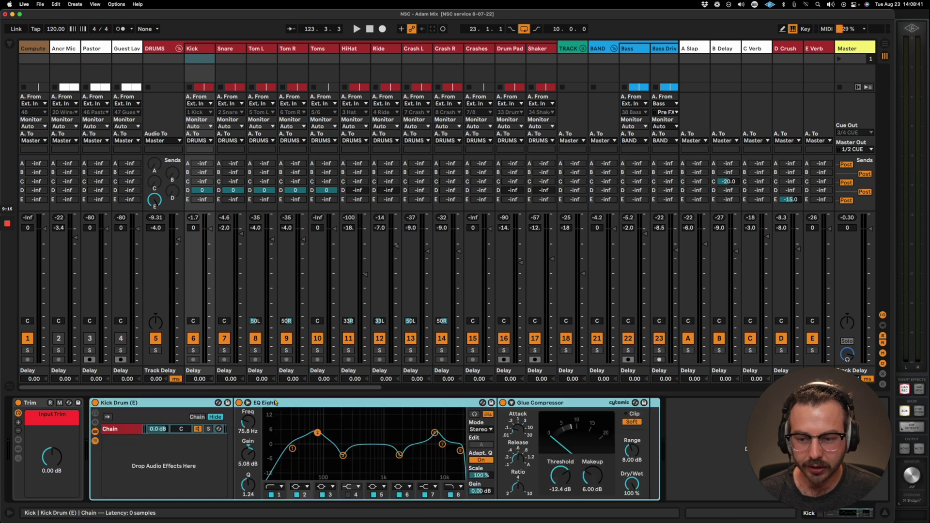
{"action": "left_click", "coordinate": [95, 431]}
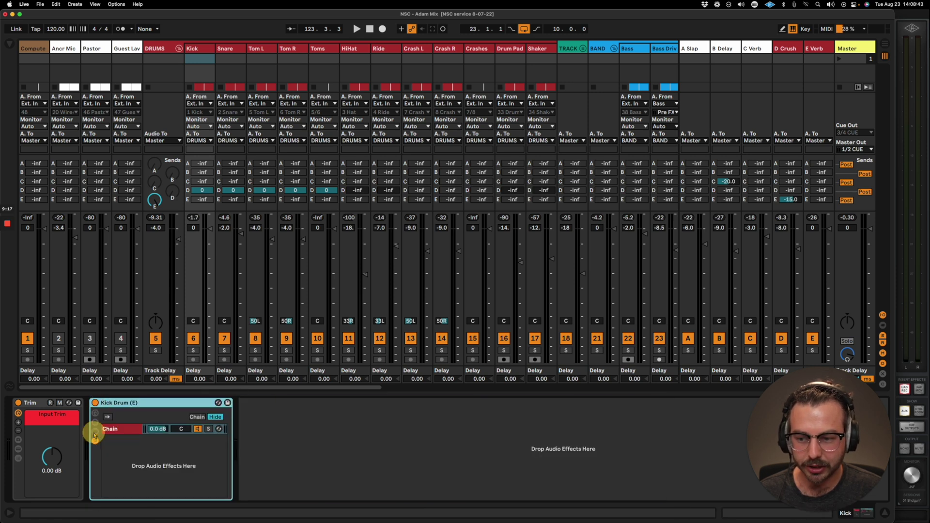
{"action": "left_click", "coordinate": [95, 431]}
{"action": "left_click", "coordinate": [95, 440]}
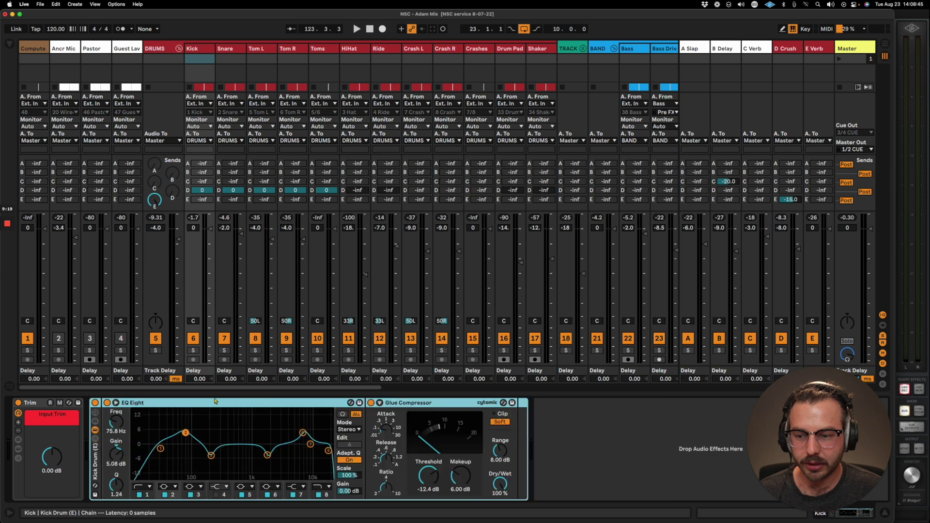
- Examine the device chains of every drum track in turn, from Snare through Toms, HiHat, Ride and the crashes to Shaker
{"action": "left_click", "coordinate": [227, 47]}
{"action": "left_click", "coordinate": [265, 47]}
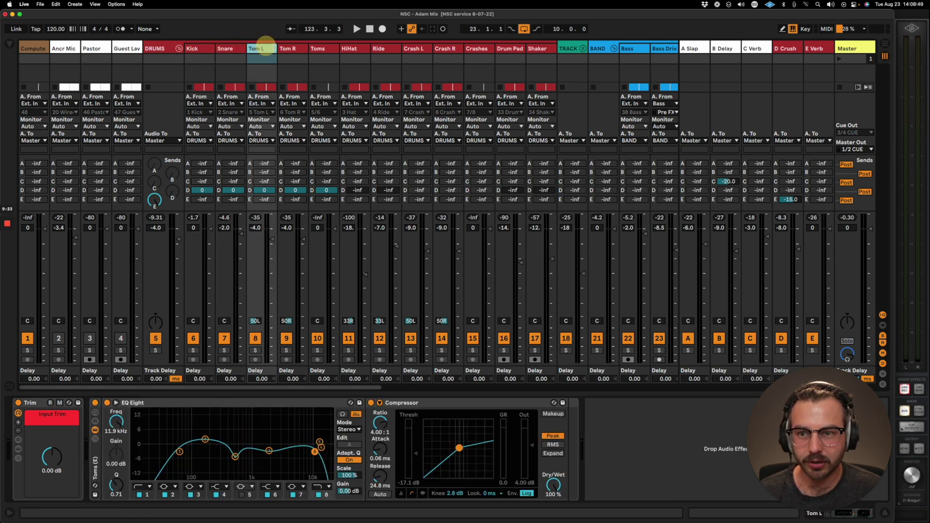
{"action": "left_click", "coordinate": [287, 47]}
{"action": "left_click", "coordinate": [318, 47]}
{"action": "left_click", "coordinate": [349, 48]}
{"action": "left_click", "coordinate": [380, 50]}
{"action": "left_click", "coordinate": [414, 50]}
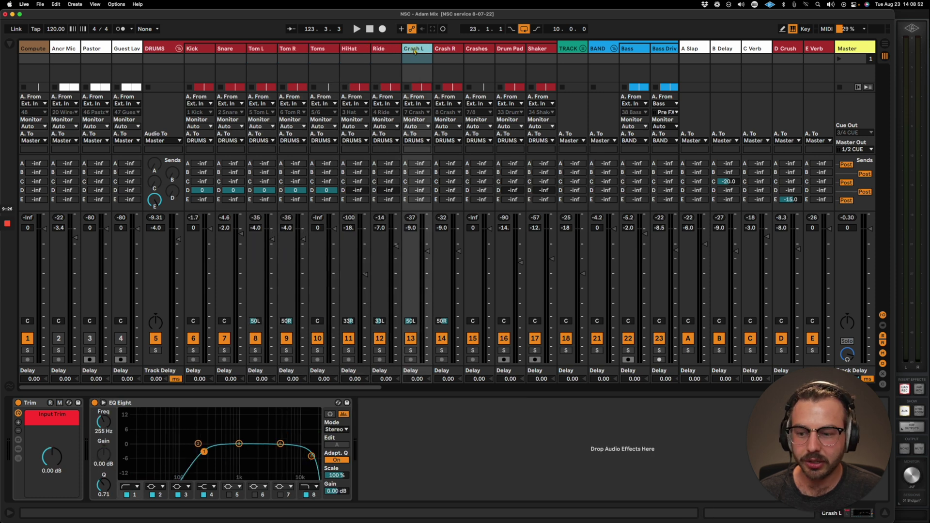
{"action": "left_click", "coordinate": [440, 50]}
{"action": "left_click", "coordinate": [472, 49]}
{"action": "left_click", "coordinate": [506, 49]}
{"action": "left_click", "coordinate": [536, 50]}
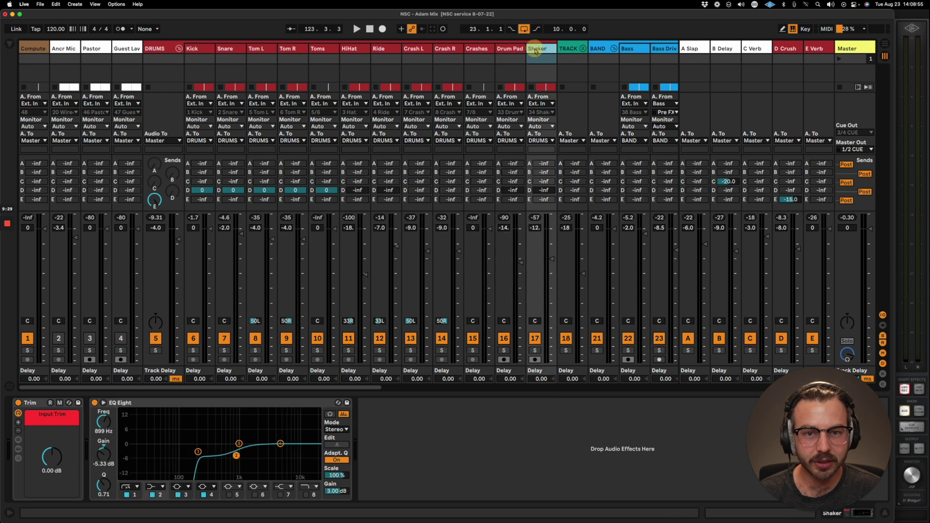
- Show the DRUMS group's devices, view the SweetDrums plug-in's Input, Output and Process settings, and close its window
{"action": "left_click", "coordinate": [165, 51]}
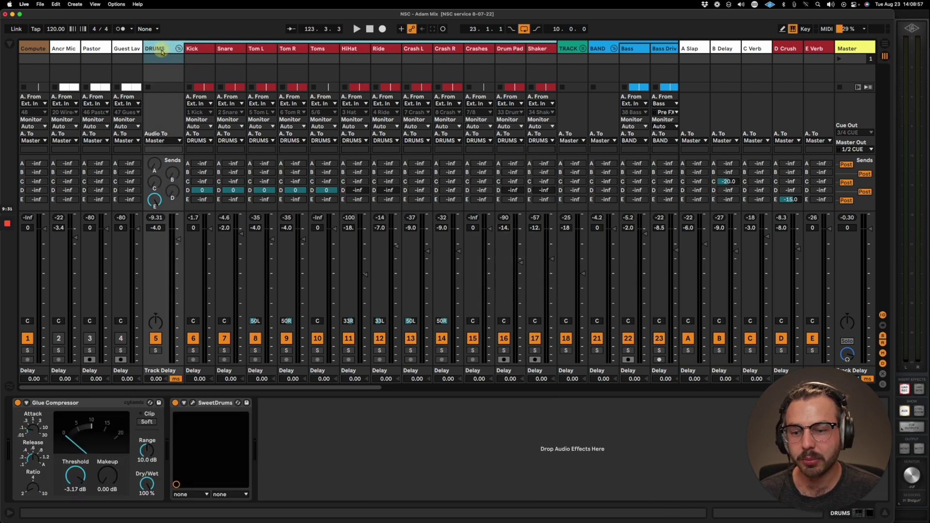
{"action": "left_click", "coordinate": [193, 402]}
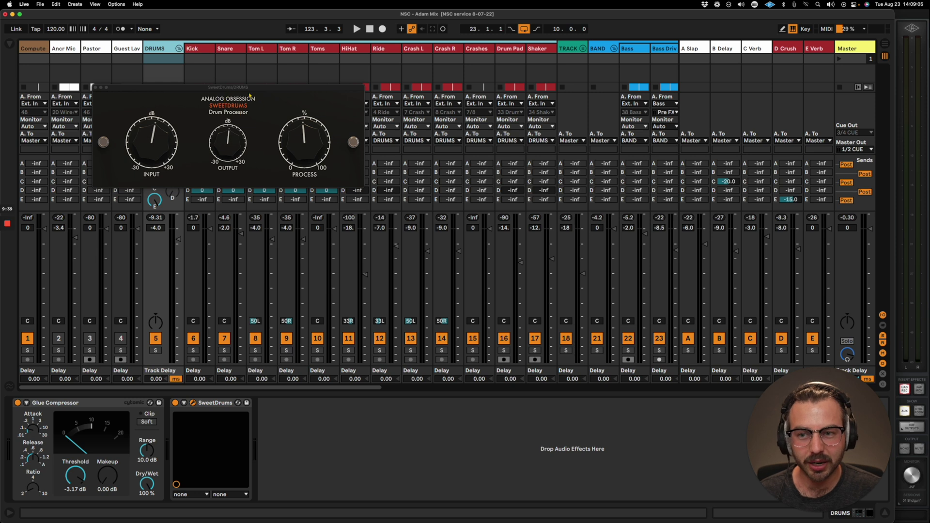
{"action": "left_click_drag", "start_coordinate": [250, 89], "coordinate": [447, 45]}
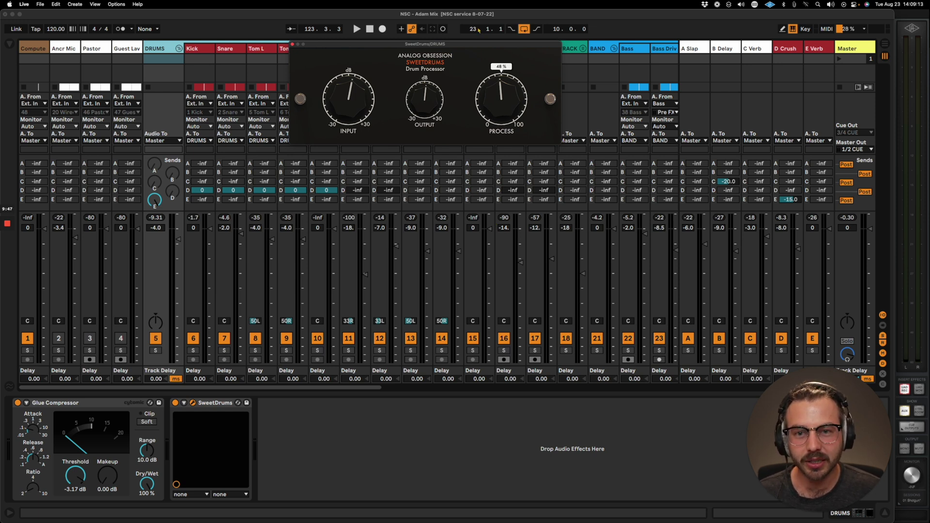
{"action": "left_click_drag", "start_coordinate": [441, 45], "coordinate": [449, 45]}
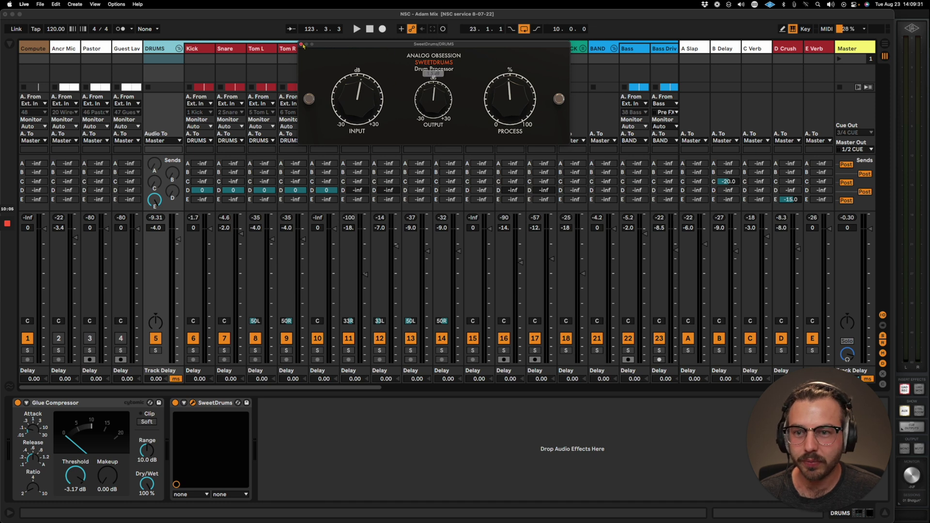
{"action": "left_click", "coordinate": [301, 44]}
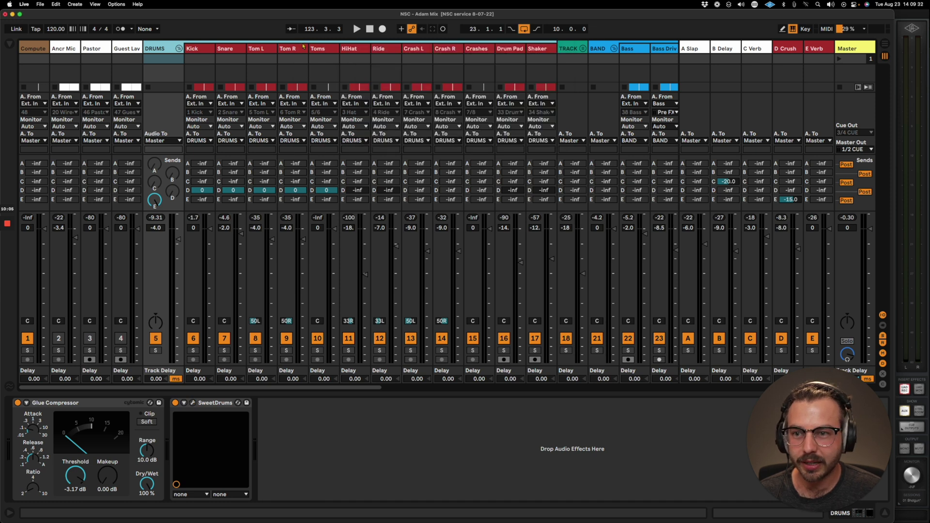
- Bypass SweetDrums on the DRUMS group and play the arrangement from position 120.4.1
{"action": "left_click", "coordinate": [175, 403]}
{"action": "key", "text": "Tab"}
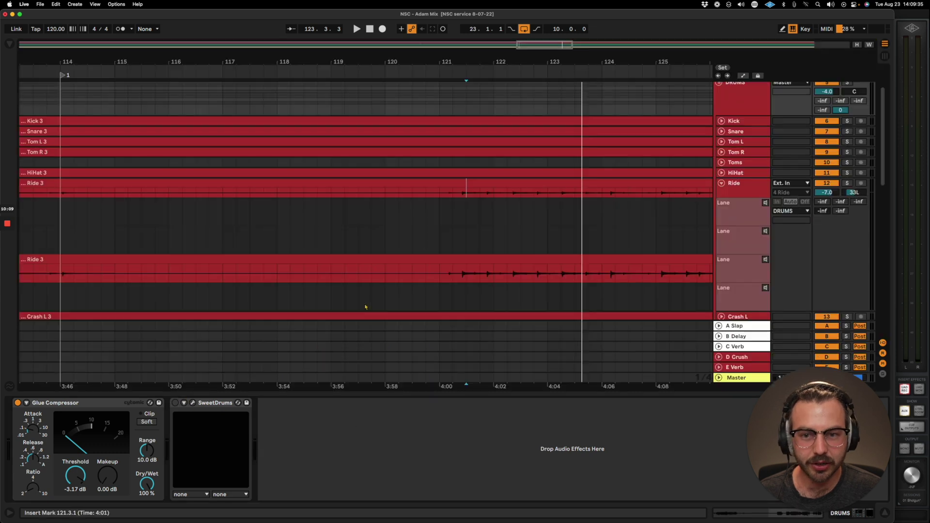
{"action": "left_click", "coordinate": [423, 192]}
{"action": "key", "text": "space"}
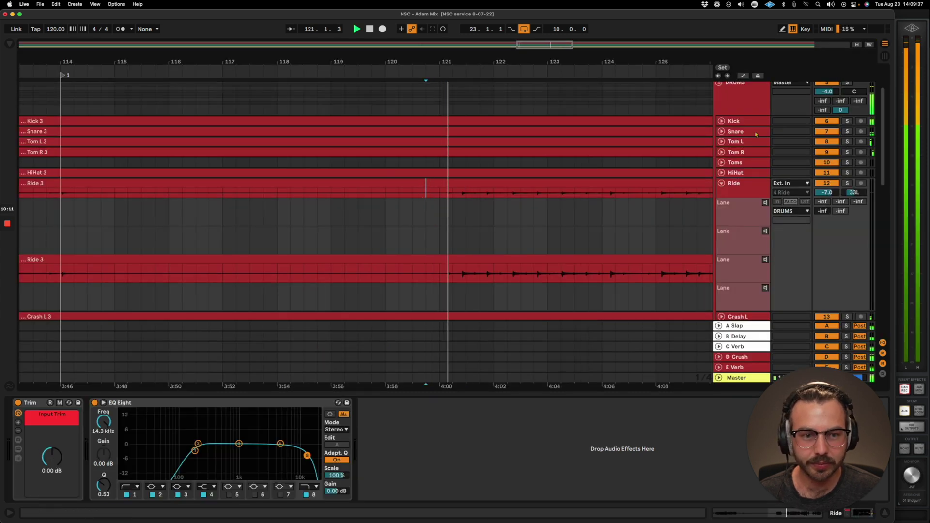
- Solo the DRUMS group during playback, show its devices and turn SweetDrums back on
{"action": "scroll", "coordinate": [756, 134], "scroll_direction": "up", "scroll_amount": 3}
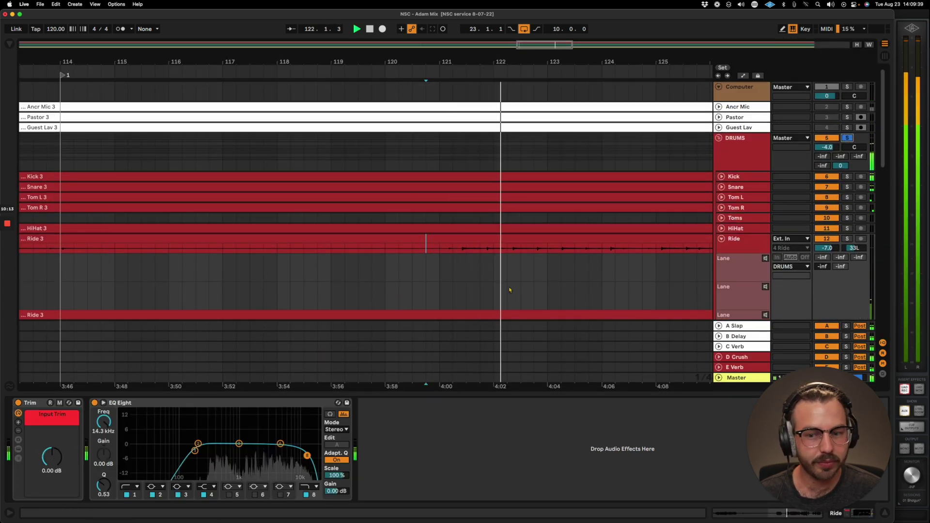
{"action": "left_click", "coordinate": [774, 148]}
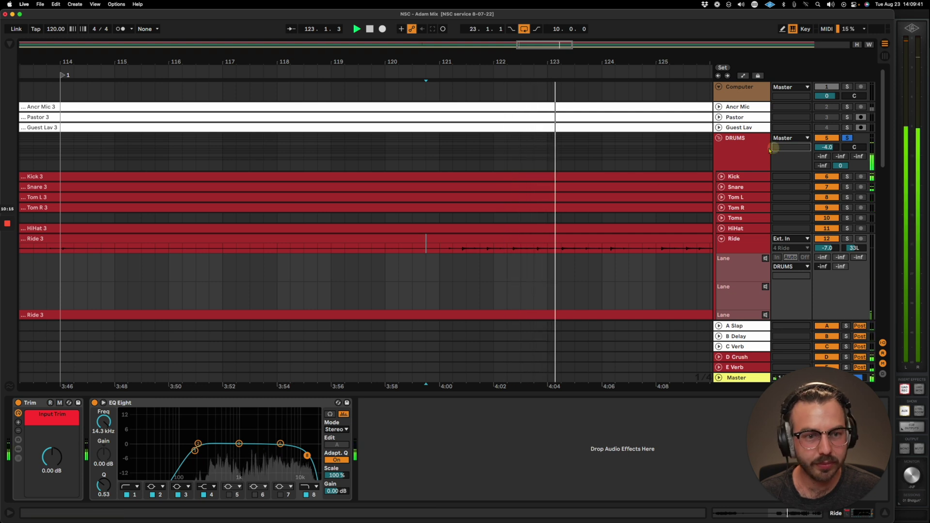
{"action": "left_click", "coordinate": [741, 145]}
{"action": "left_click", "coordinate": [175, 403]}
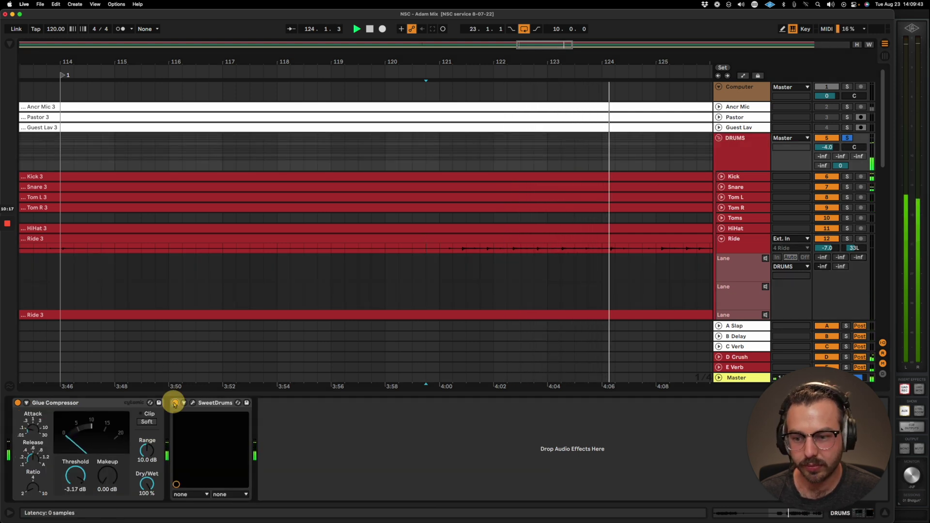
- Open the SweetDrums plug-in window and set Output to 0.8 dB and Process to 45 %
{"action": "left_click", "coordinate": [192, 402]}
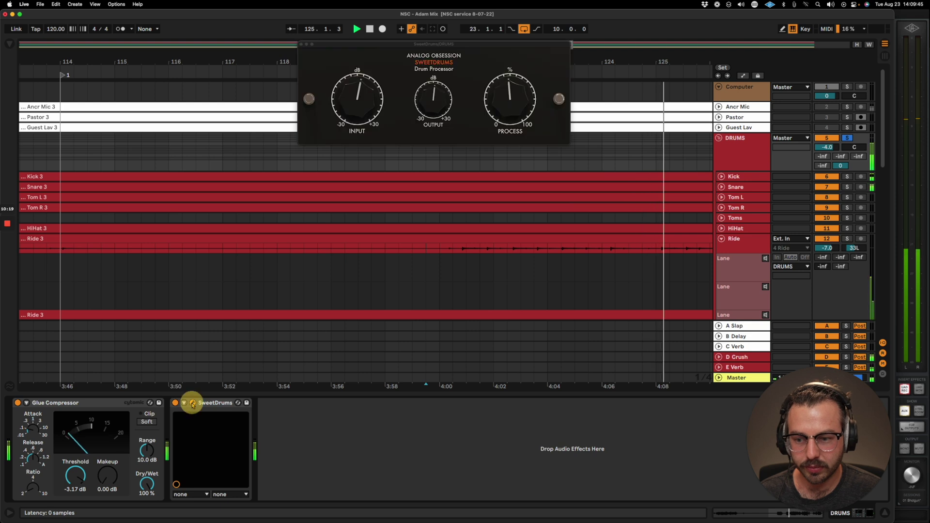
{"action": "left_click", "coordinate": [435, 97]}
{"action": "left_click_drag", "start_coordinate": [436, 96], "coordinate": [435, 98]}
{"action": "left_click_drag", "start_coordinate": [498, 98], "coordinate": [498, 101]}
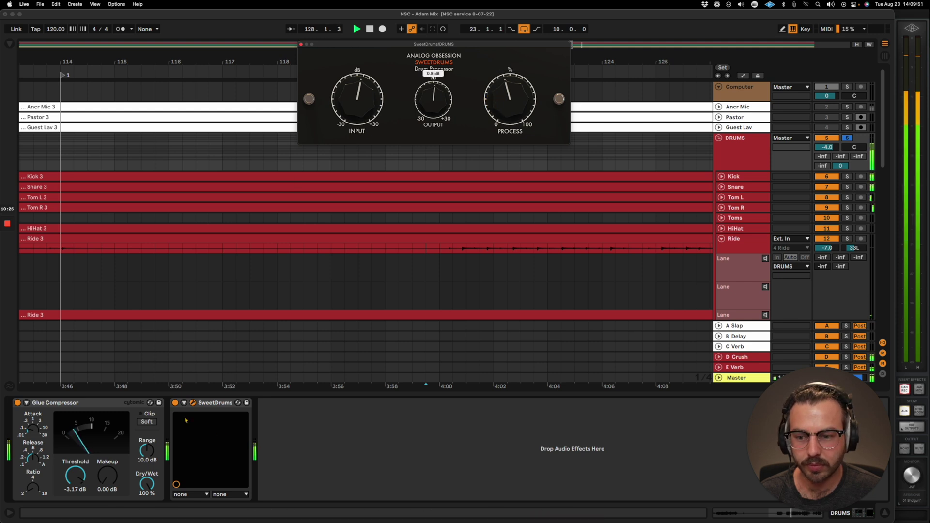
- Toggle SweetDrums to compare the soloed drums with and without it, and unsolo the DRUMS group
{"action": "left_click", "coordinate": [175, 402]}
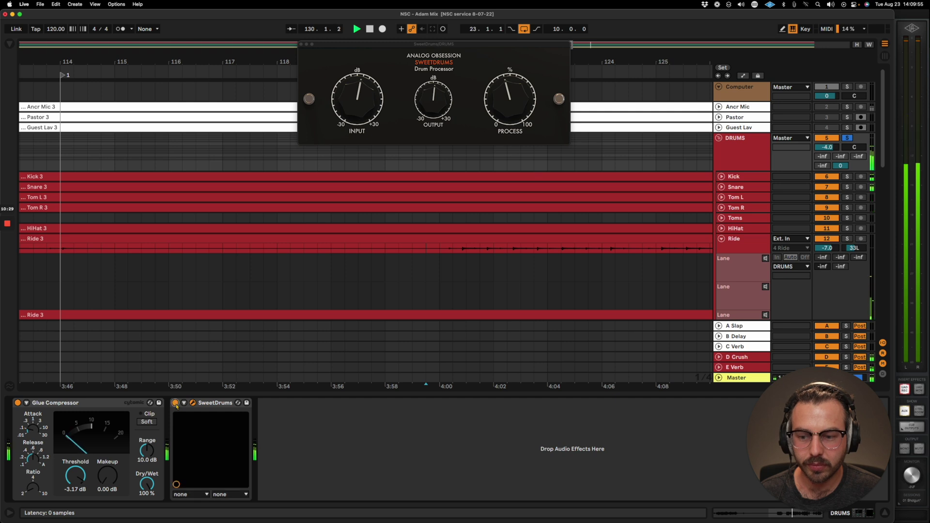
{"action": "left_click", "coordinate": [175, 402]}
{"action": "left_click", "coordinate": [846, 138]}
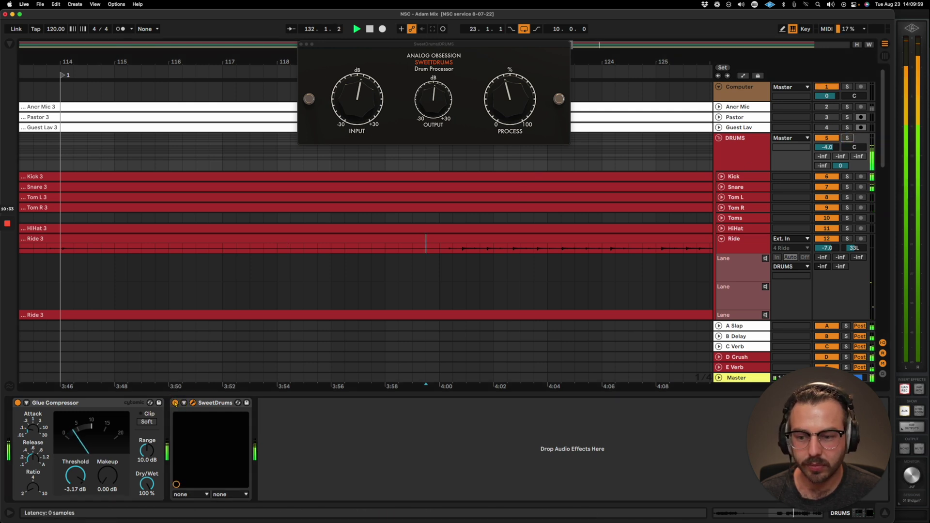
- Compare SweetDrums bypassed and active in the full mix, close its window, and stop playback with the plug-in bypassed
{"action": "left_click", "coordinate": [175, 402]}
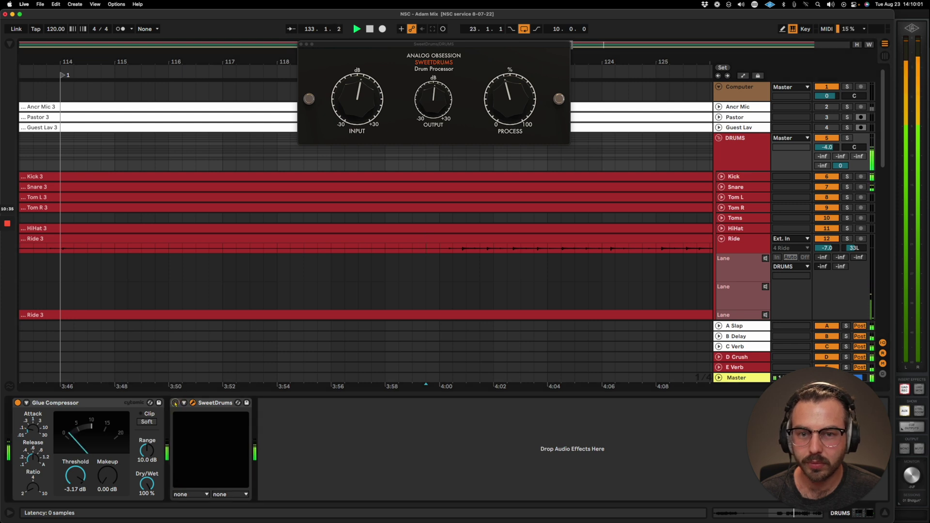
{"action": "left_click", "coordinate": [175, 402]}
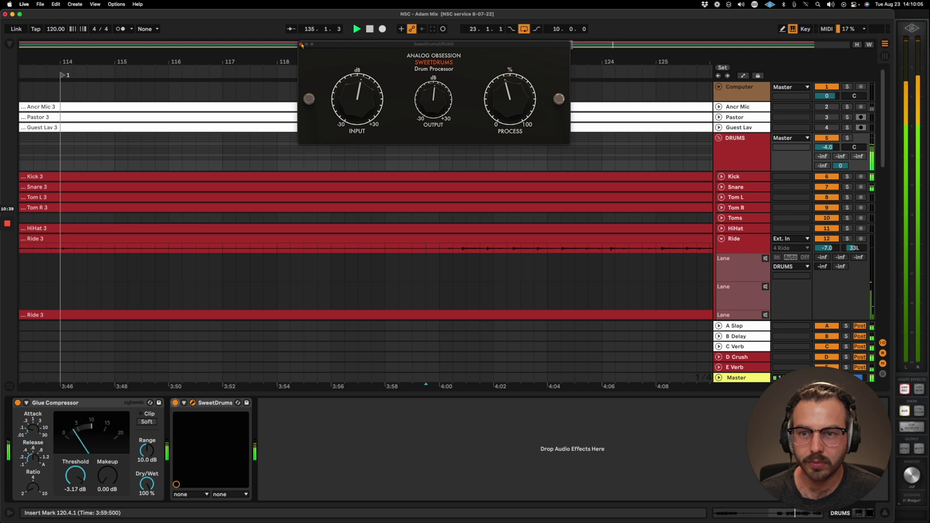
{"action": "left_click", "coordinate": [300, 44]}
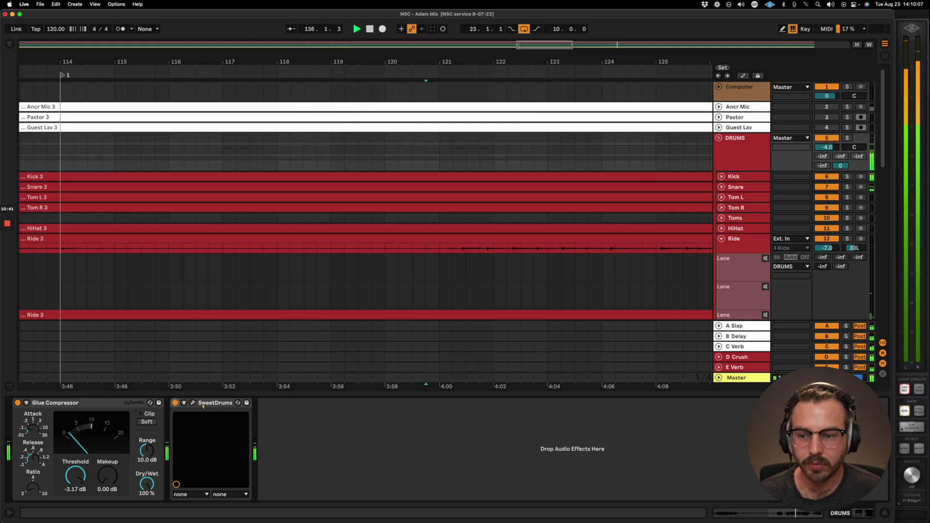
{"action": "left_click", "coordinate": [176, 402]}
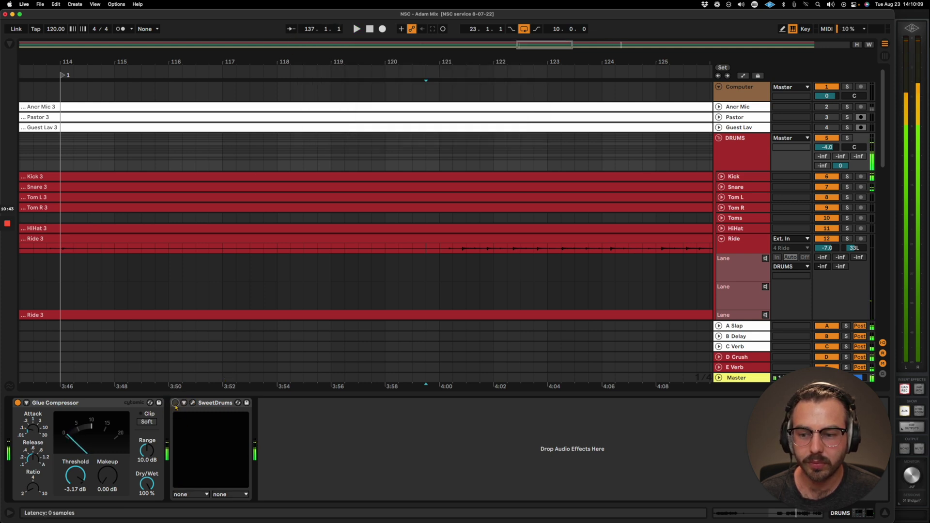
{"action": "key", "text": "space"}
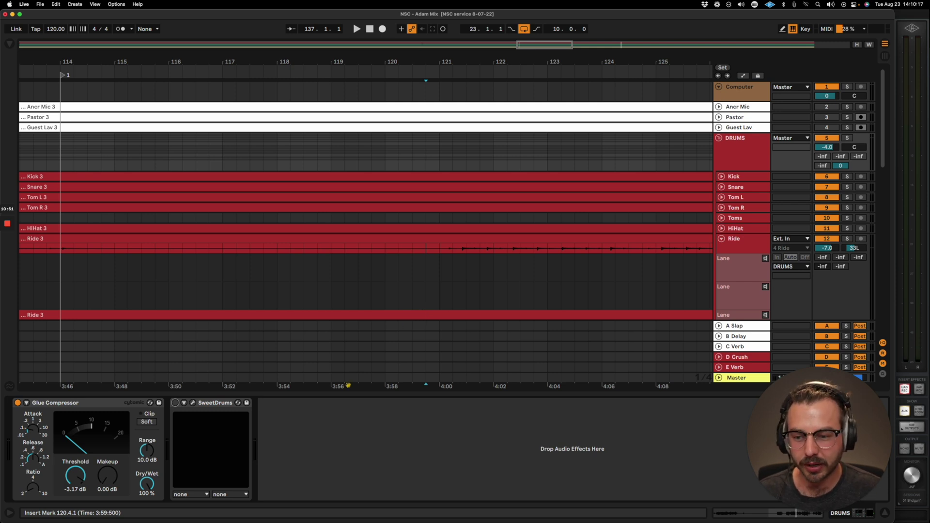
- Review the SweetDrums knob settings once more, close the plug-in window and turn the device back on
{"action": "left_click", "coordinate": [193, 402]}
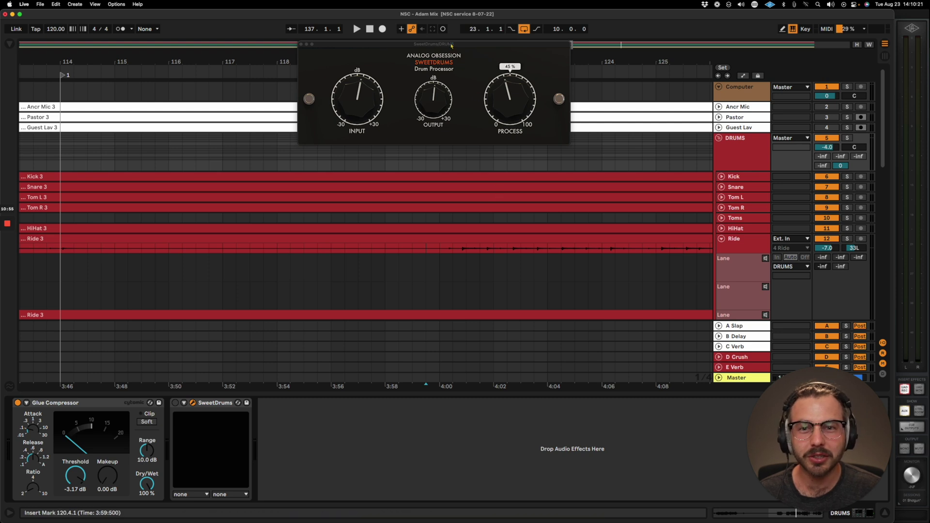
{"action": "left_click_drag", "start_coordinate": [453, 44], "coordinate": [467, 43]}
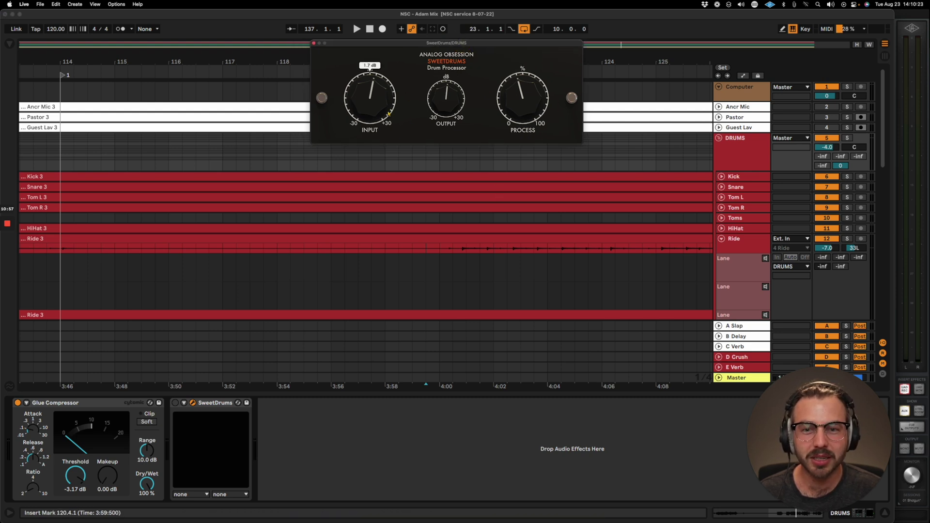
{"action": "left_click", "coordinate": [314, 44]}
{"action": "left_click", "coordinate": [175, 402]}
- Fold the DRUMS group in the arrangement and return to the Session View mixer
{"action": "left_click", "coordinate": [698, 152]}
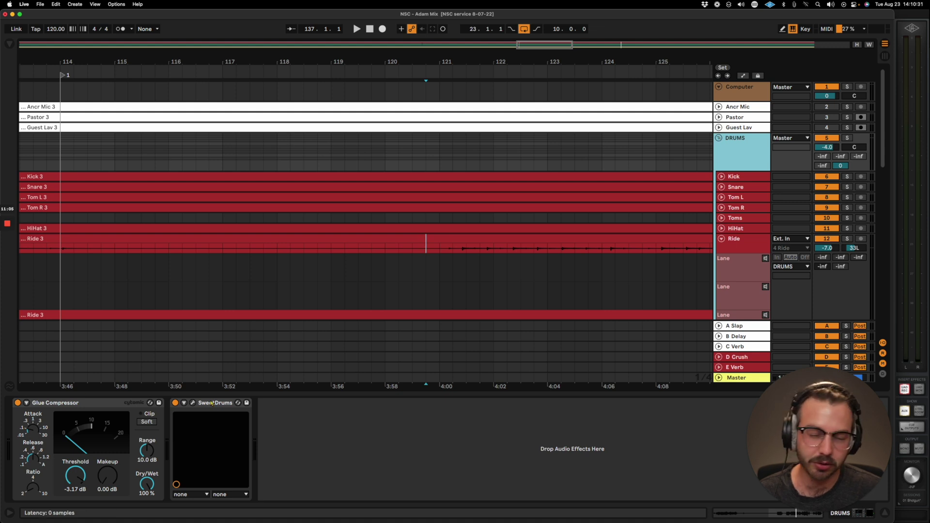
{"action": "left_click", "coordinate": [719, 139]}
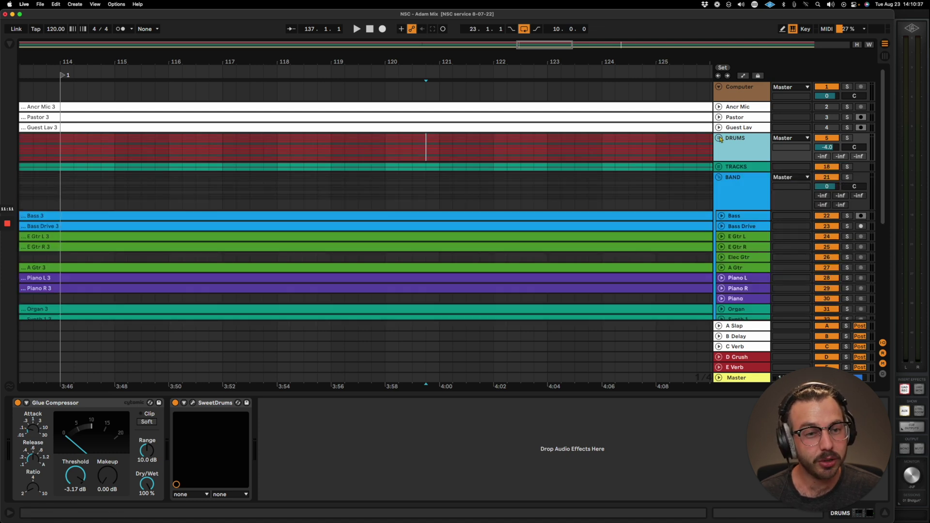
{"action": "key", "text": "Tab"}
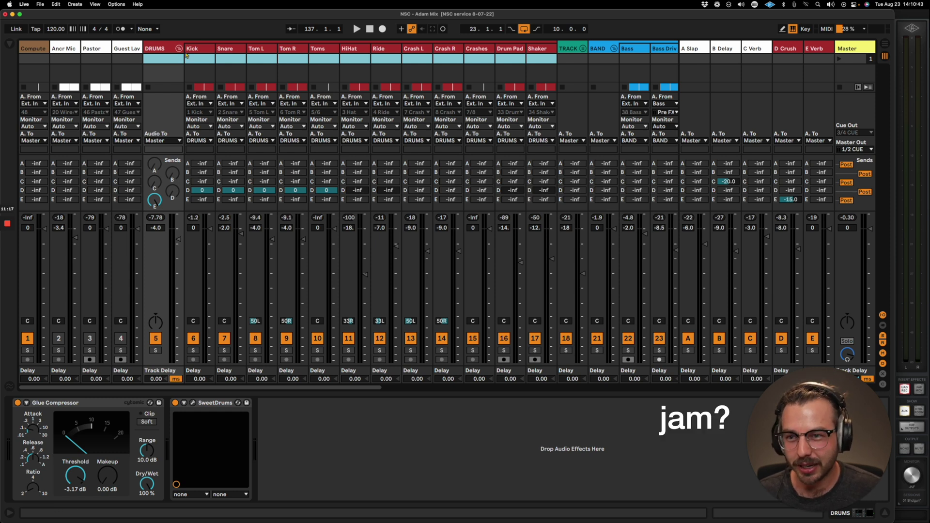
{"action": "left_click", "coordinate": [273, 138]}
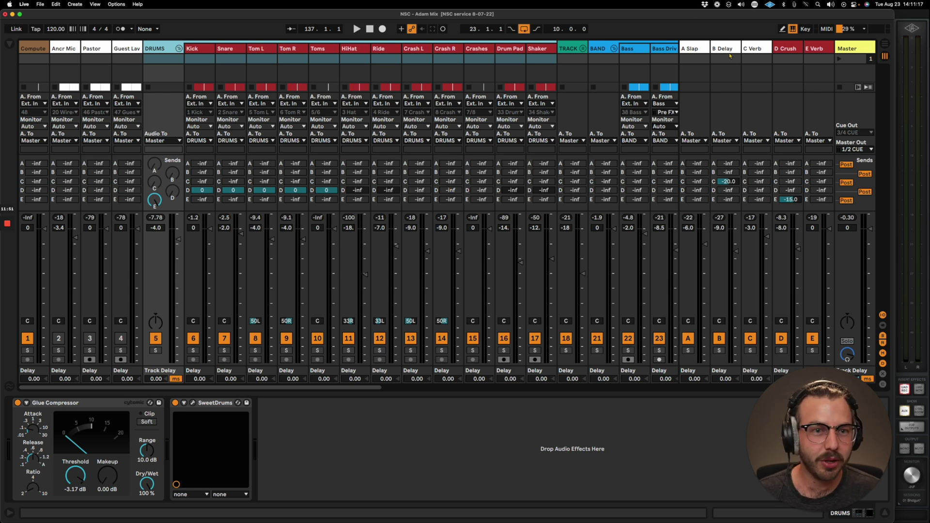
- Select the E Verb return, examine its RVerb plug-in's EQ page and reverb settings, and close the plug-in window
{"action": "left_click", "coordinate": [751, 49]}
{"action": "left_click", "coordinate": [815, 50]}
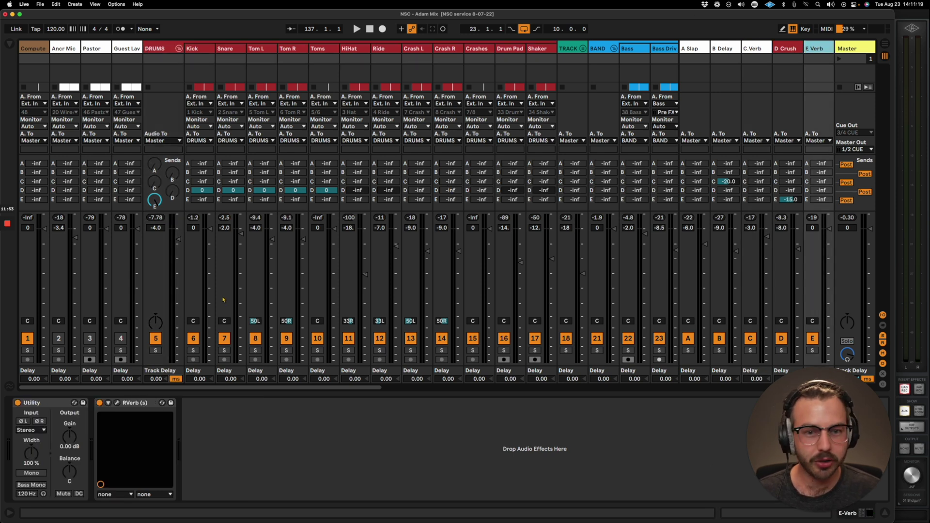
{"action": "left_click", "coordinate": [118, 403]}
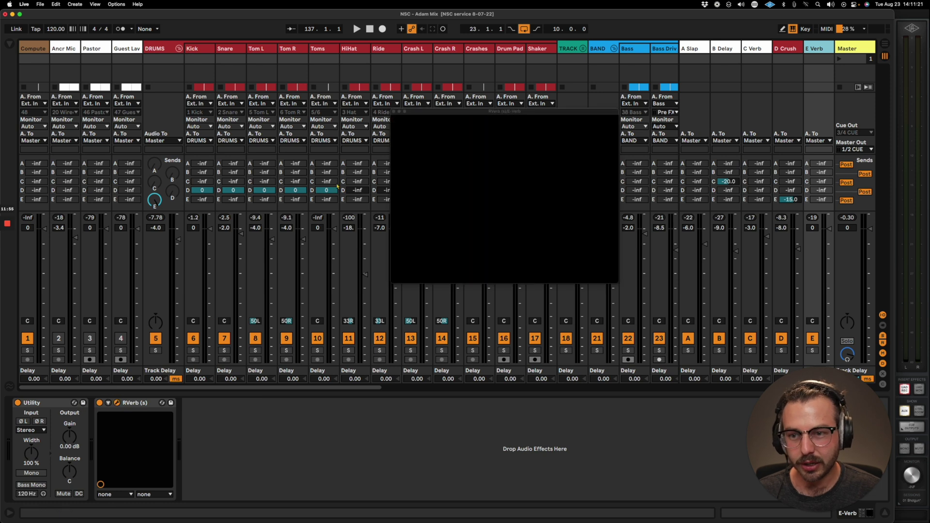
{"action": "left_click", "coordinate": [471, 149]}
{"action": "left_click", "coordinate": [539, 149]}
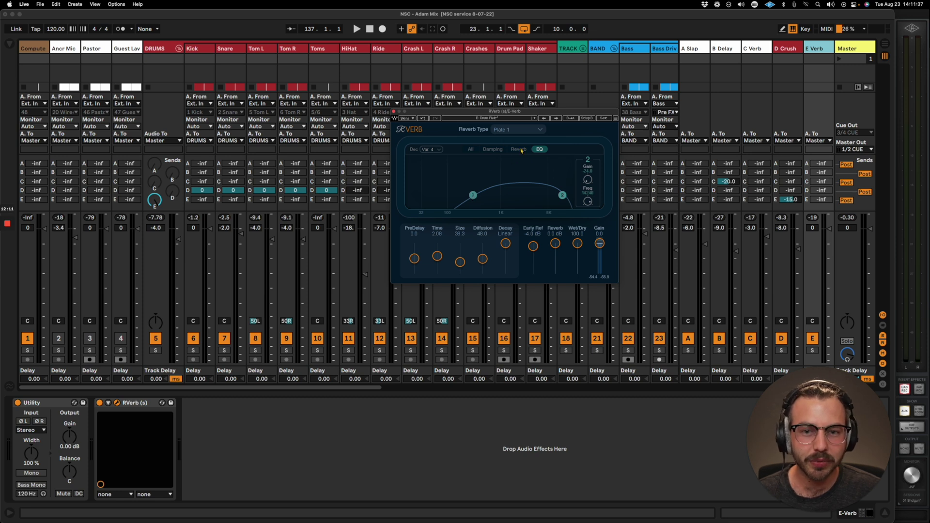
{"action": "left_click", "coordinate": [394, 112]}
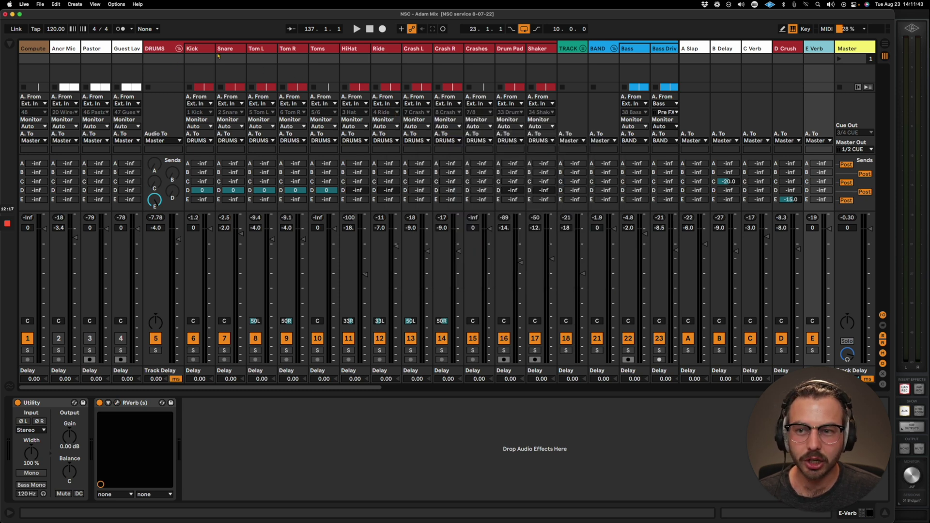
- Play the mix from just before bar 121 and show the E Verb return's devices in the Session View mixer
{"action": "left_click", "coordinate": [175, 59]}
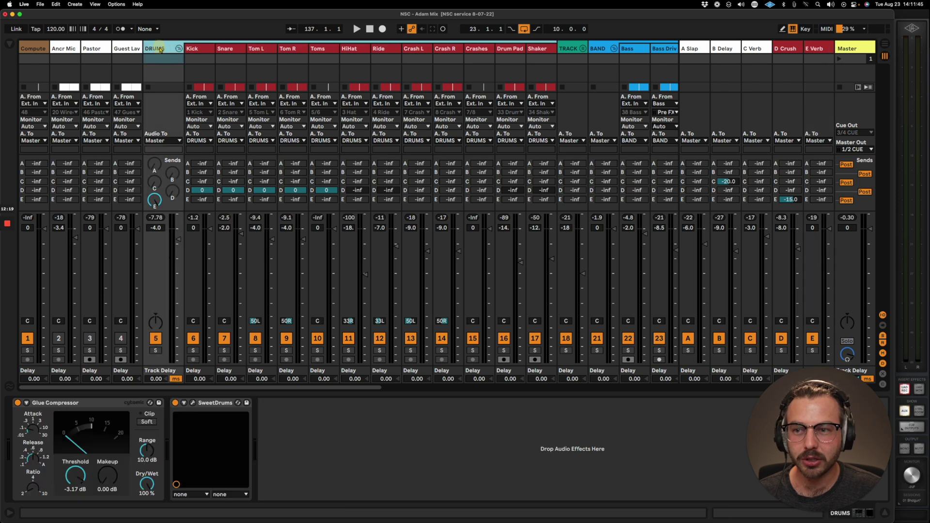
{"action": "key", "text": "Tab"}
{"action": "left_click", "coordinate": [426, 242]}
{"action": "key", "text": "space"}
{"action": "key", "text": "Tab"}
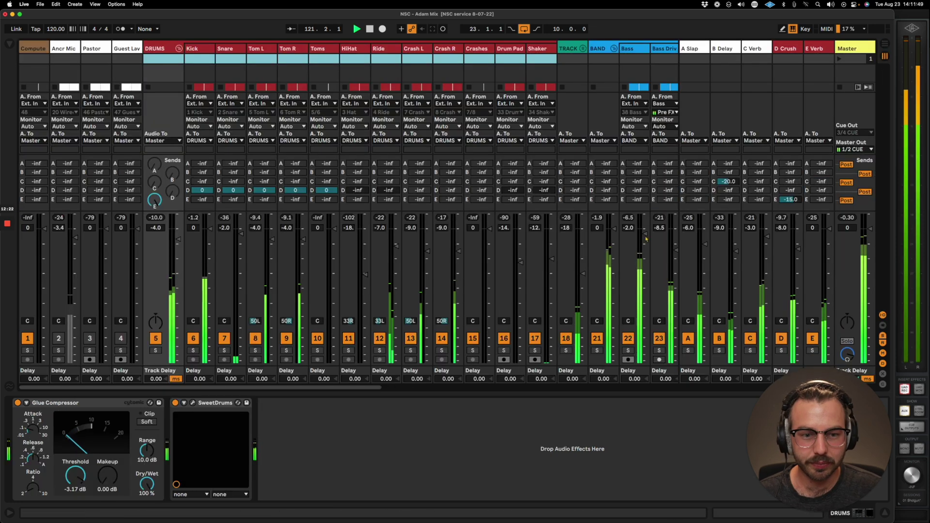
{"action": "left_click", "coordinate": [815, 50]}
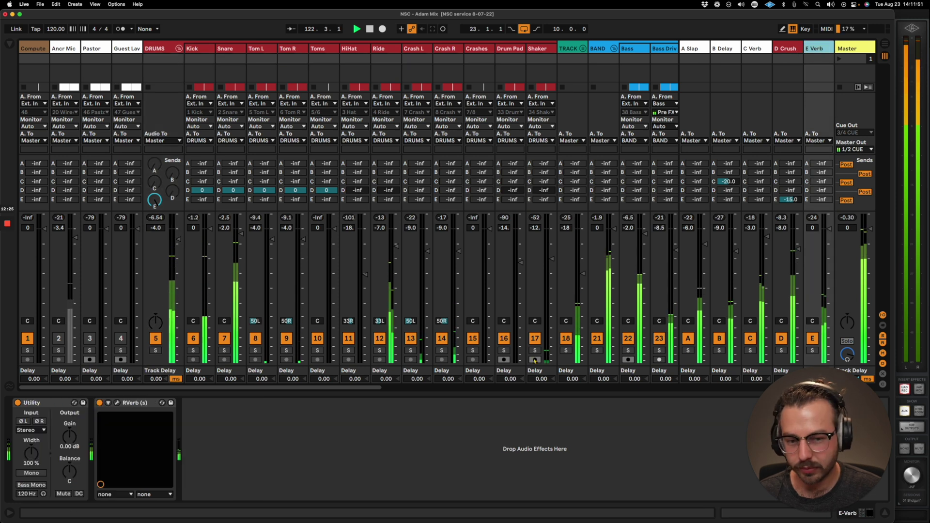
- Compare the playing mix with the E Verb return muted and active, try a higher return volume and reset it to 0 dB
{"action": "left_click", "coordinate": [814, 339]}
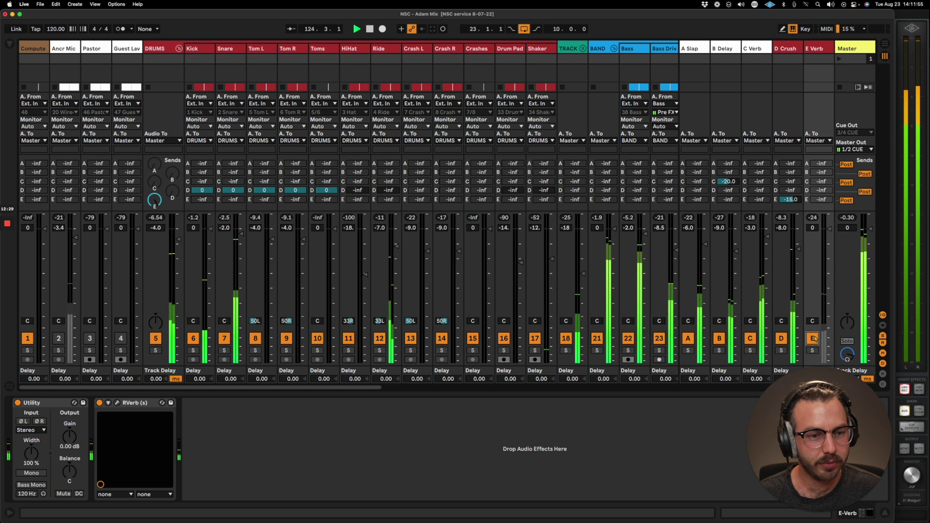
{"action": "left_click", "coordinate": [813, 339]}
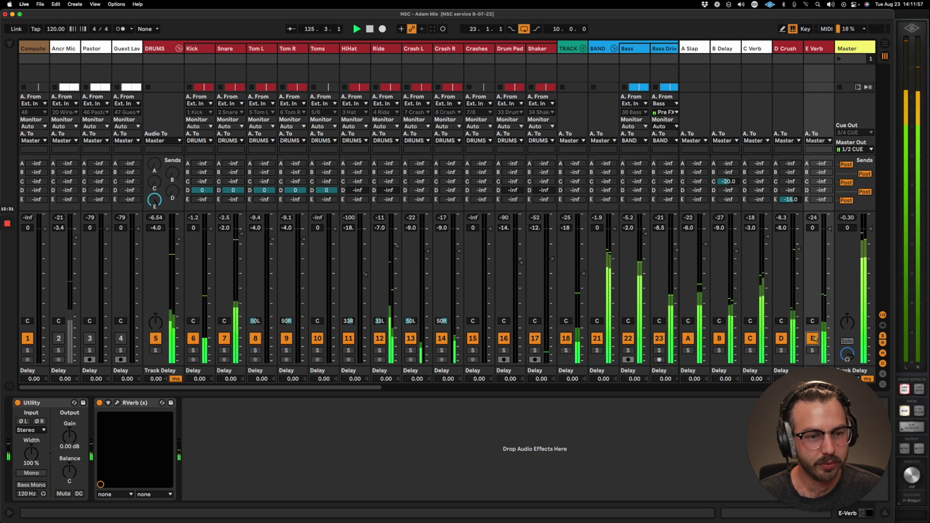
{"action": "left_click", "coordinate": [830, 225]}
{"action": "left_click_drag", "start_coordinate": [831, 228], "coordinate": [830, 230]}
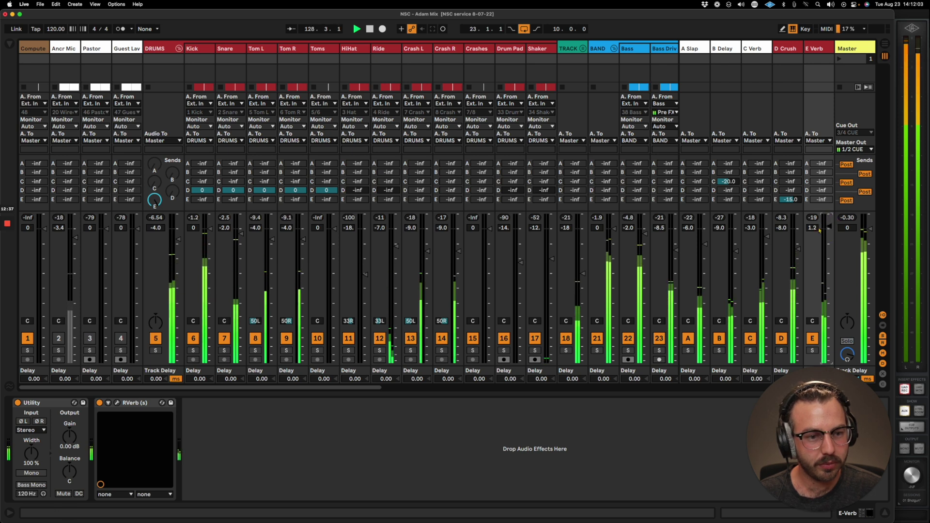
{"action": "left_click", "coordinate": [812, 228]}
{"action": "type", "text": "0"}
- Fold the Ride and Crashes tracks in the arrangement and return to the Session View mixer
{"action": "key", "text": "Tab"}
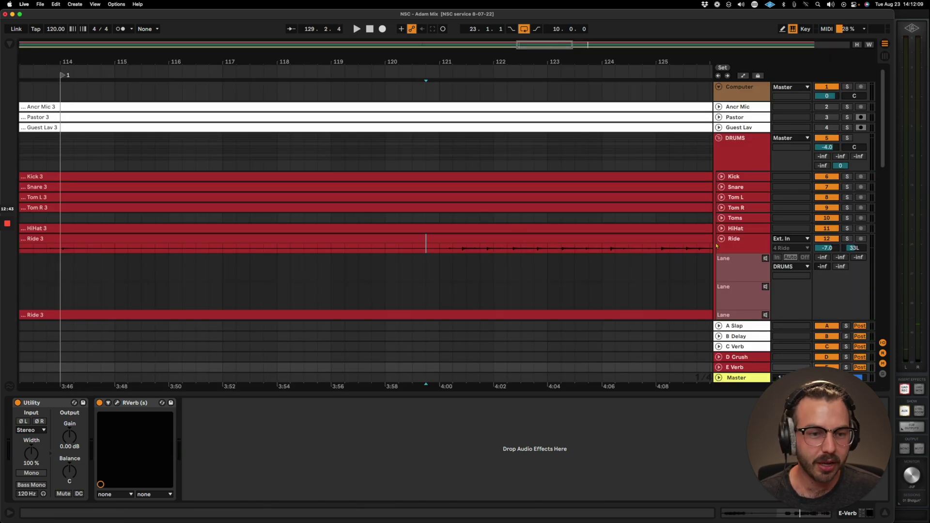
{"action": "left_click", "coordinate": [721, 239]}
{"action": "left_click", "coordinate": [721, 270]}
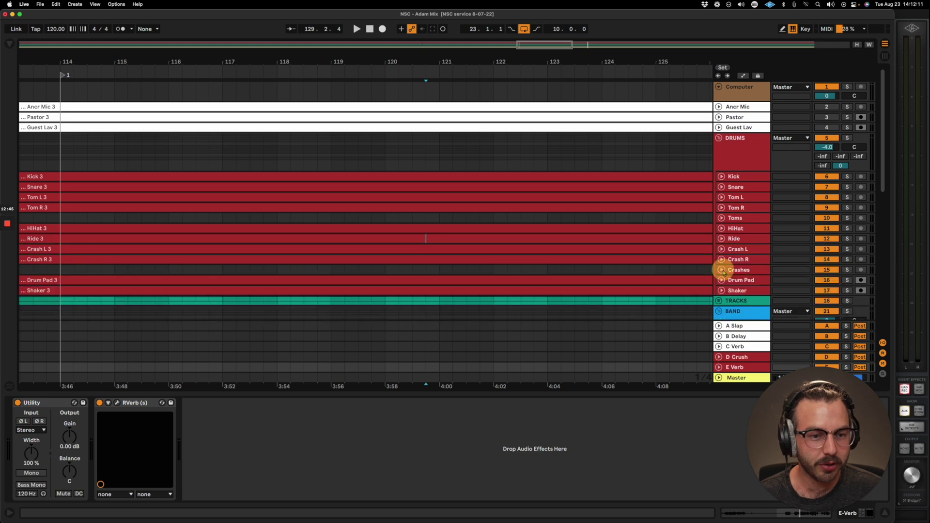
{"action": "scroll", "coordinate": [714, 257], "scroll_direction": "down", "scroll_amount": 5}
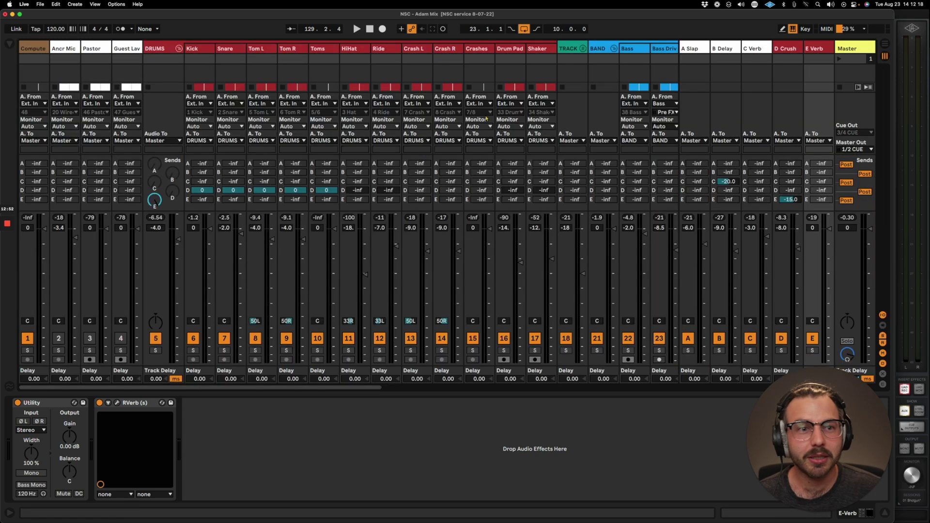
- Examine the D Crush return's device chain, compare it with the Kick track's devices and return to D Crush
{"action": "left_click", "coordinate": [791, 47]}
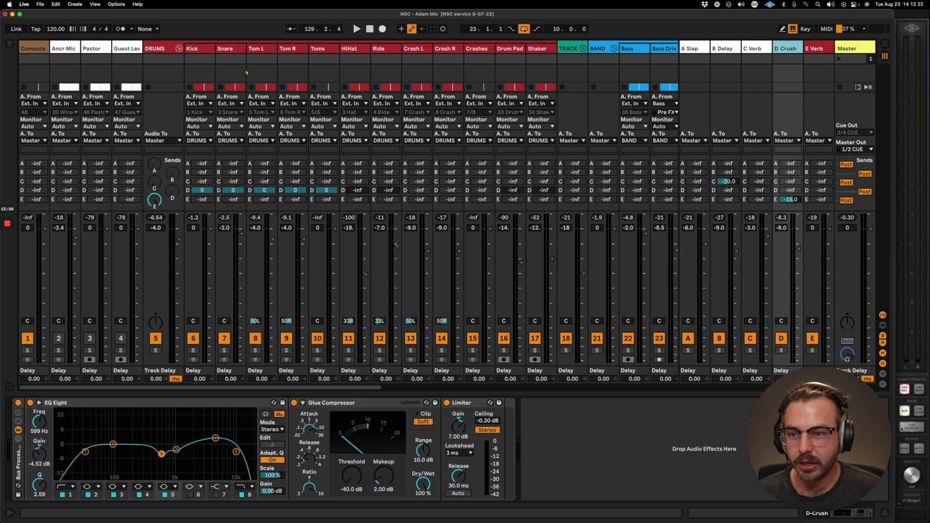
{"action": "left_click", "coordinate": [213, 56]}
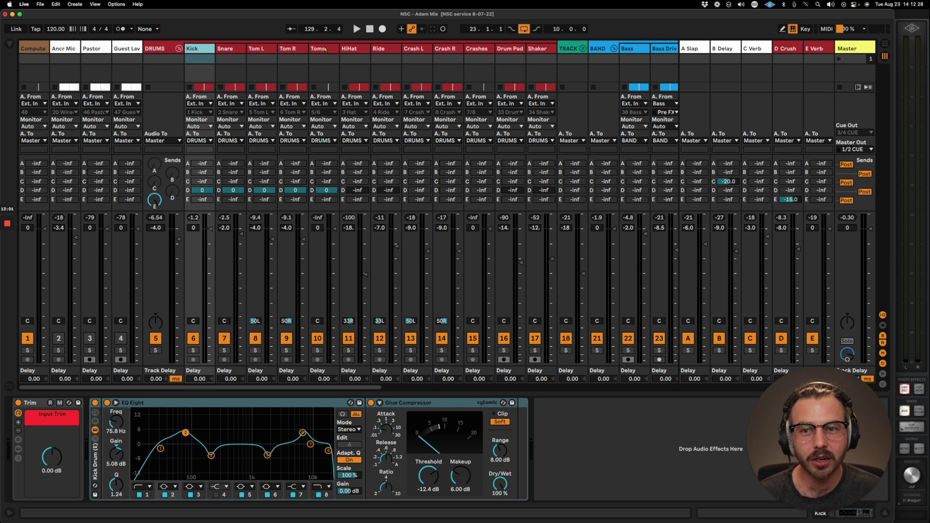
{"action": "left_click", "coordinate": [786, 50]}
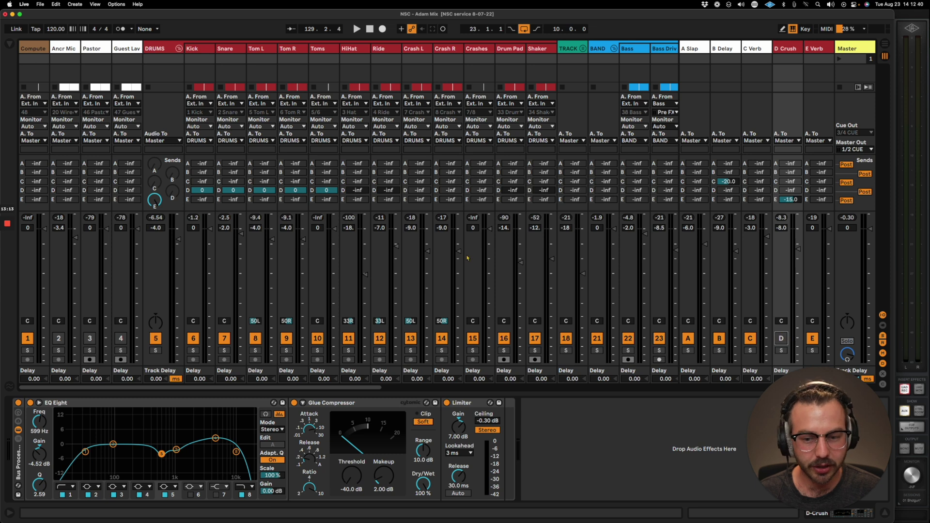
- Play the mix from just before bar 121 with D Crush muted, reactivate the return for comparison and stop playback
{"action": "key", "text": "Tab"}
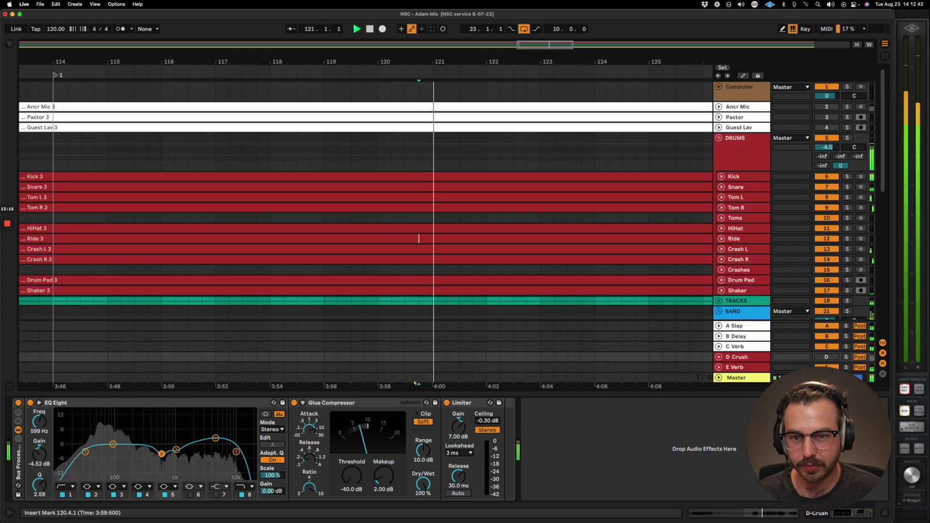
{"action": "key", "text": "Tab"}
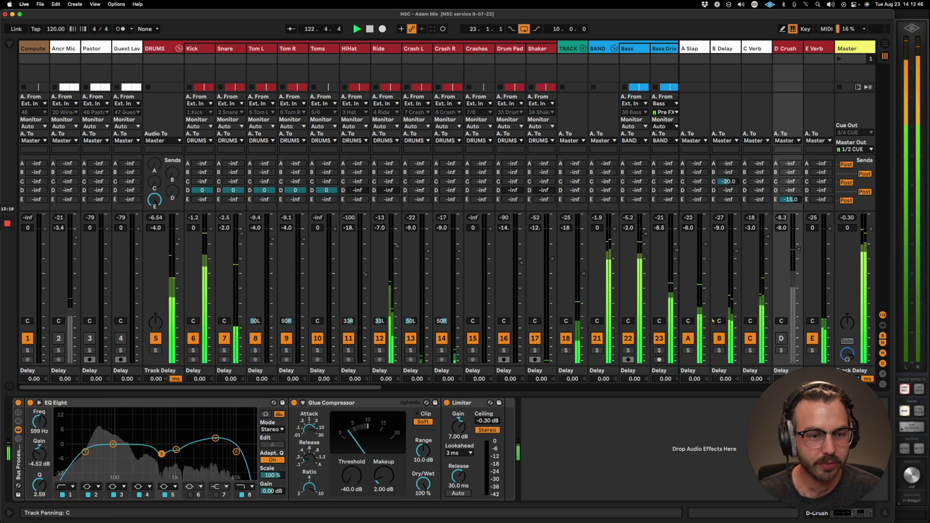
{"action": "left_click", "coordinate": [779, 338]}
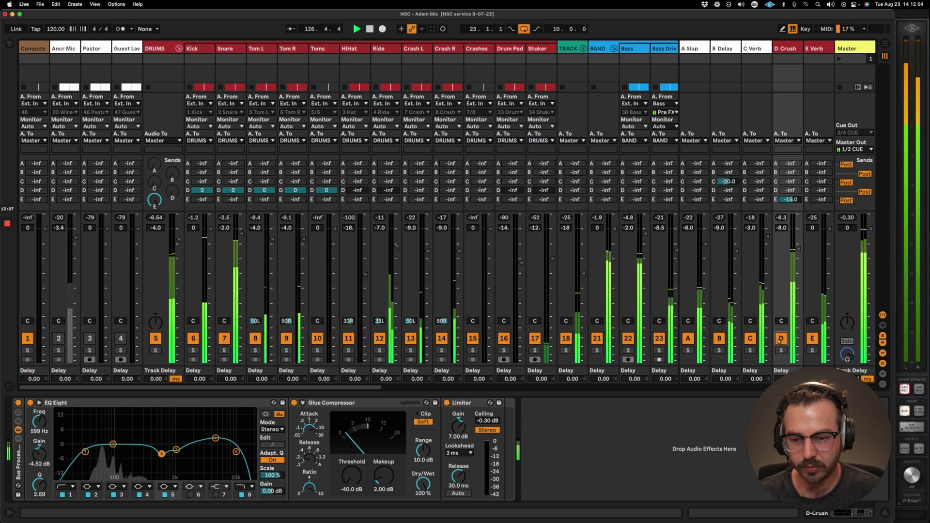
{"action": "key", "text": "space"}
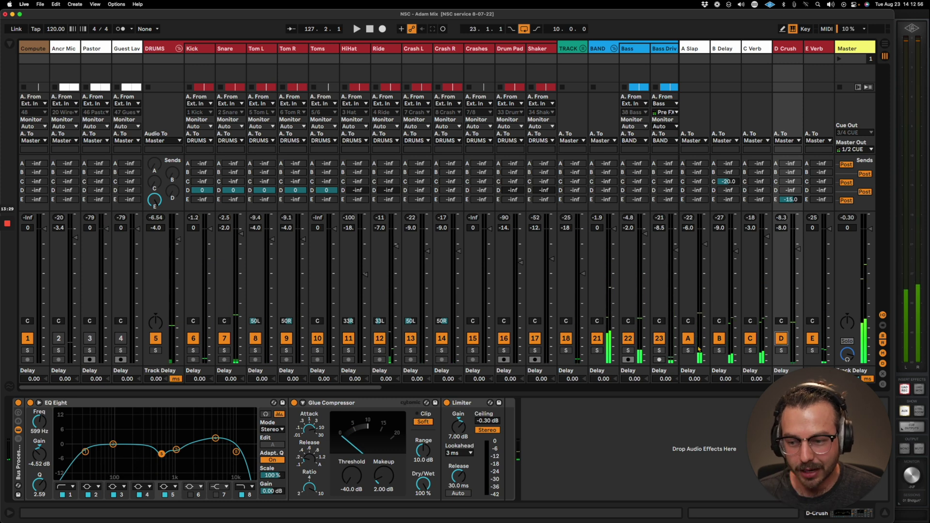
- Change band 1 of the D Crush return's EQ Eight to the steepest low-cut filter shape
{"action": "left_click", "coordinate": [85, 452]}
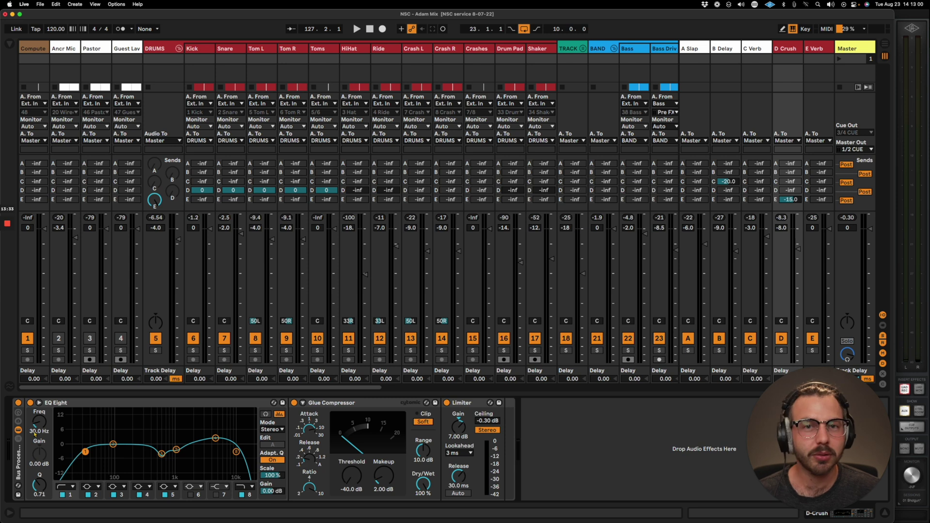
{"action": "left_click", "coordinate": [66, 487]}
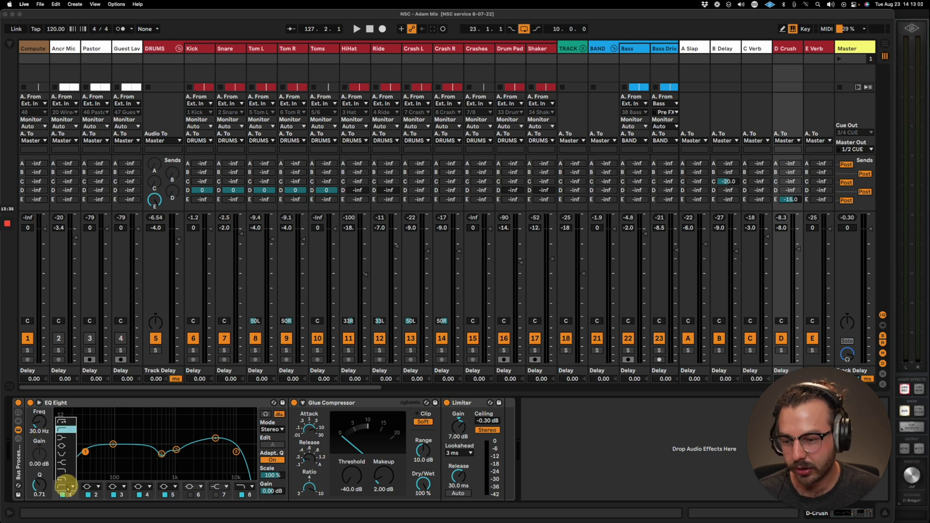
{"action": "left_click", "coordinate": [72, 426]}
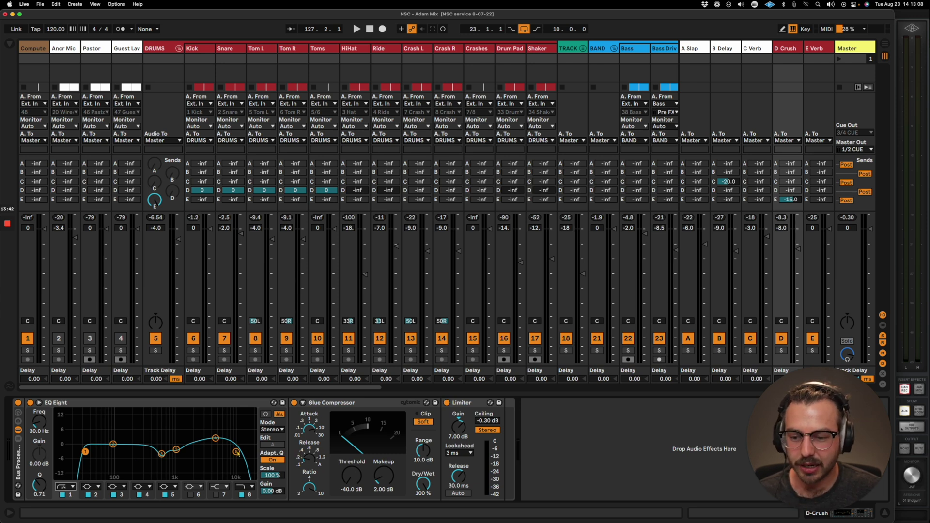
- Review the D Crush return's EQ Eight high-frequency boost band, Glue Compressor and Limiter settings
{"action": "left_click", "coordinate": [215, 438]}
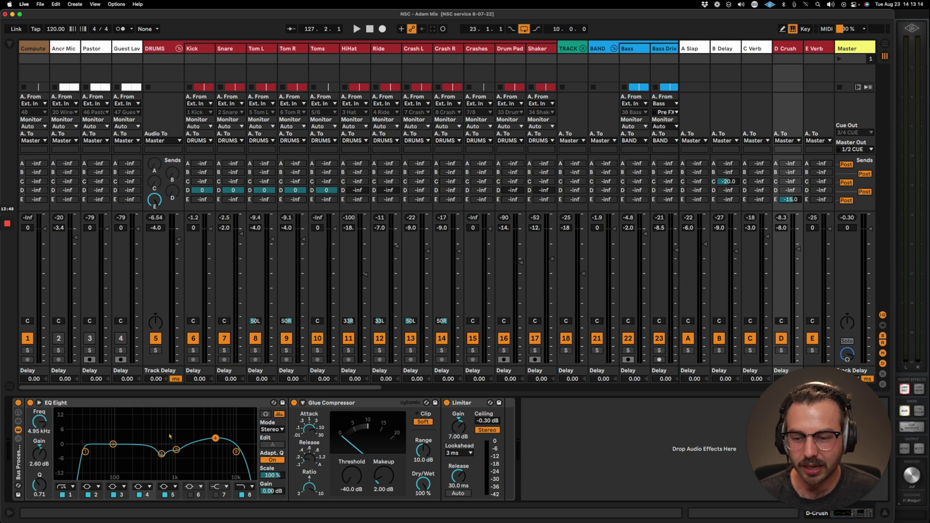
{"action": "left_click", "coordinate": [327, 426]}
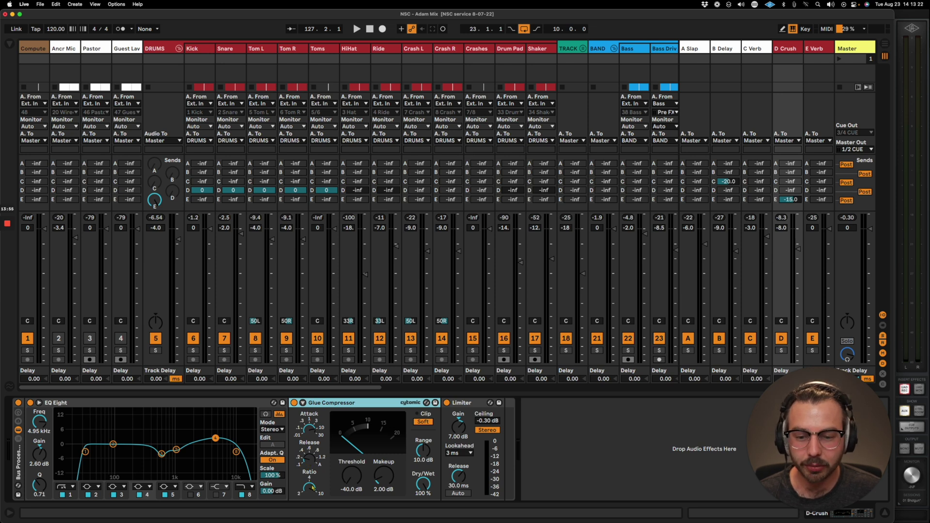
{"action": "left_click", "coordinate": [468, 405]}
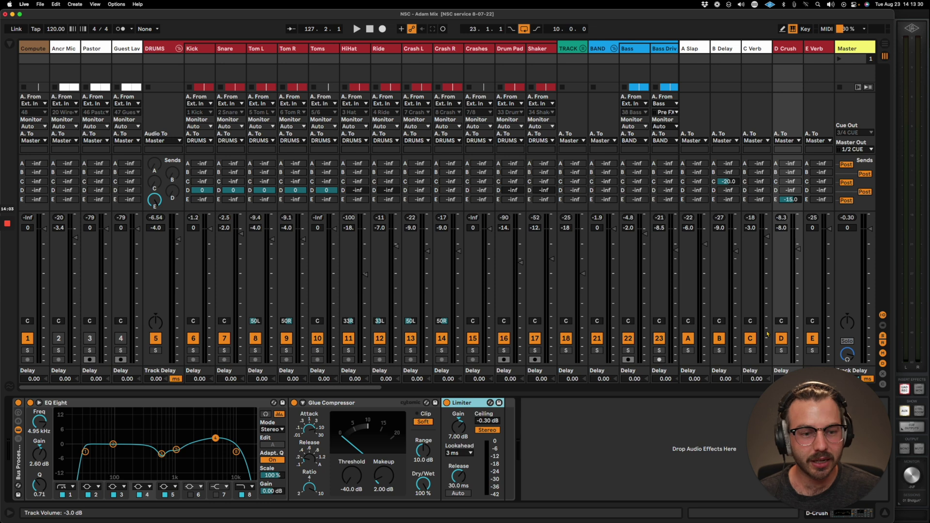
- Solo the D Crush return, play from just before bar 121 and watch it in the Session View mixer
{"action": "key", "text": "Tab"}
{"action": "key", "text": "space"}
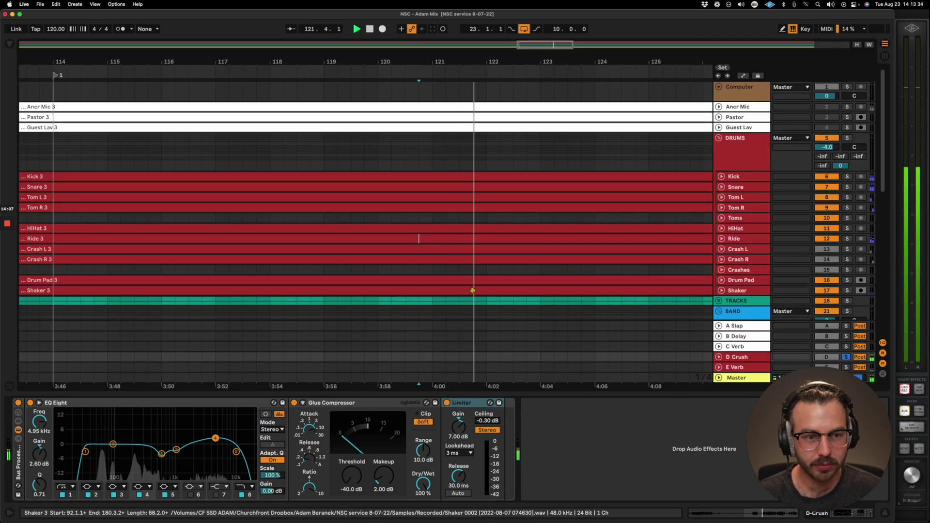
{"action": "key", "text": "Tab"}
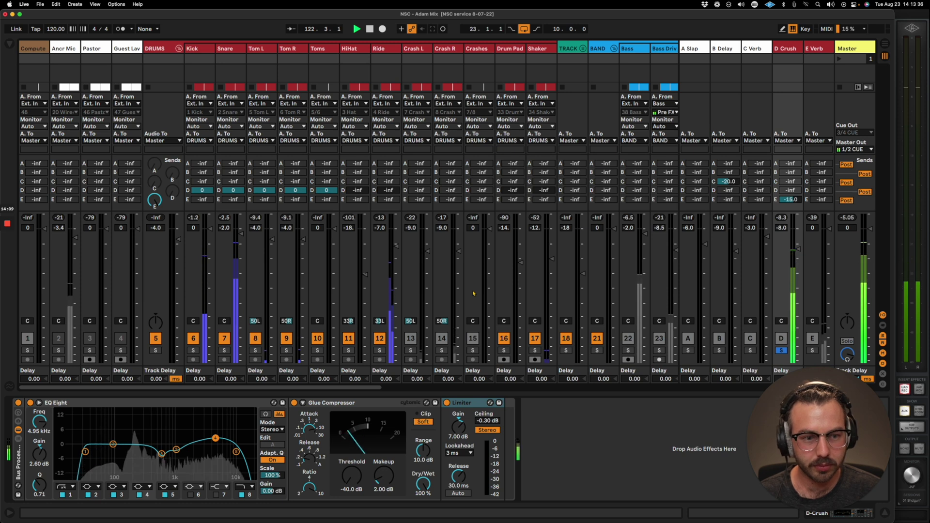
- Try the D Crush return's volume at 0 dB and undo the change
{"action": "left_click", "coordinate": [782, 228]}
{"action": "key", "text": "Delete"}
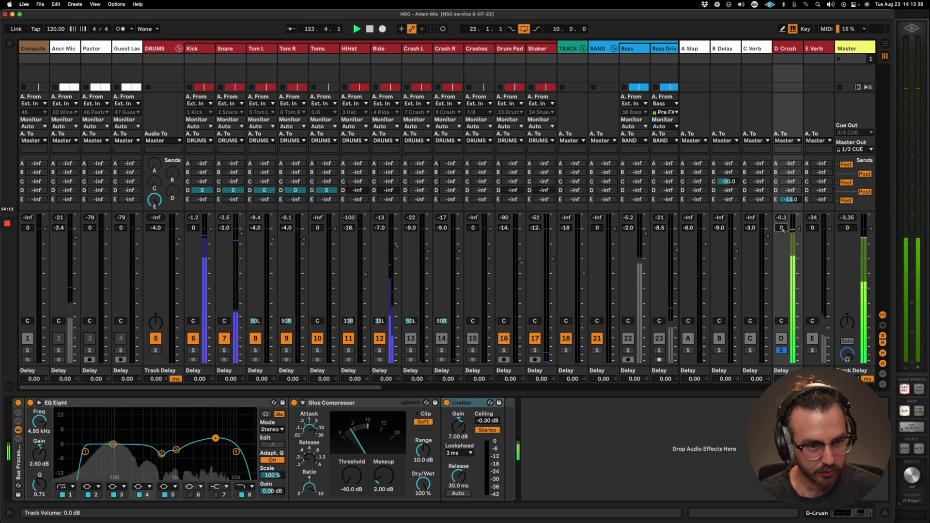
{"action": "key", "text": "super+z"}
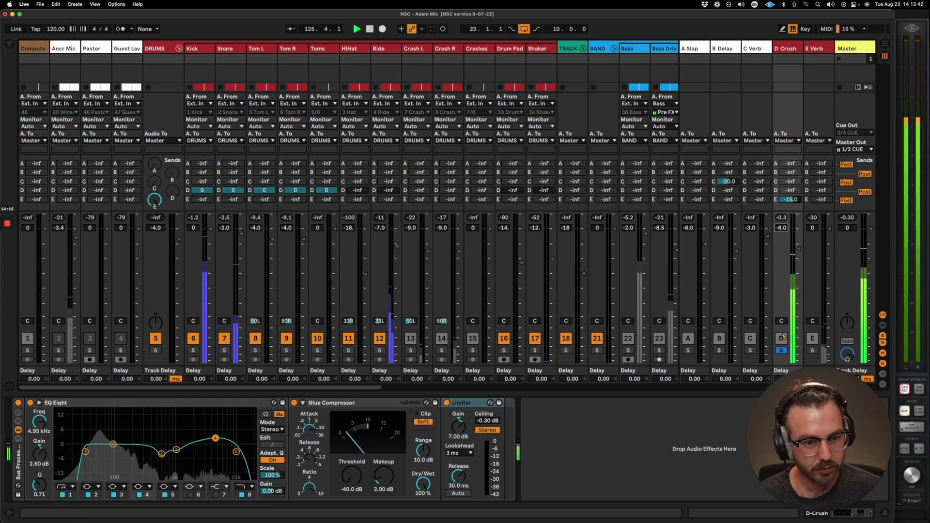
- Unsolo D Crush, compare the full mix with the return muted and active, and stop playback in the arrangement
{"action": "left_click", "coordinate": [781, 350]}
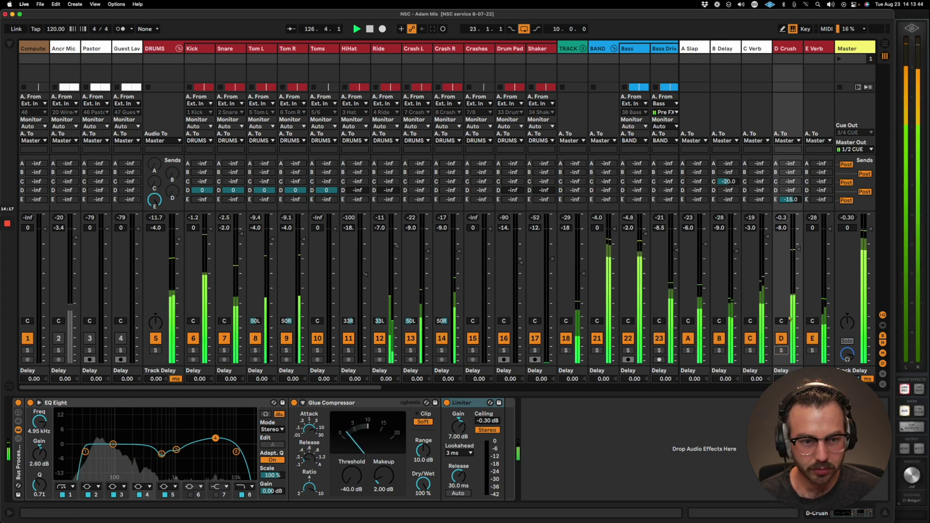
{"action": "left_click", "coordinate": [781, 338]}
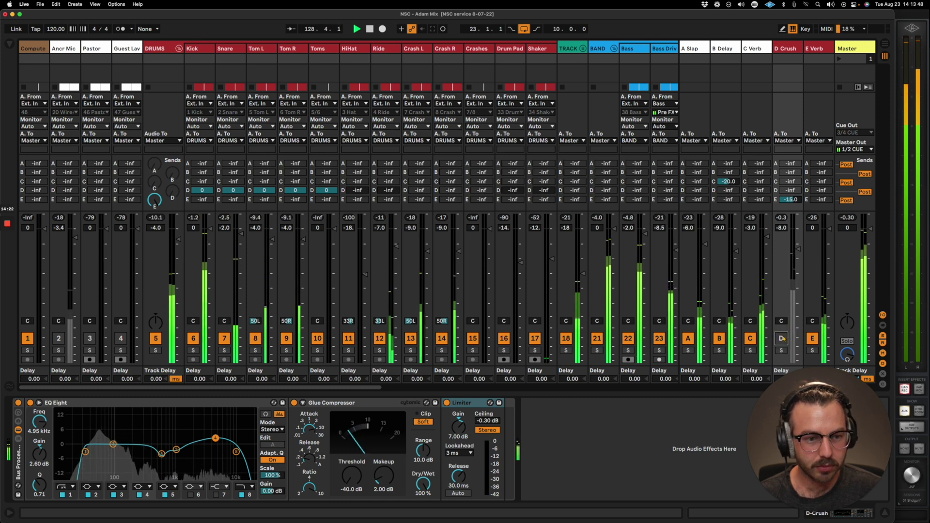
{"action": "left_click", "coordinate": [781, 338]}
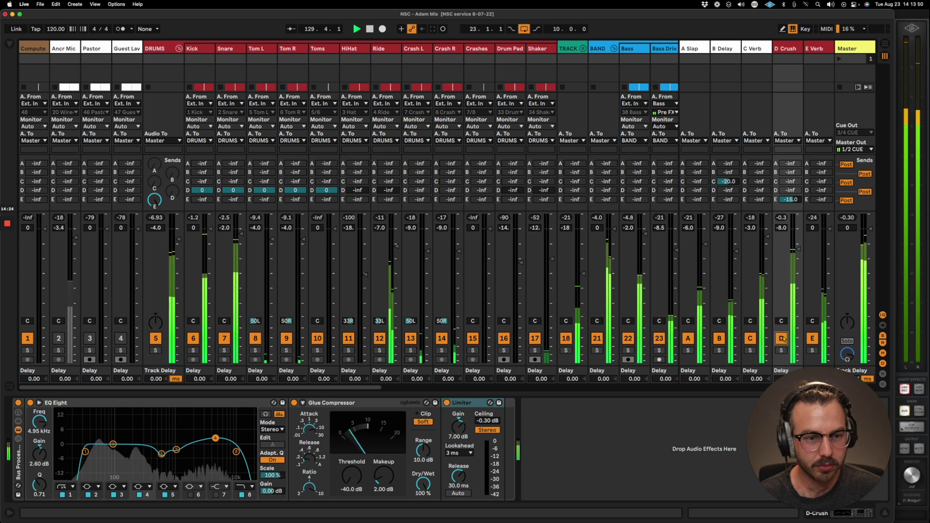
{"action": "key", "text": "Tab"}
{"action": "key", "text": "space"}
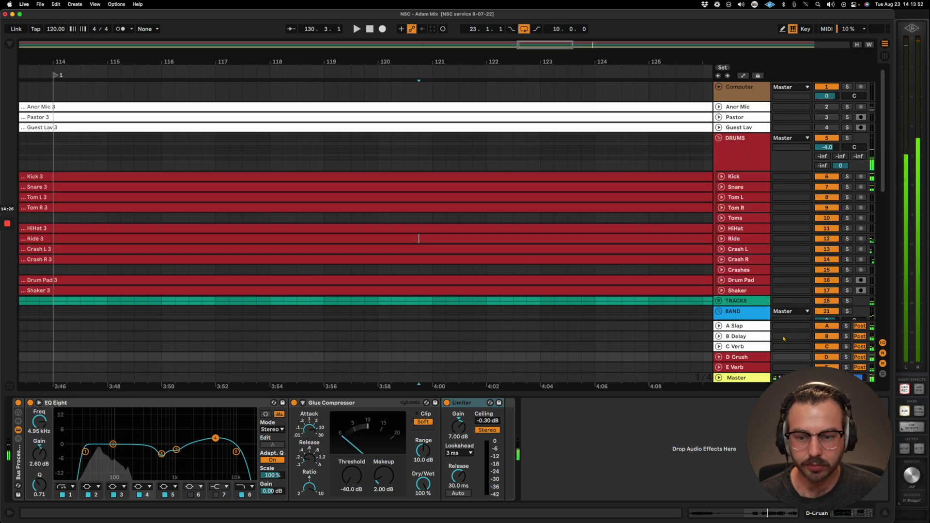
- Fold the DRUMS group, unfold the TRACKS group and show the TRACKS group in the Session View mixer
{"action": "left_click", "coordinate": [741, 152]}
{"action": "left_click", "coordinate": [719, 138]}
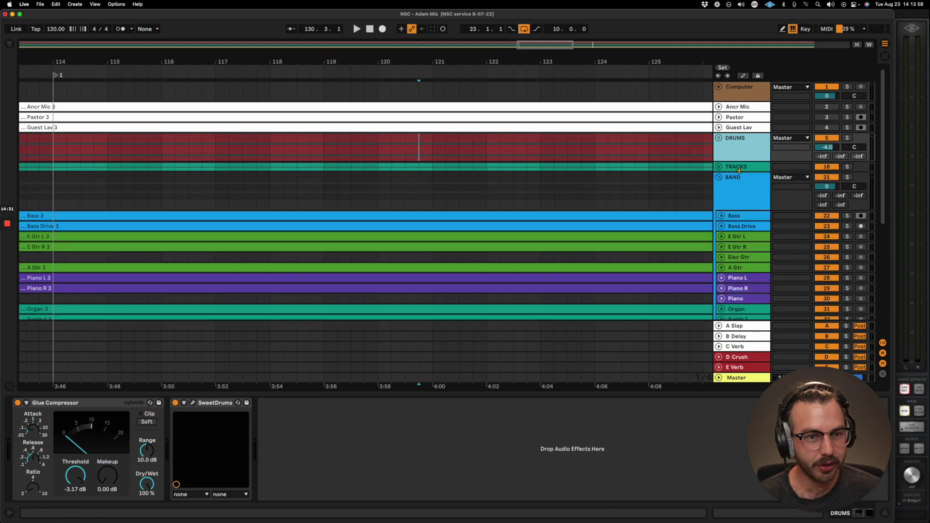
{"action": "left_click", "coordinate": [718, 167]}
{"action": "left_click", "coordinate": [740, 169]}
{"action": "key", "text": "Tab"}
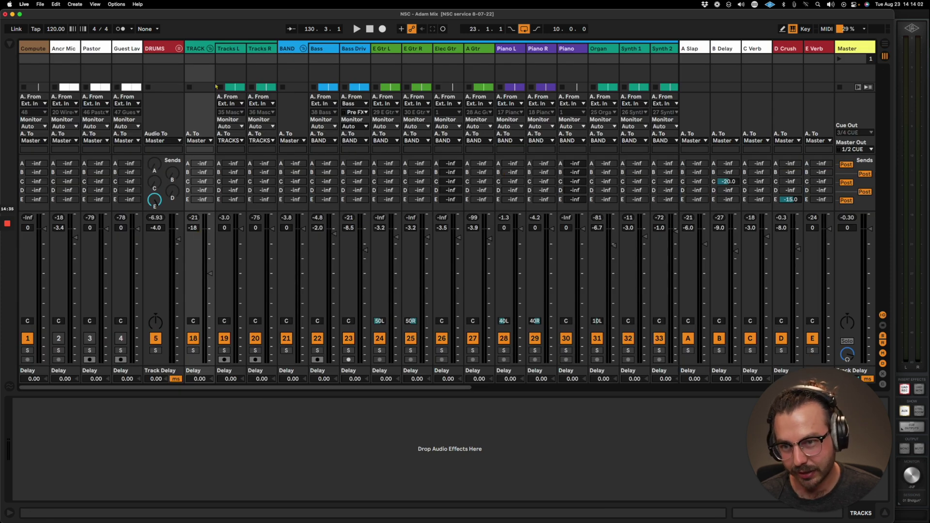
- Insert a new audio track after Tracks R and move it out of the group, between DRUMS and TRACKS
{"action": "left_click", "coordinate": [237, 49]}
{"action": "left_click", "coordinate": [251, 51]}
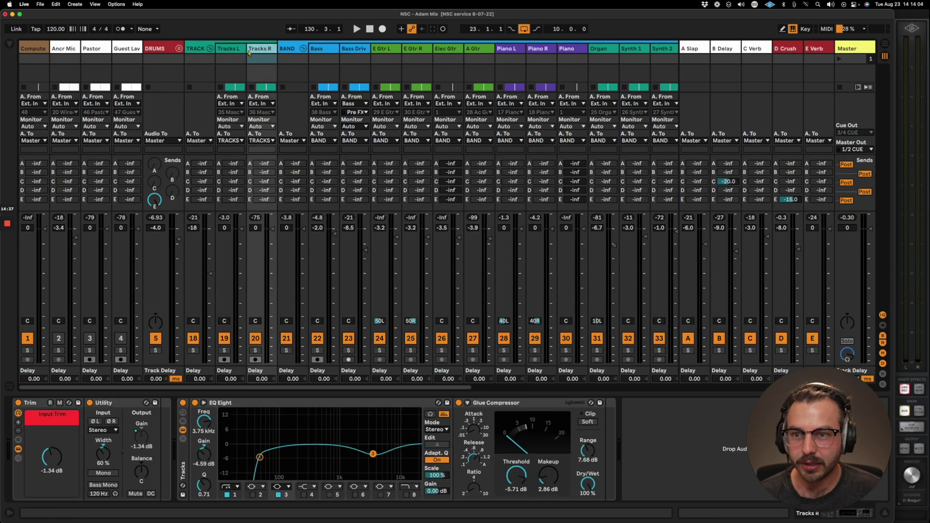
{"action": "key", "text": "super+t"}
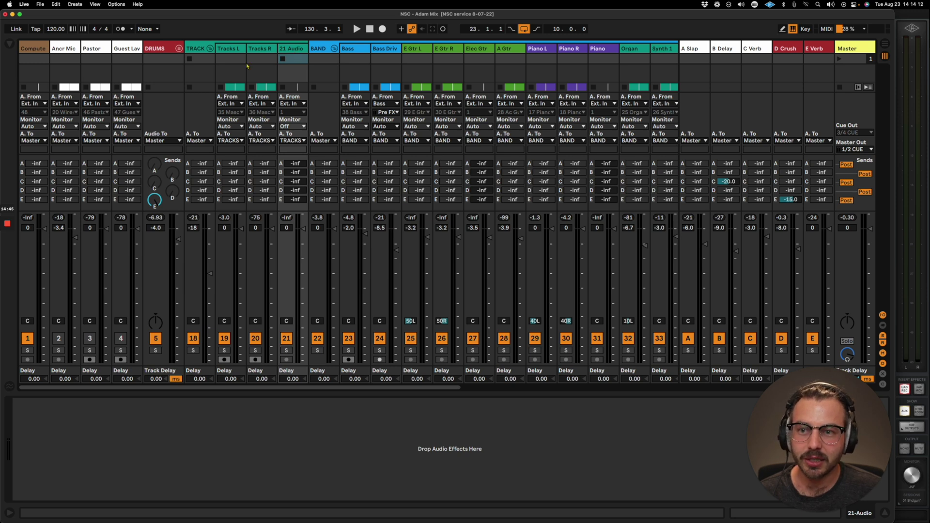
{"action": "left_click", "coordinate": [293, 49]}
{"action": "left_click_drag", "start_coordinate": [292, 48], "coordinate": [210, 60]}
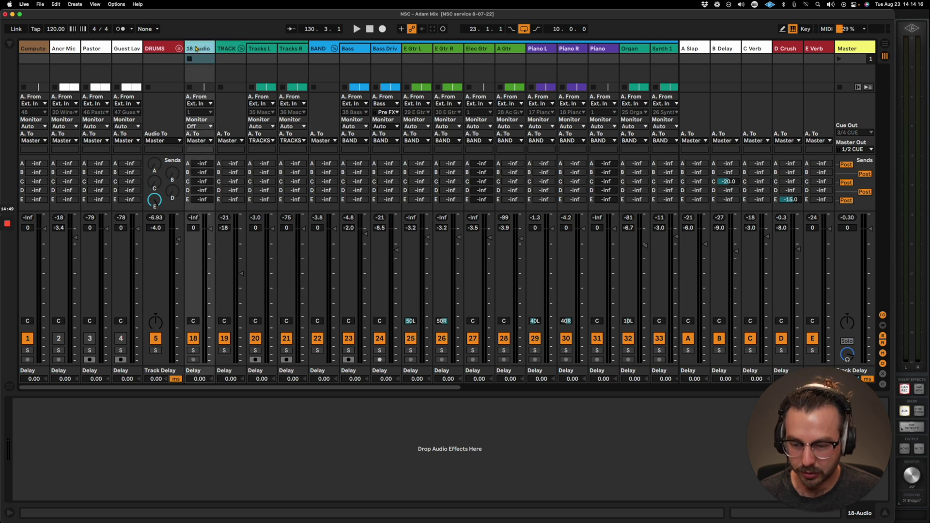
- Undo the duplication of the new audio track and rename the original new track TRACKS
{"action": "key", "text": "super+d"}
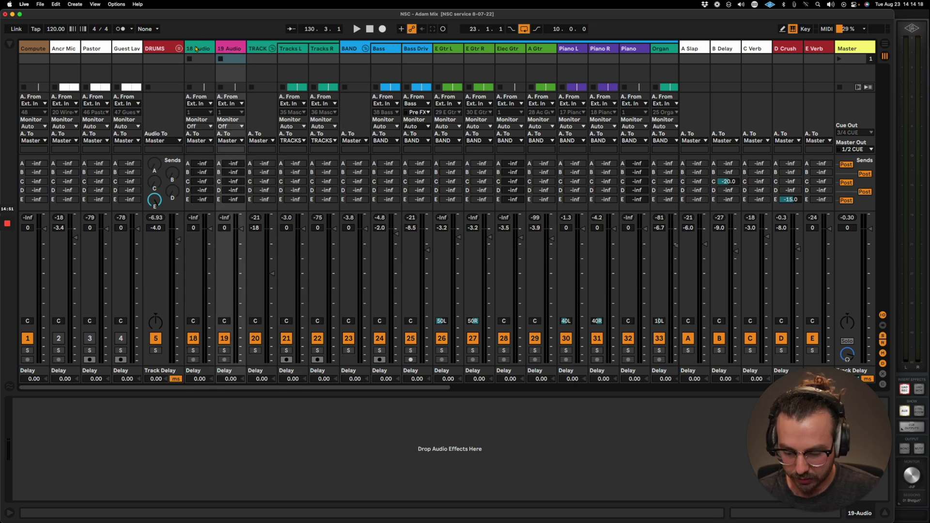
{"action": "key", "text": "super+z"}
{"action": "key", "text": "super+r"}
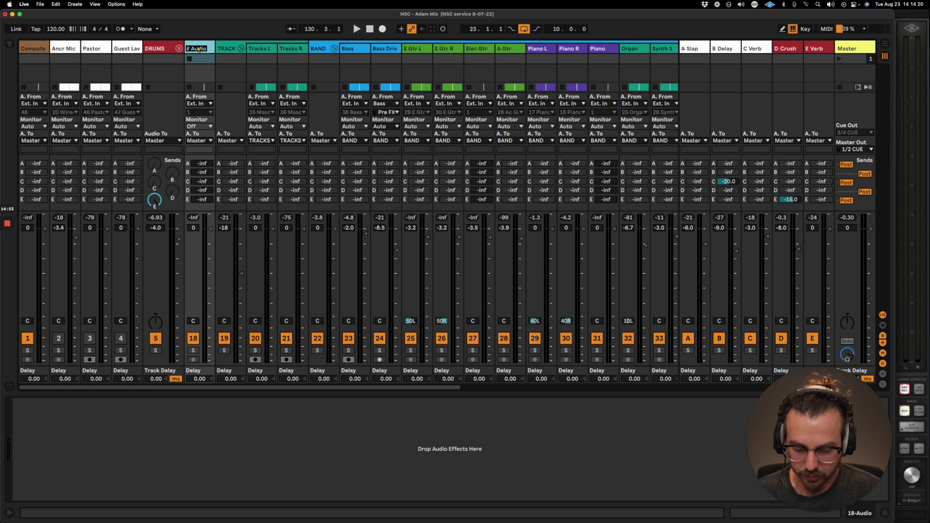
{"action": "type", "text": "TRACKS"}
{"action": "key", "text": "Return"}
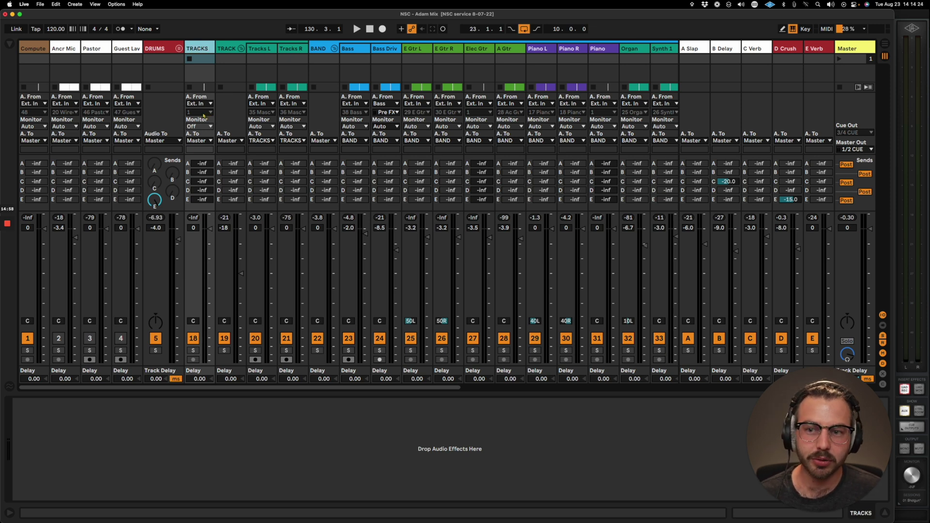
- Disable all sends on the new TRACKS audio track and set its monitoring to Auto
{"action": "right_click", "coordinate": [206, 164]}
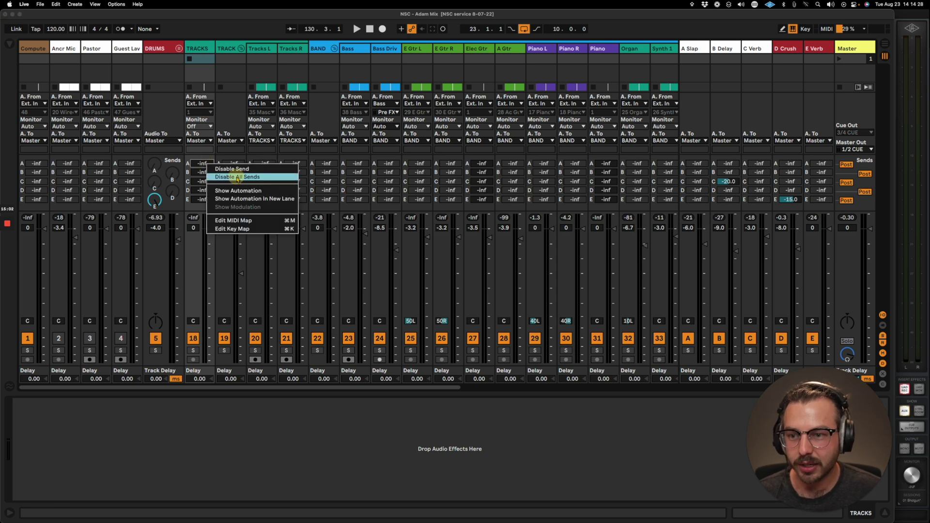
{"action": "left_click", "coordinate": [206, 169]}
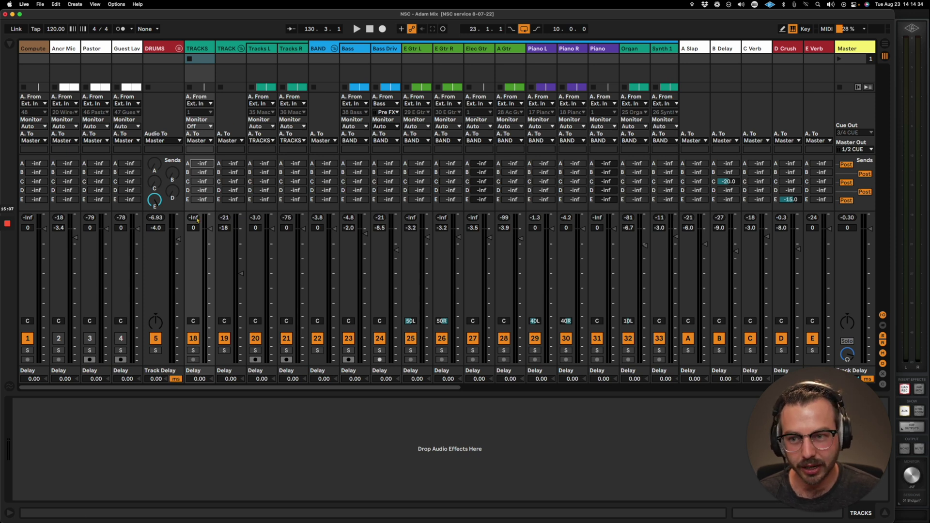
{"action": "left_click", "coordinate": [205, 121]}
{"action": "left_click", "coordinate": [199, 130]}
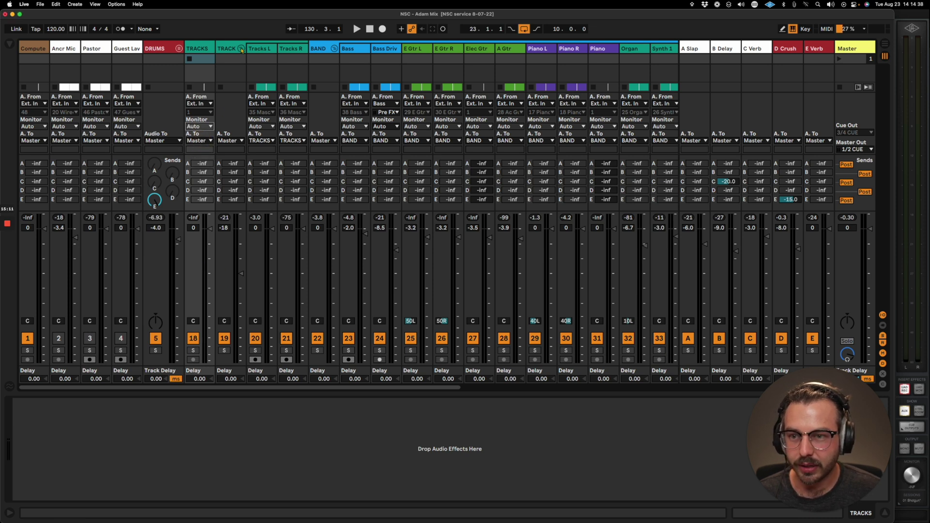
- Copy the Tracks effect rack with EQ Eight and Glue Compressor from Tracks L onto the new TRACKS audio track
{"action": "left_click", "coordinate": [257, 48]}
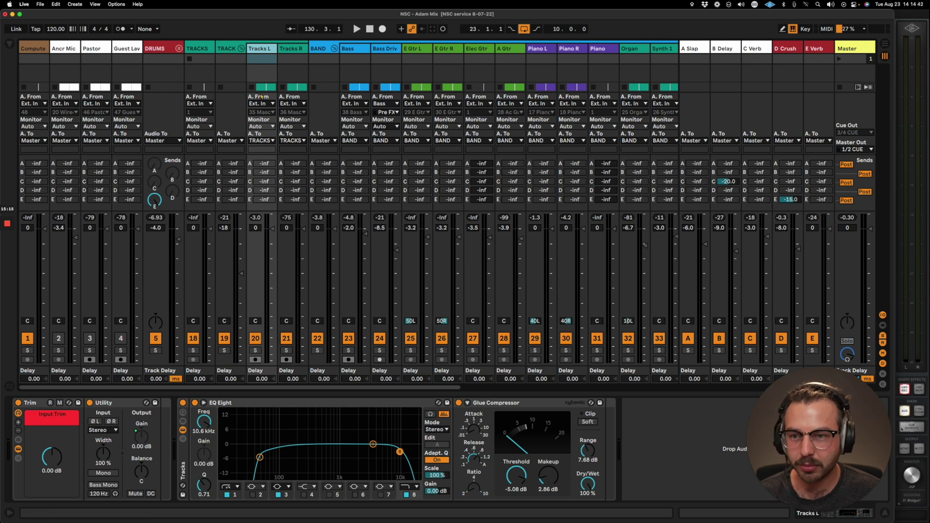
{"action": "left_click", "coordinate": [179, 455]}
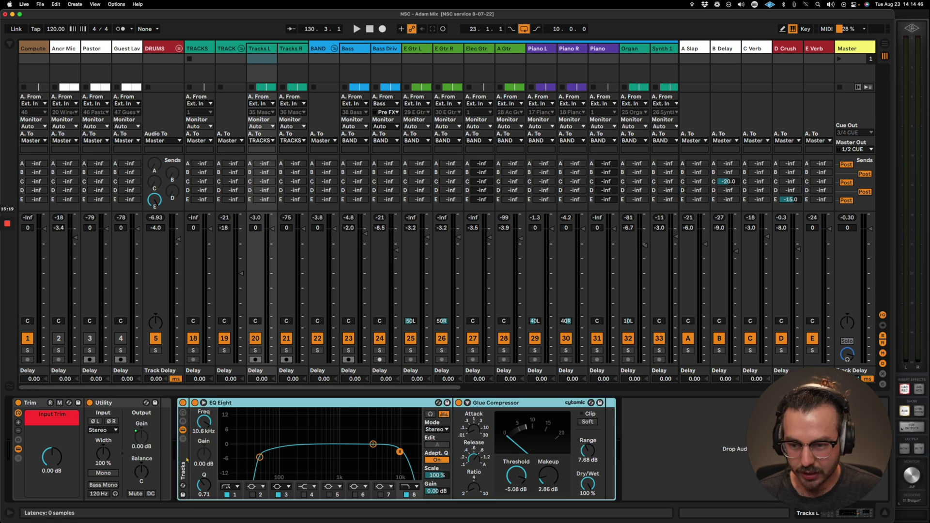
{"action": "double_click", "coordinate": [187, 458]}
{"action": "double_click", "coordinate": [184, 456]}
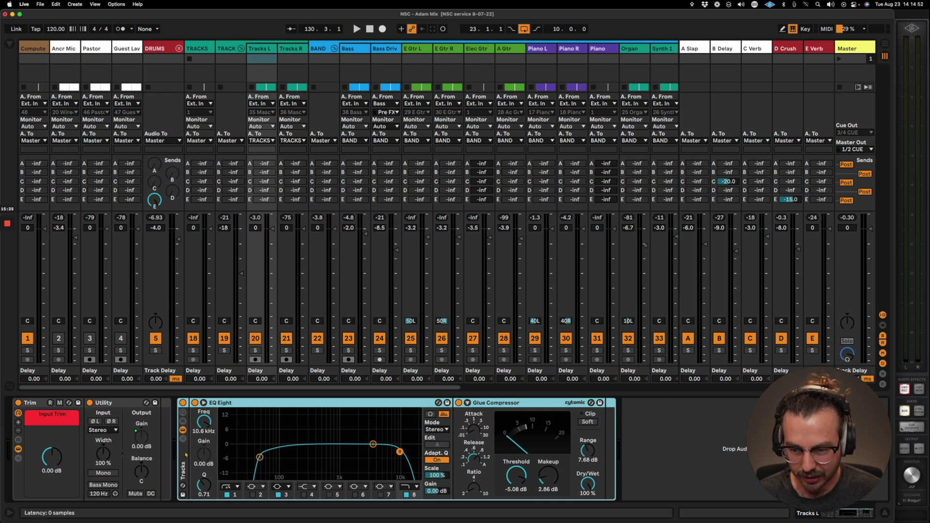
{"action": "left_click_drag", "start_coordinate": [203, 47], "coordinate": [145, 474]}
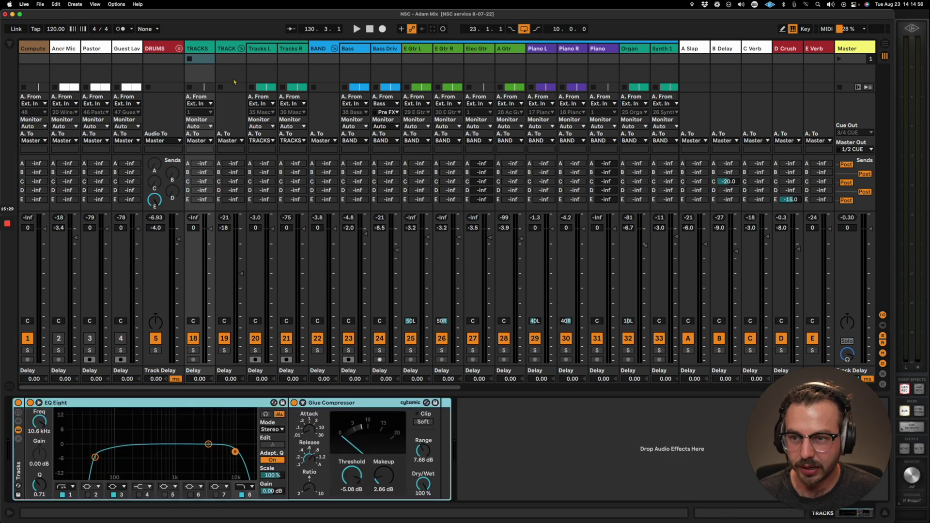
- Copy the Trim rack from Tracks L to the new TRACKS audio track, place it ahead of the Tracks rack and fold it
{"action": "left_click", "coordinate": [227, 48]}
{"action": "left_click", "coordinate": [266, 49]}
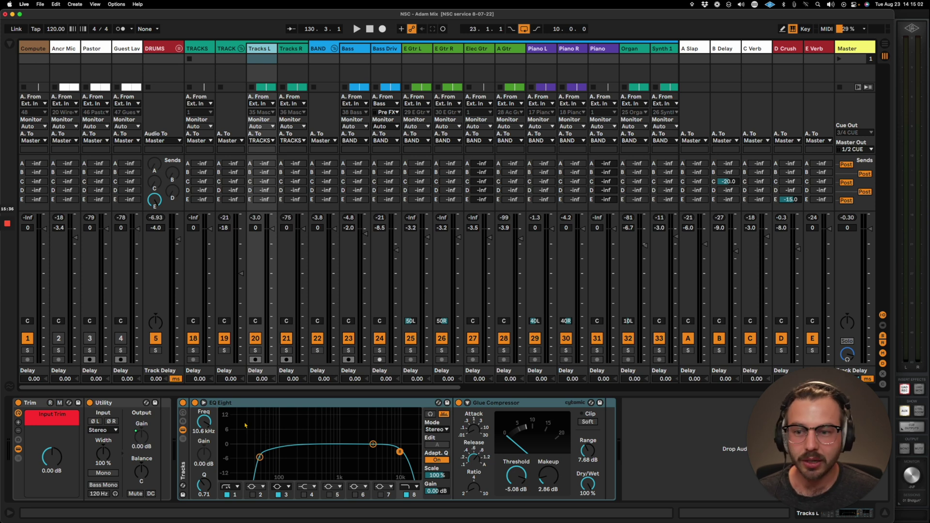
{"action": "left_click", "coordinate": [34, 403]}
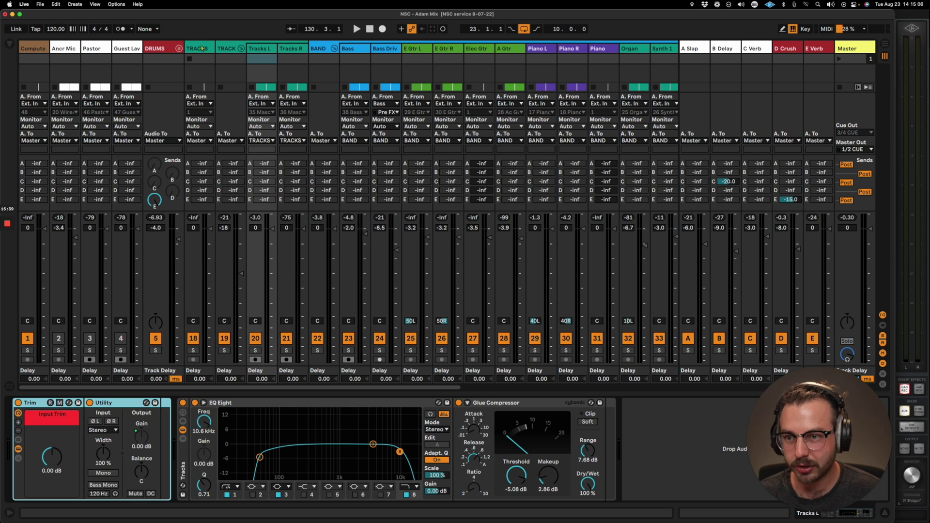
{"action": "left_click", "coordinate": [205, 382]}
{"action": "left_click", "coordinate": [581, 425]}
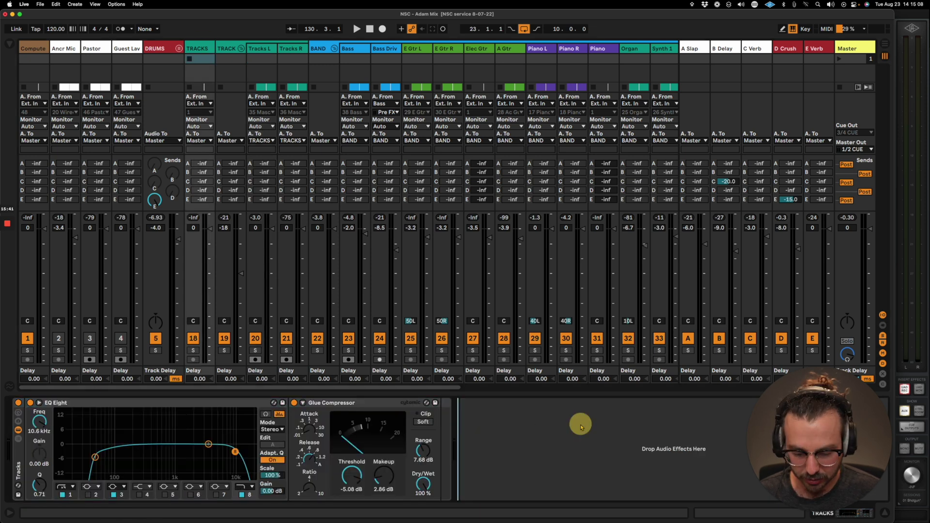
{"action": "key", "text": "ctrl+v"}
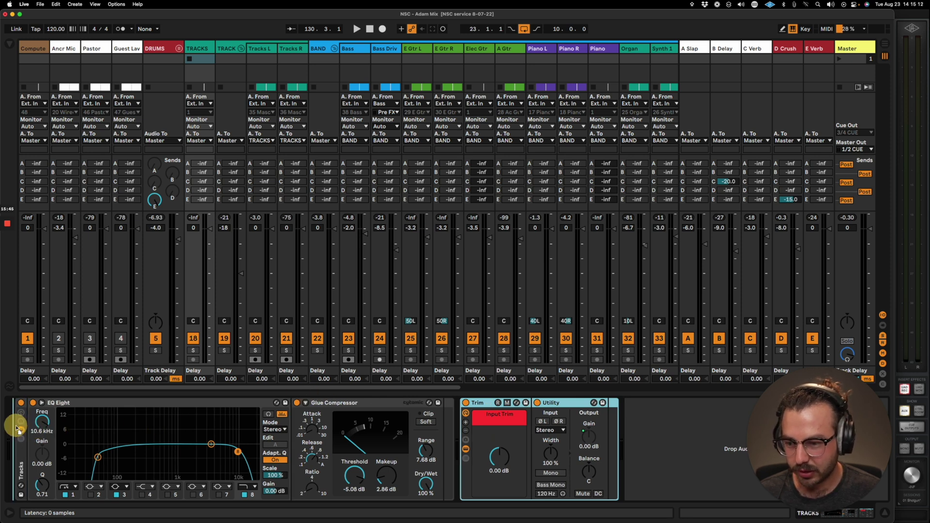
{"action": "left_click_drag", "start_coordinate": [19, 429], "coordinate": [17, 422]}
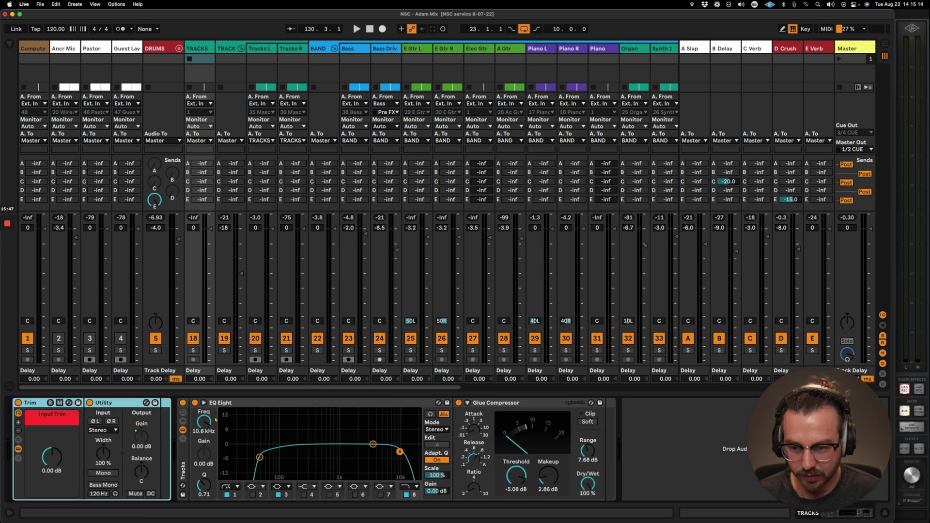
{"action": "left_click", "coordinate": [178, 457]}
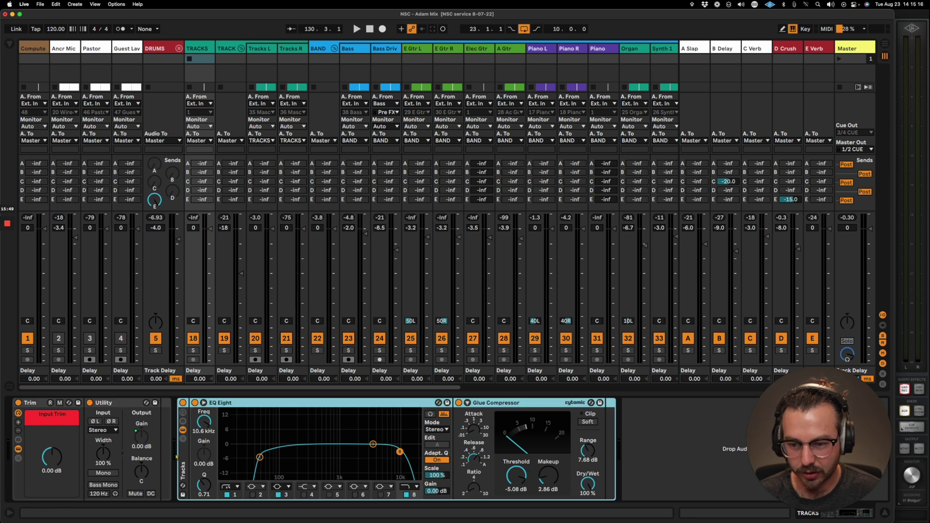
{"action": "double_click", "coordinate": [34, 402]}
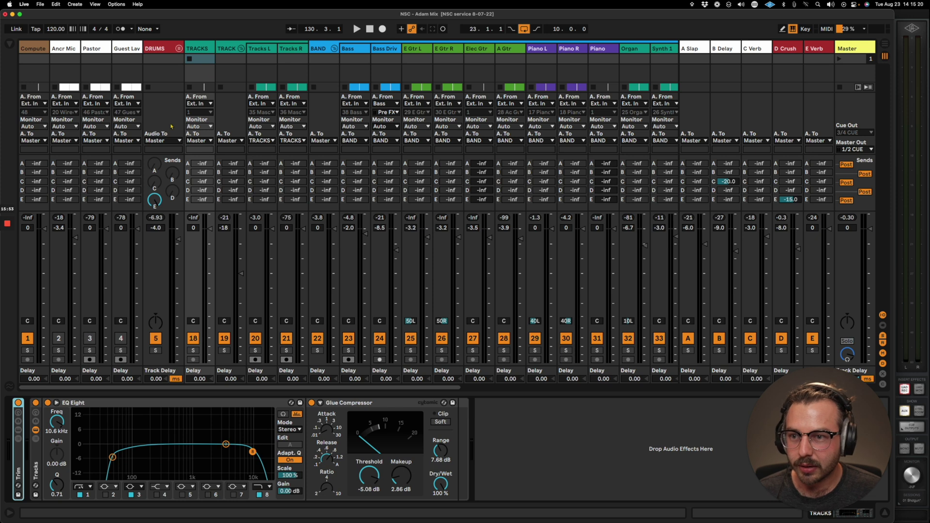
- Solo the TRACKS group, listen to it in the arrangement including from around bar 70, stop playback and unsolo the group
{"action": "left_click", "coordinate": [246, 47]}
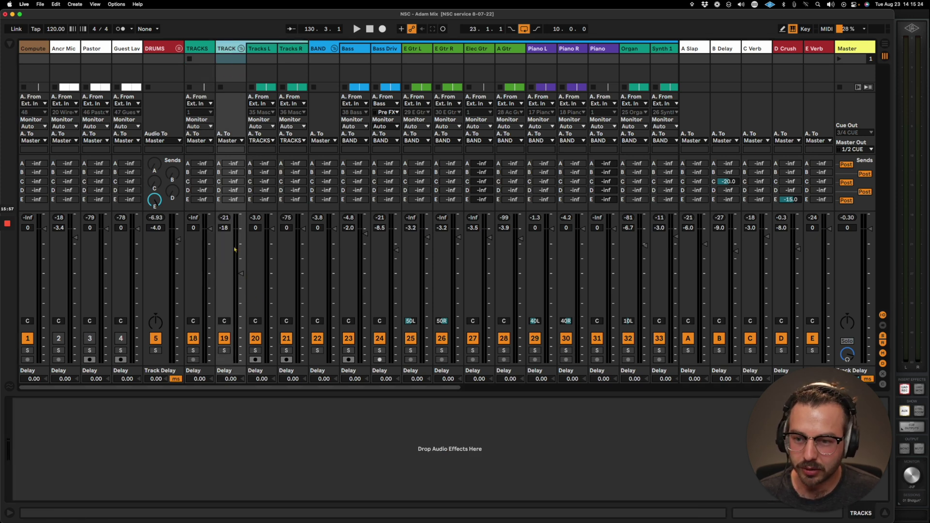
{"action": "left_click", "coordinate": [224, 350]}
{"action": "key", "text": "Tab"}
{"action": "key", "text": "space"}
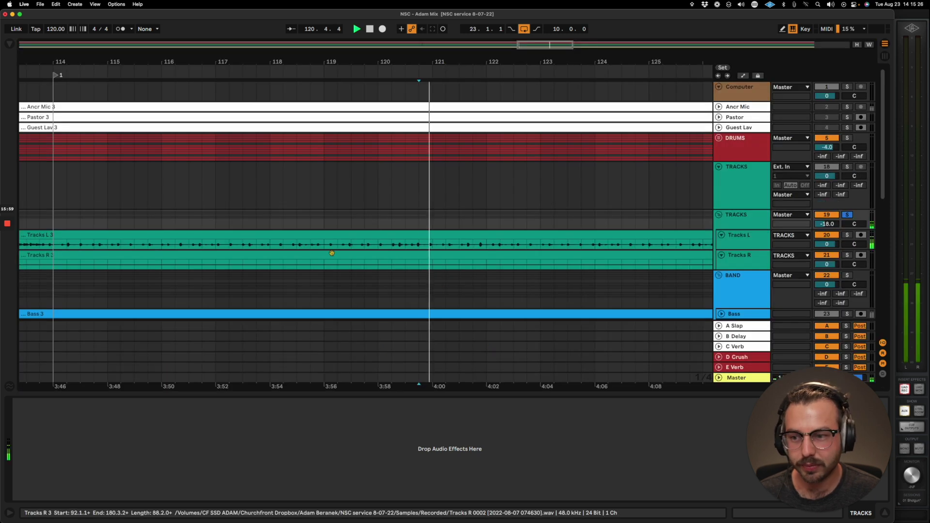
{"action": "key", "text": "Tab"}
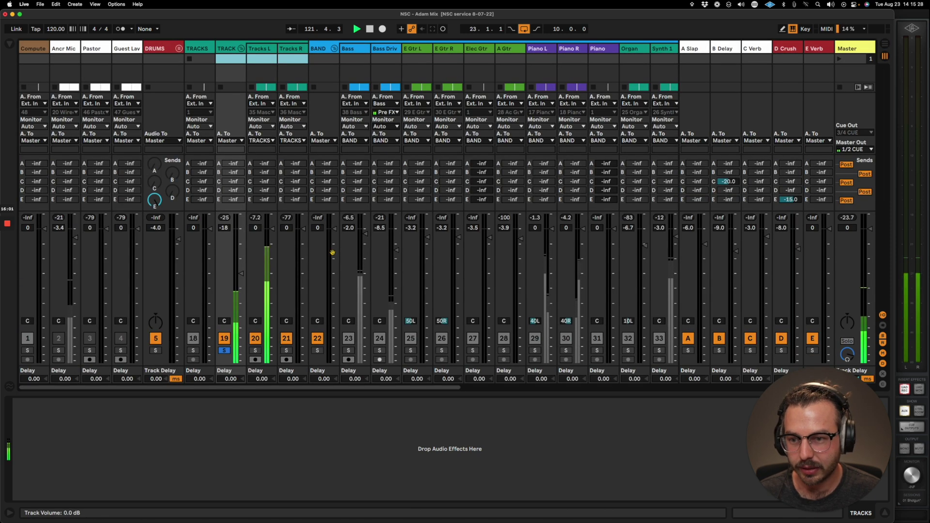
{"action": "key", "text": "Tab"}
{"action": "key", "text": "w"}
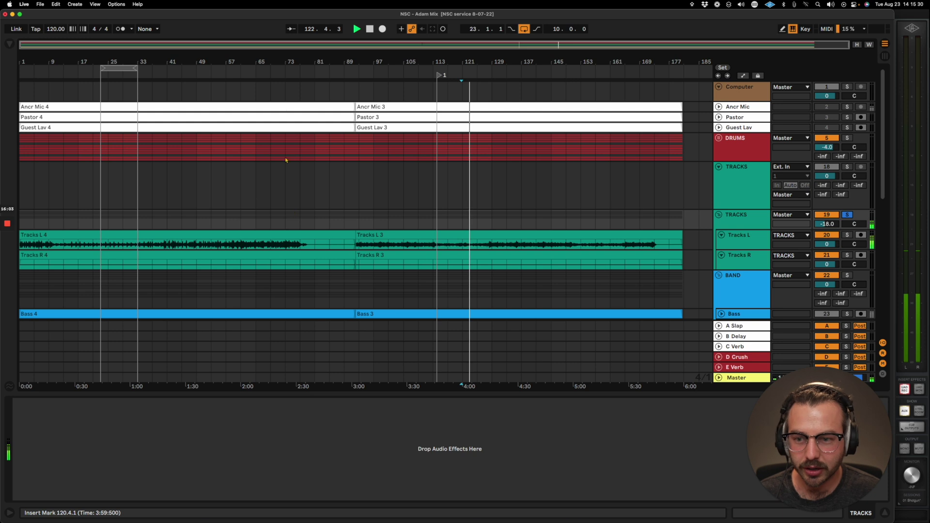
{"action": "left_click", "coordinate": [272, 73]}
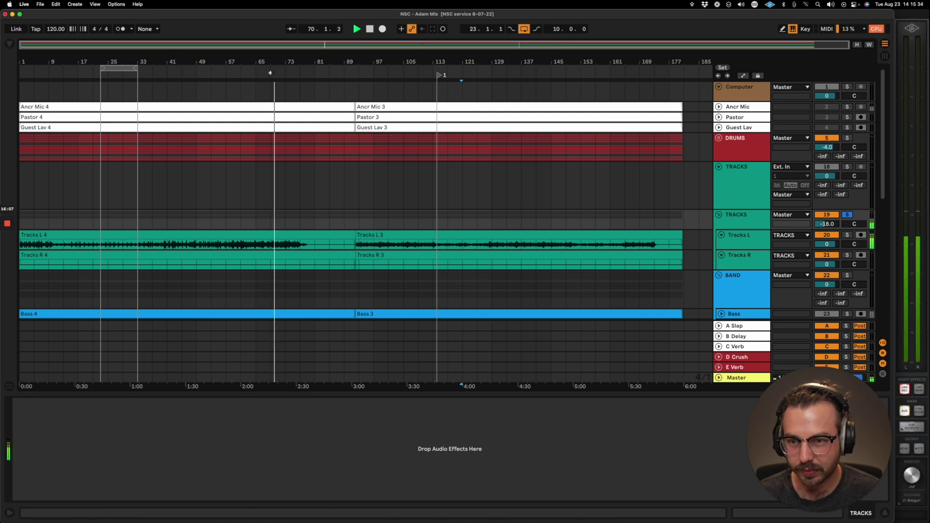
{"action": "key", "text": "space"}
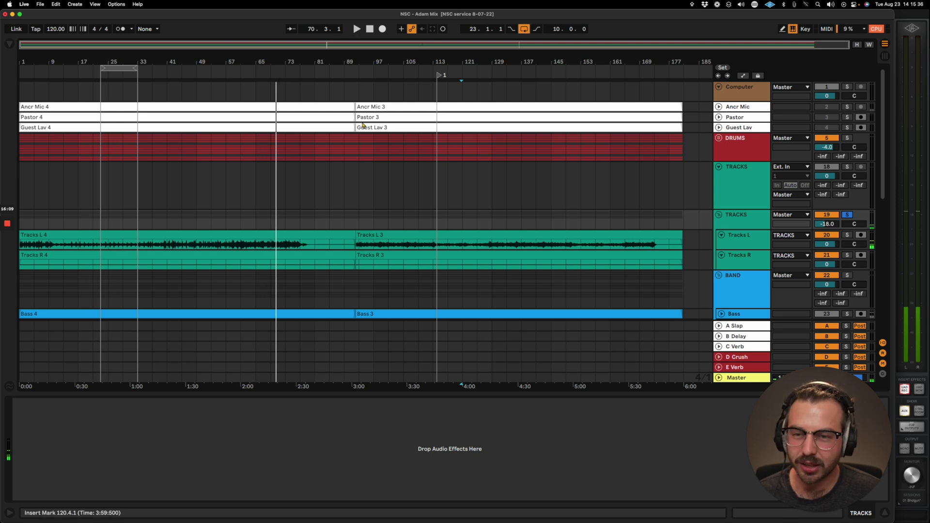
{"action": "key", "text": "Tab"}
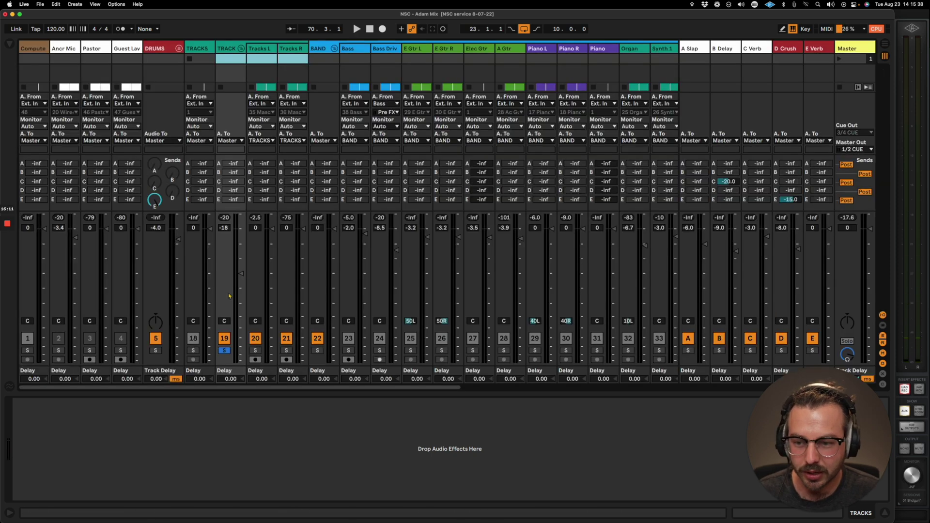
{"action": "left_click", "coordinate": [224, 350]}
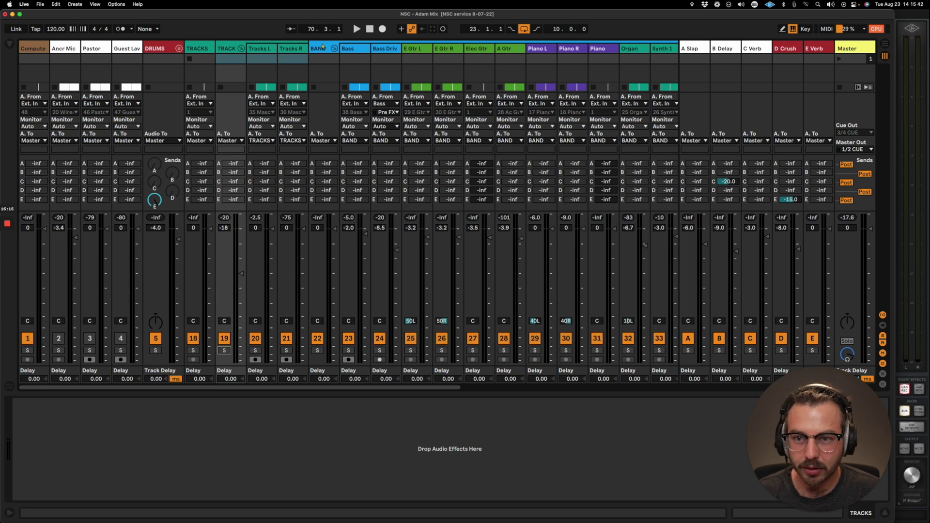
- Examine the EQ Eight and Band Bus Compression on the BAND group and the instrument tracks it contains
{"action": "left_click", "coordinate": [323, 46]}
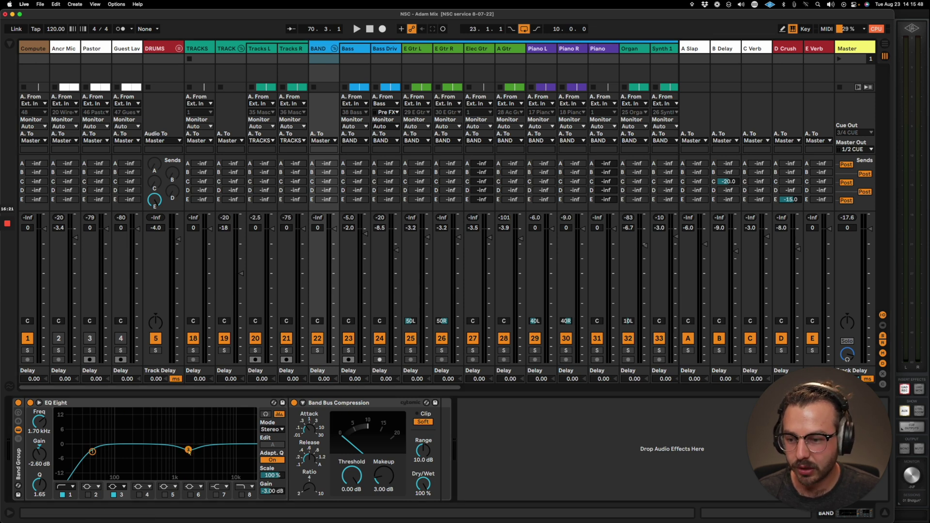
{"action": "left_click", "coordinate": [122, 497]}
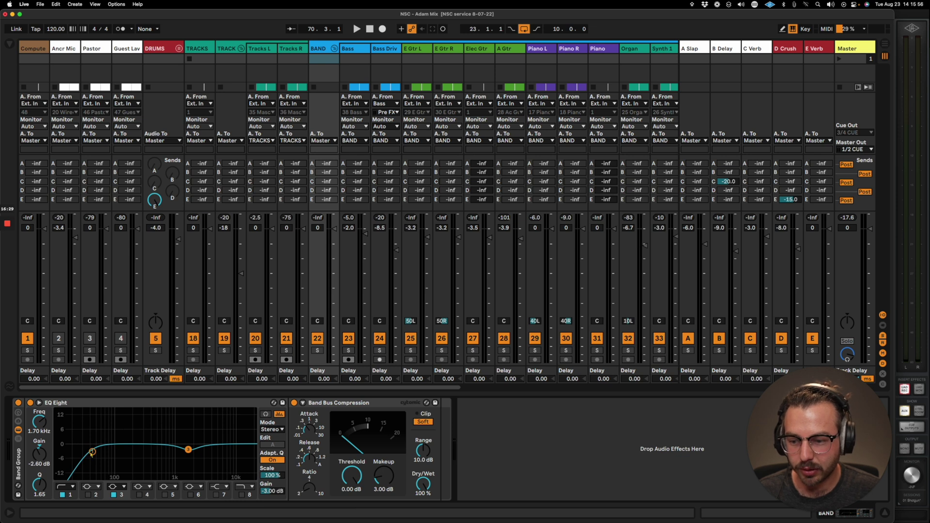
{"action": "left_click", "coordinate": [365, 463]}
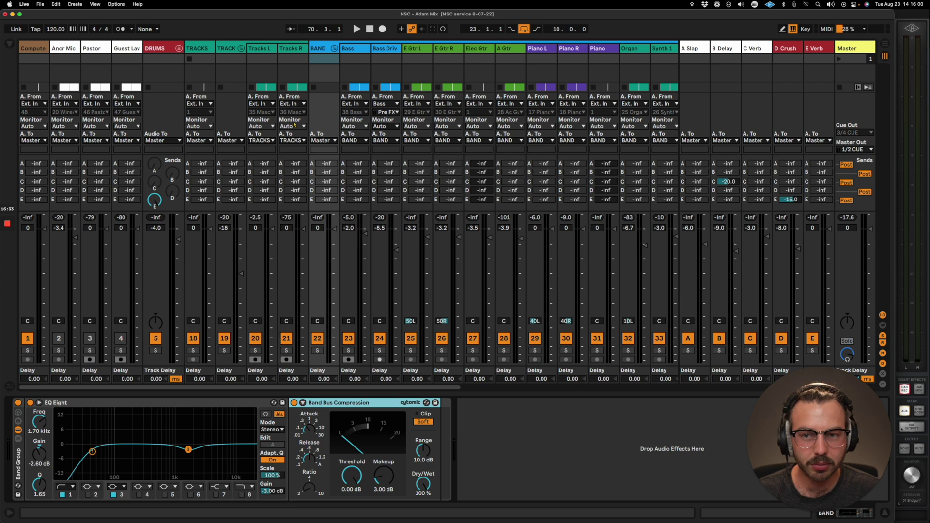
{"action": "key", "text": "Tab"}
{"action": "key", "text": "Tab"}
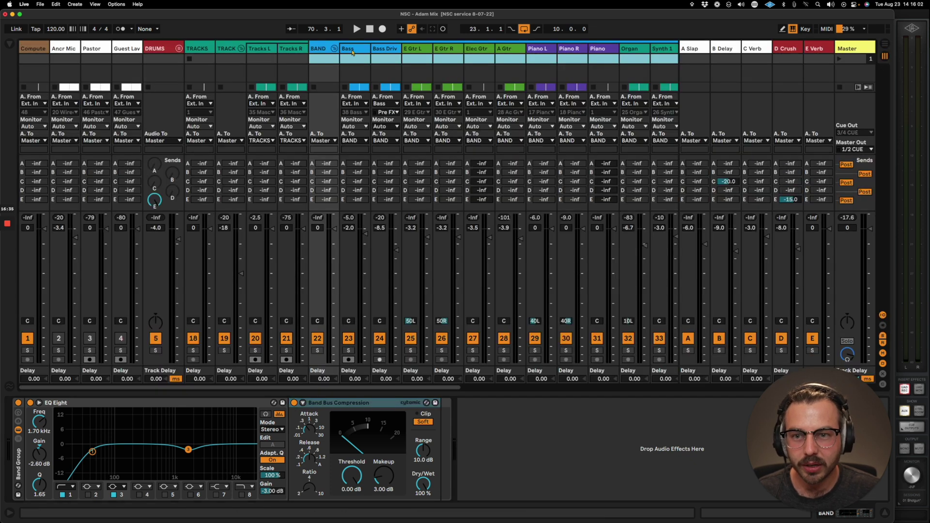
{"action": "scroll", "coordinate": [577, 70], "scroll_direction": "right", "scroll_amount": 5}
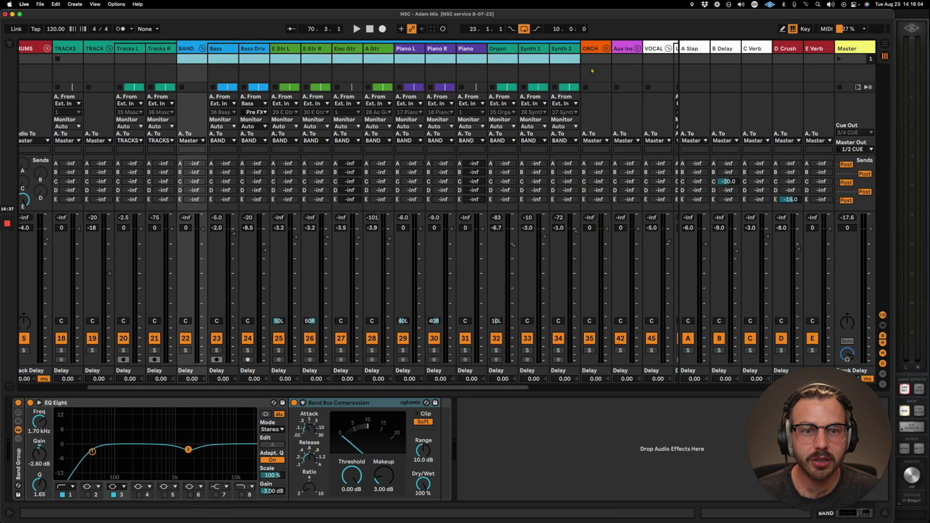
- Examine the Bass device chain up to its Limiter and the Bass Drive chain, opening and closing the OverDiver plug-in window
{"action": "left_click", "coordinate": [219, 56]}
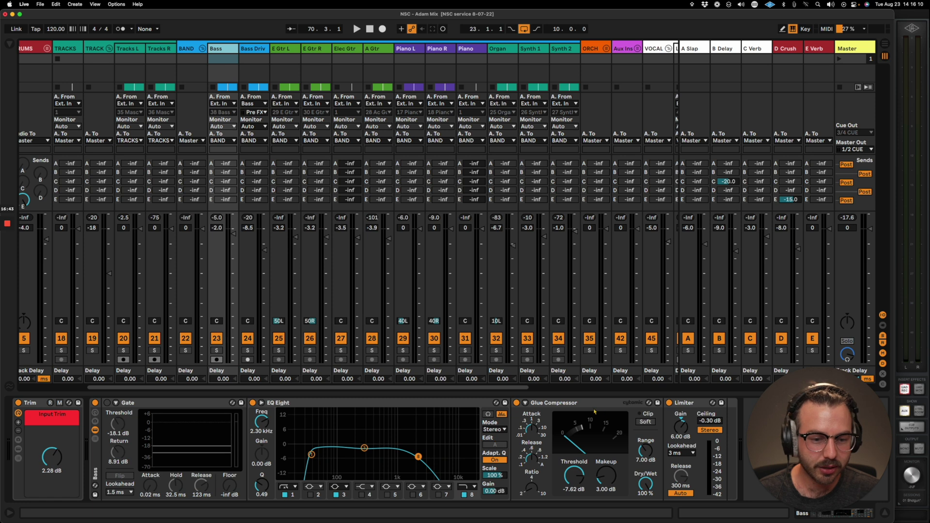
{"action": "left_click", "coordinate": [668, 414]}
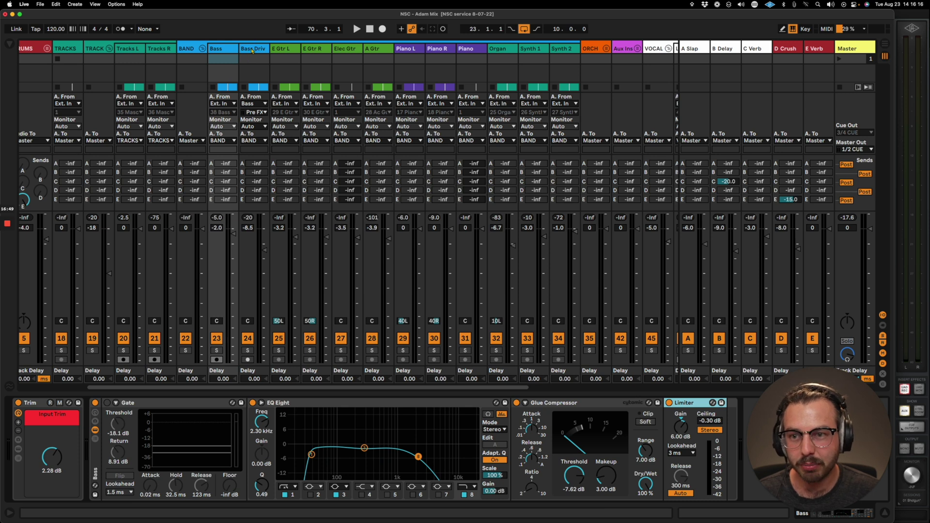
{"action": "left_click", "coordinate": [252, 52]}
{"action": "left_click", "coordinate": [337, 402]}
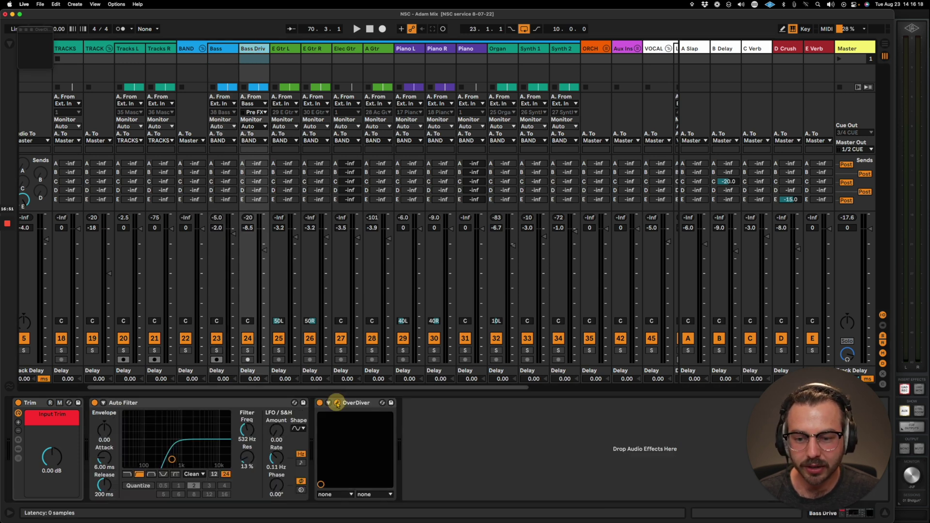
{"action": "left_click_drag", "start_coordinate": [73, 30], "coordinate": [392, 103]}
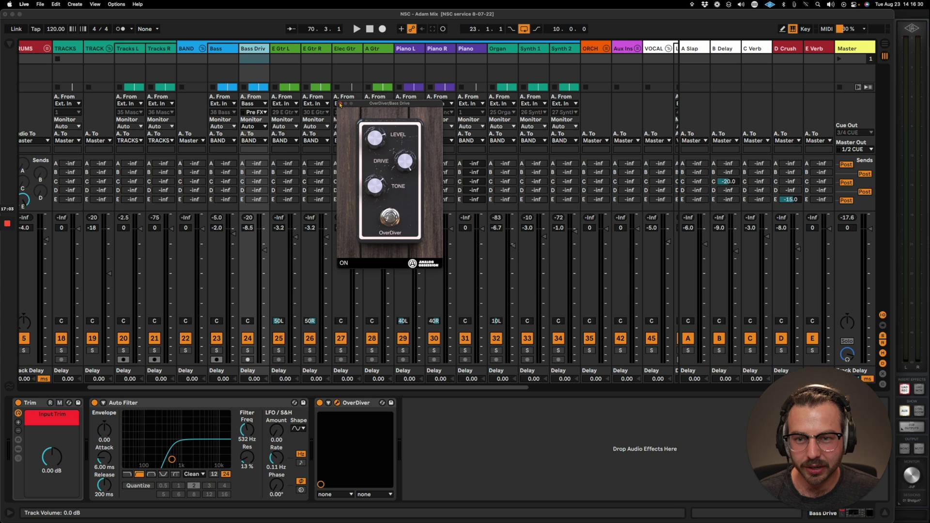
{"action": "left_click", "coordinate": [340, 104]}
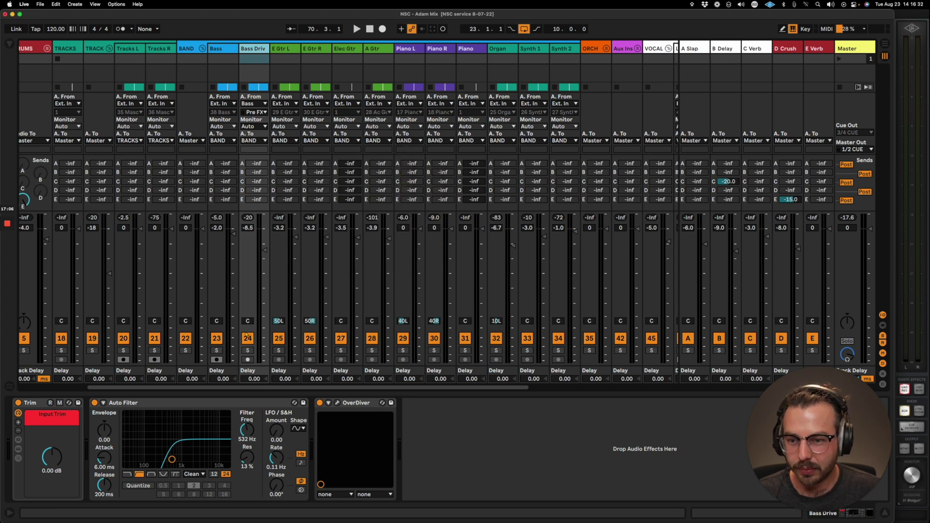
- Play the arrangement, solo the Bass track in the Session View mixer and stop playback
{"action": "key", "text": "space"}
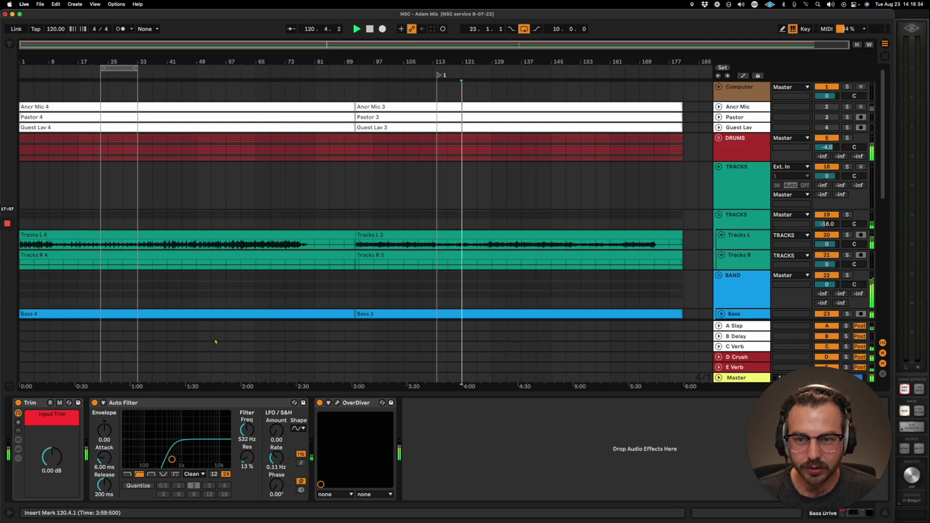
{"action": "key", "text": "Tab"}
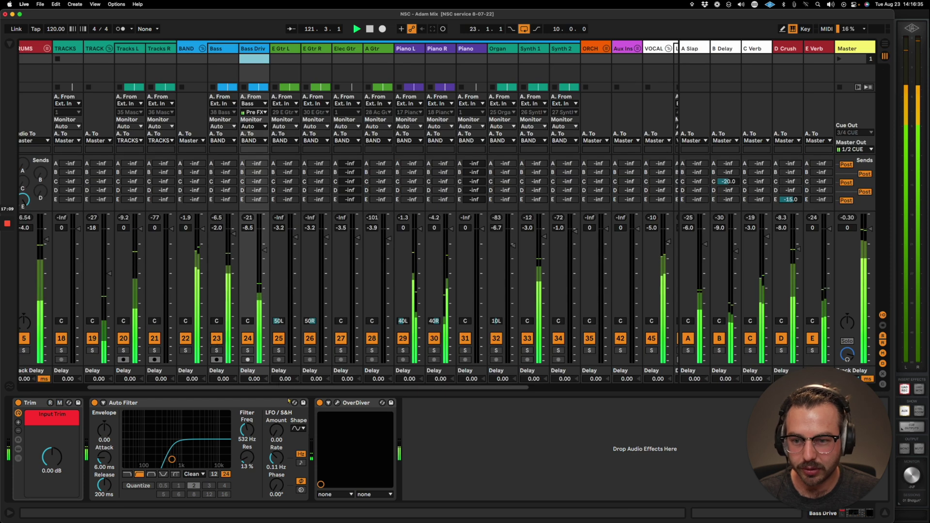
{"action": "left_click", "coordinate": [216, 350]}
{"action": "key", "text": "space"}
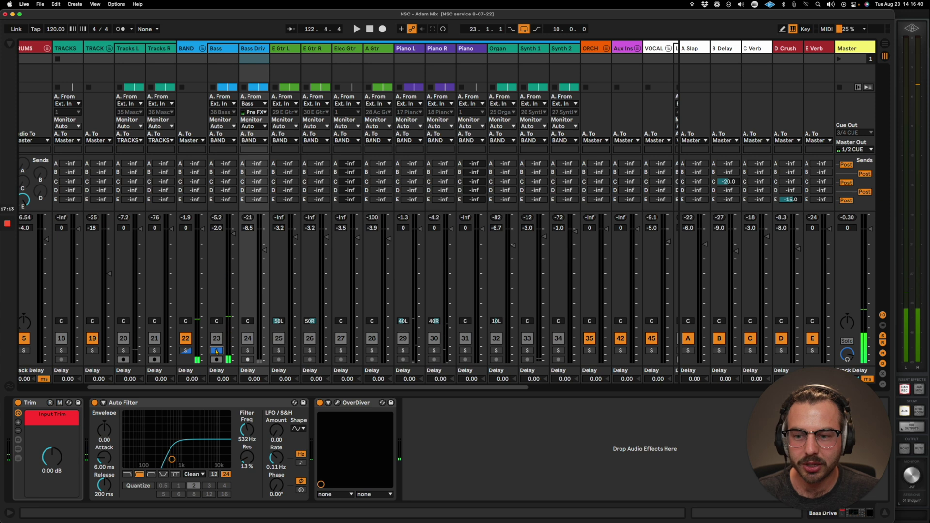
- Play the song, solo Bass Drive alongside Bass and on its own, try its fader at -1 dB, stop playback and unsolo it
{"action": "key", "text": "space"}
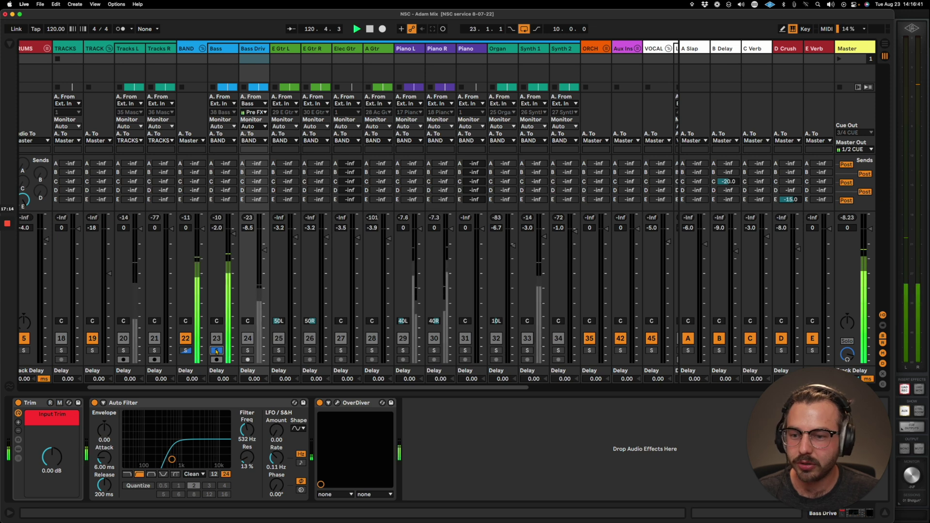
{"action": "left_click", "coordinate": [248, 350]}
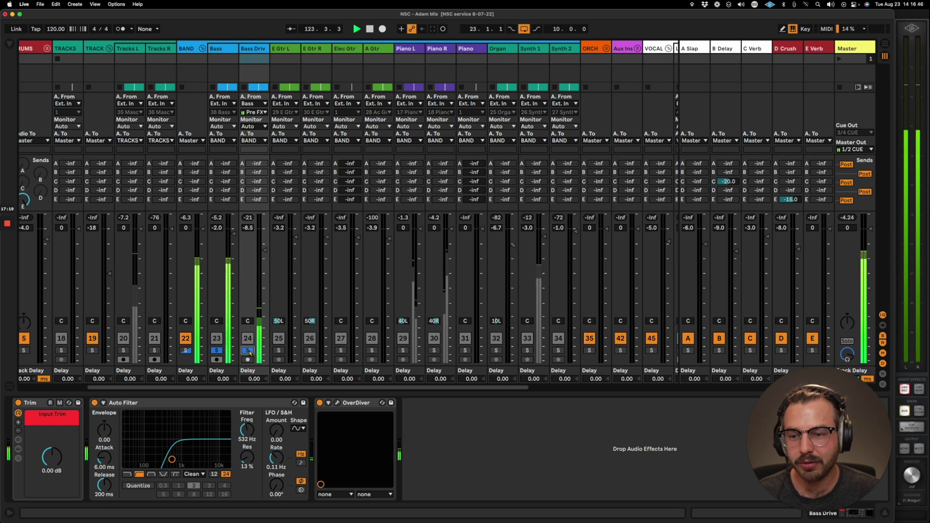
{"action": "left_click", "coordinate": [216, 350]}
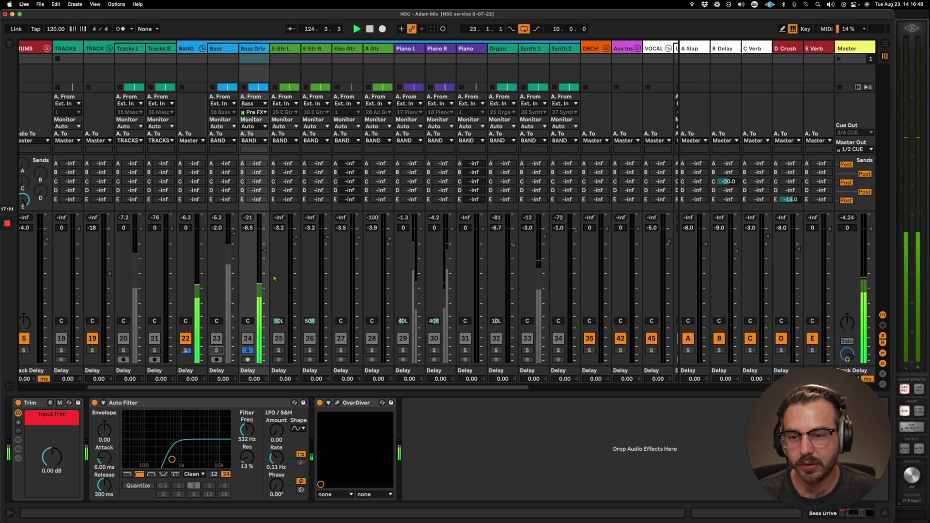
{"action": "left_click_drag", "start_coordinate": [265, 251], "coordinate": [264, 251]}
{"action": "key", "text": "space"}
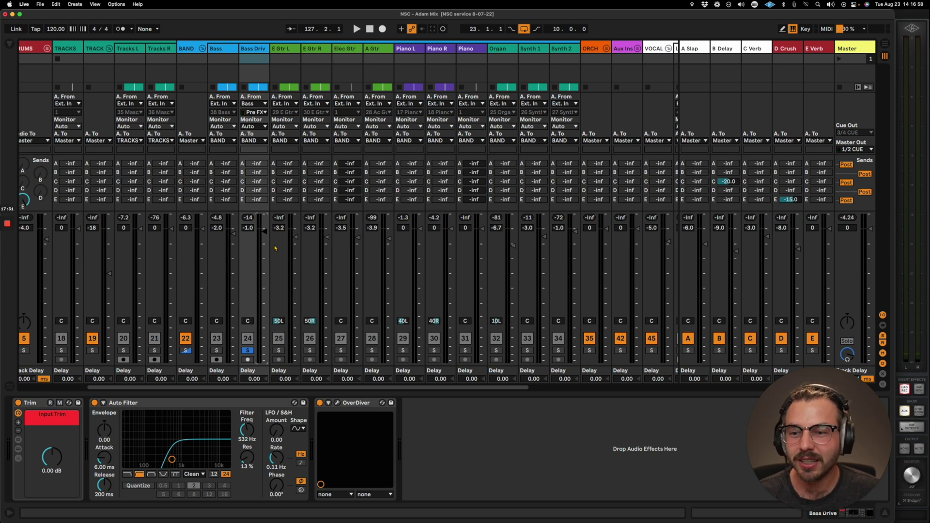
{"action": "left_click", "coordinate": [247, 351]}
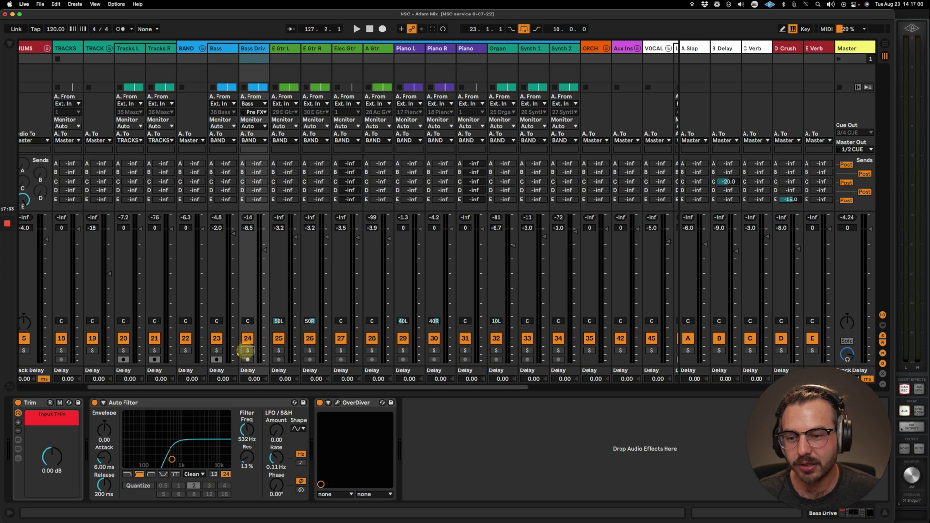
- Play the full mix, try the Bass Drive volume at -6.5 dB and compare with the track deactivated and reactivated
{"action": "key", "text": "space"}
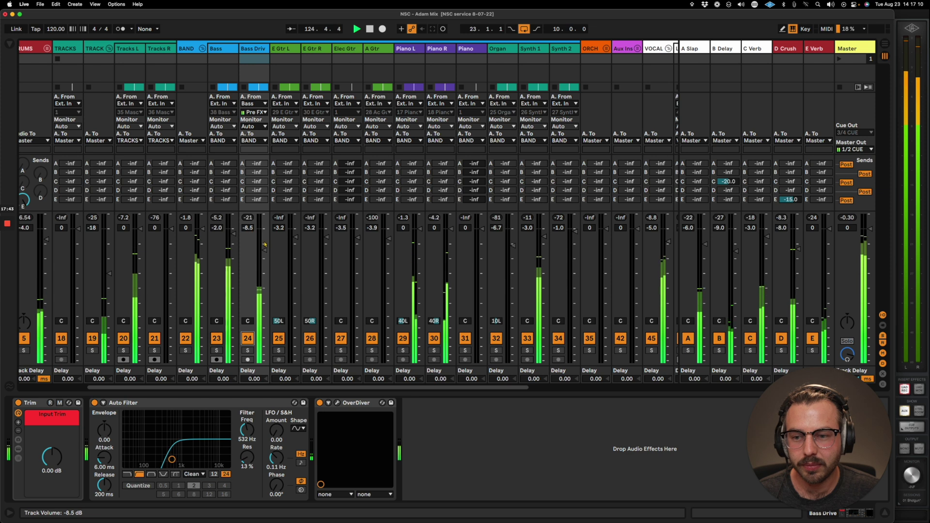
{"action": "left_click_drag", "start_coordinate": [264, 246], "coordinate": [264, 246]}
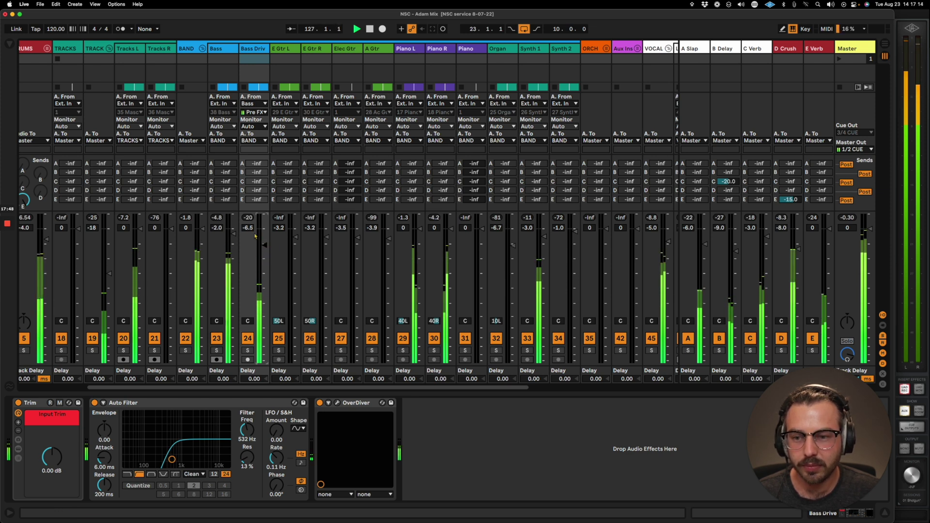
{"action": "left_click", "coordinate": [247, 338]}
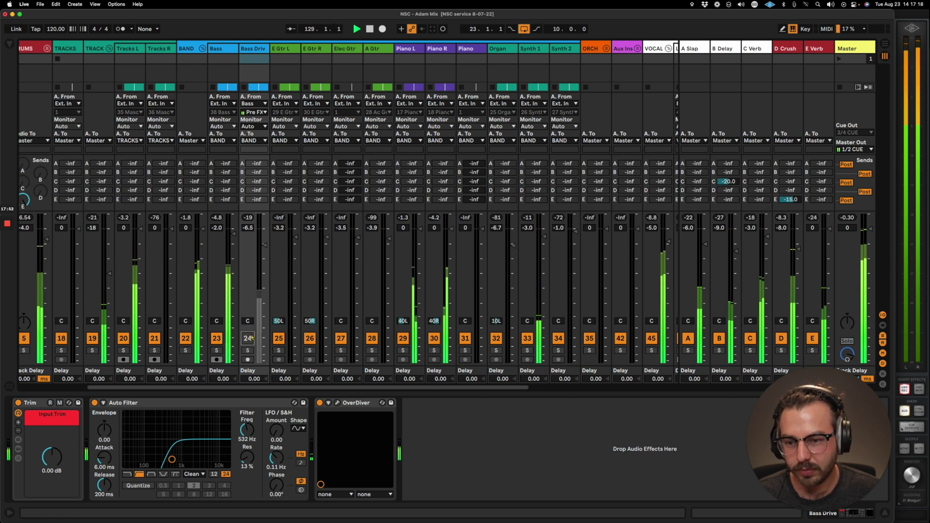
{"action": "left_click", "coordinate": [248, 338]}
- Set the Bass Drive track's volume to -8 dB
{"action": "left_click", "coordinate": [251, 228]}
{"action": "type", "text": "-8"}
{"action": "key", "text": "Return"}
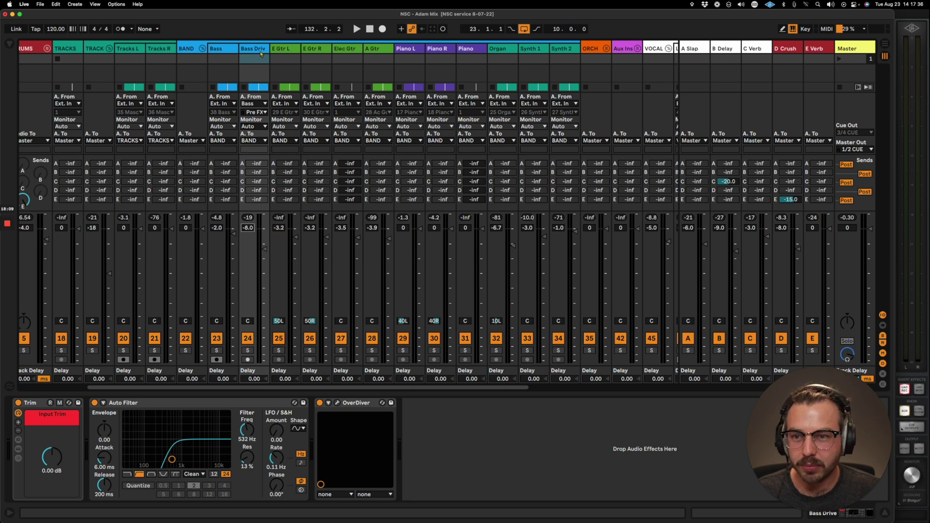
- Examine the device chains of the bass, electric guitar, piano, Organ and Synth 1 tracks, including Synth 1's 726 Hz EQ band
{"action": "left_click", "coordinate": [217, 47]}
{"action": "left_click", "coordinate": [256, 53]}
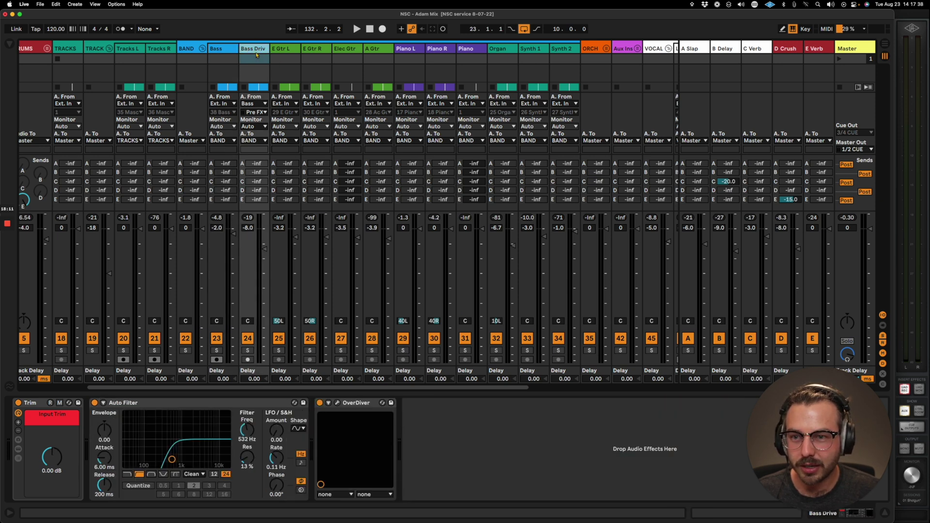
{"action": "left_click", "coordinate": [286, 50]}
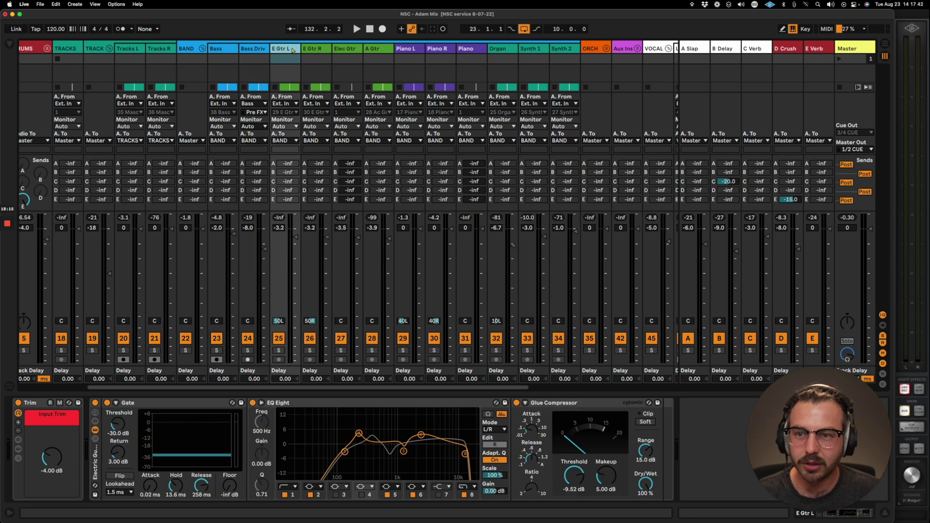
{"action": "left_click", "coordinate": [345, 50]}
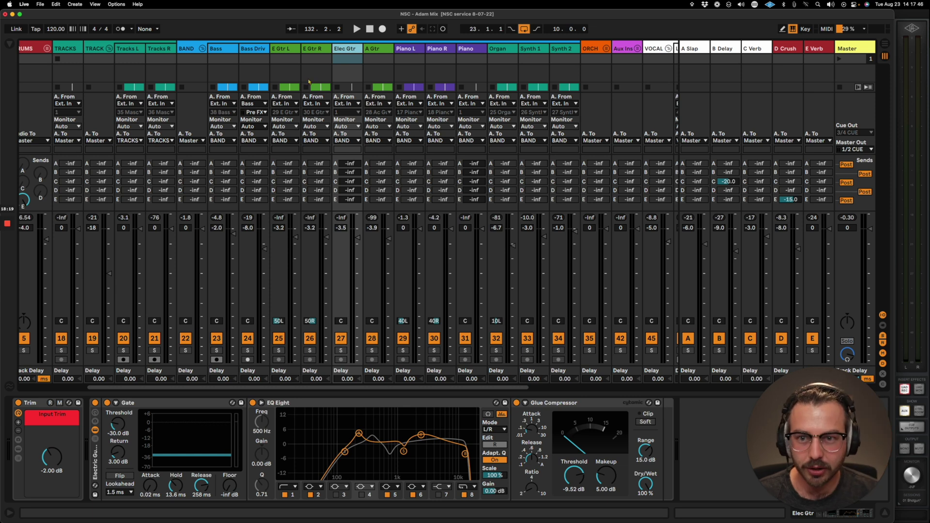
{"action": "left_click", "coordinate": [415, 48]}
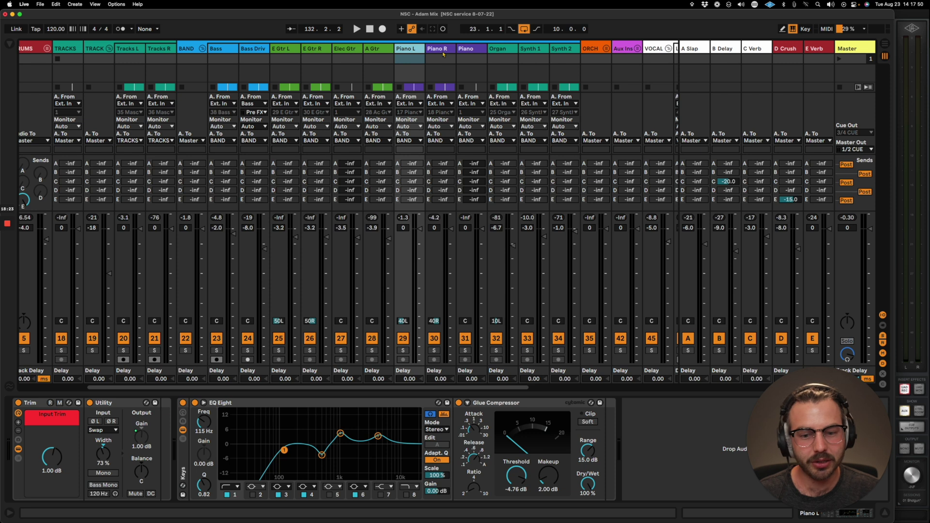
{"action": "left_click", "coordinate": [443, 53]}
{"action": "left_click", "coordinate": [468, 49]}
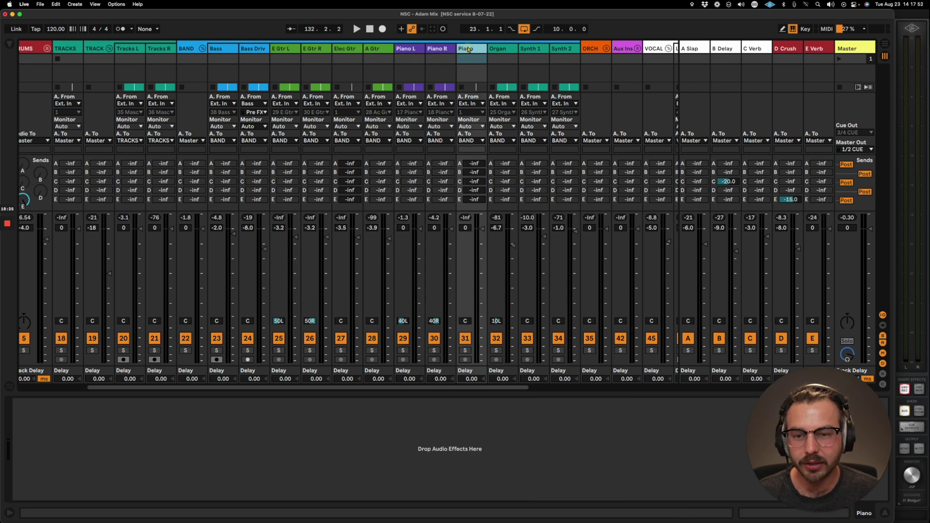
{"action": "left_click", "coordinate": [504, 51]}
{"action": "left_click", "coordinate": [535, 49]}
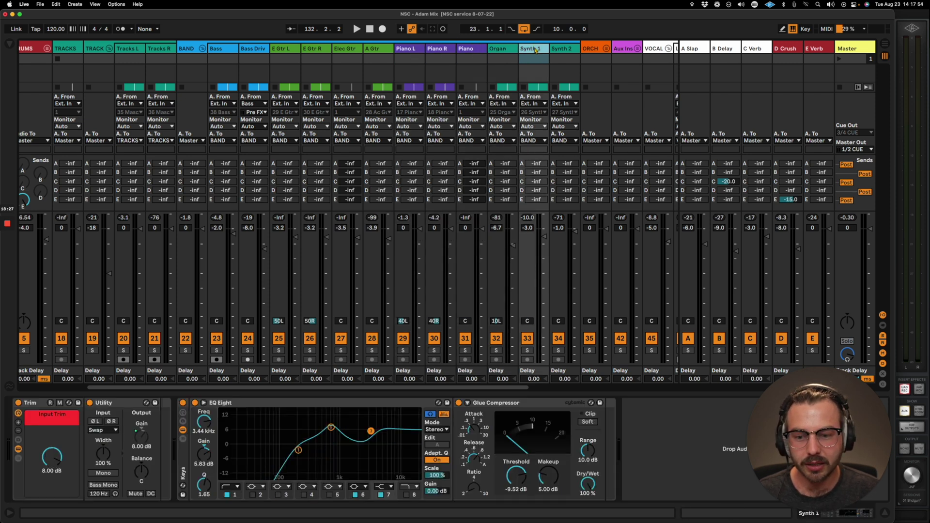
{"action": "left_click", "coordinate": [331, 427]}
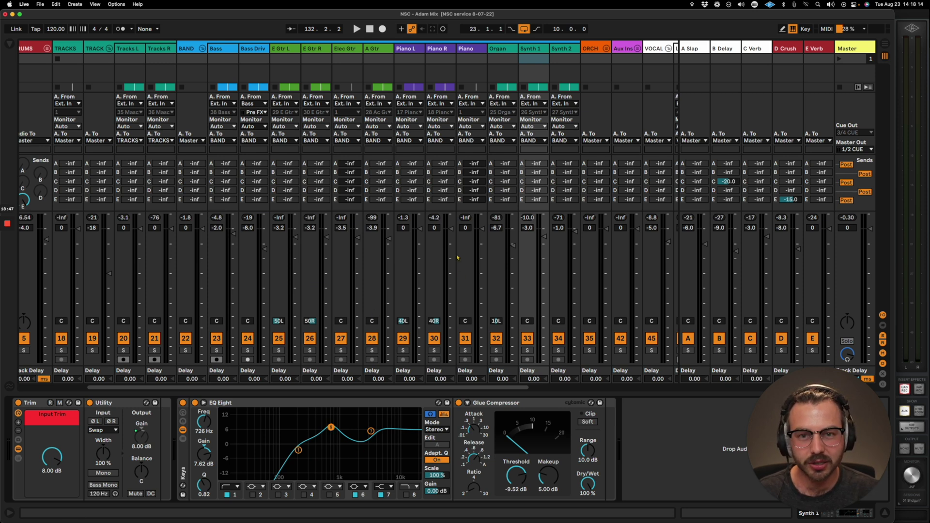
- Play the arrangement with Synth 1 soloed, compare its EQ Eight bypassed and enabled, and stop playback
{"action": "key", "text": "Tab"}
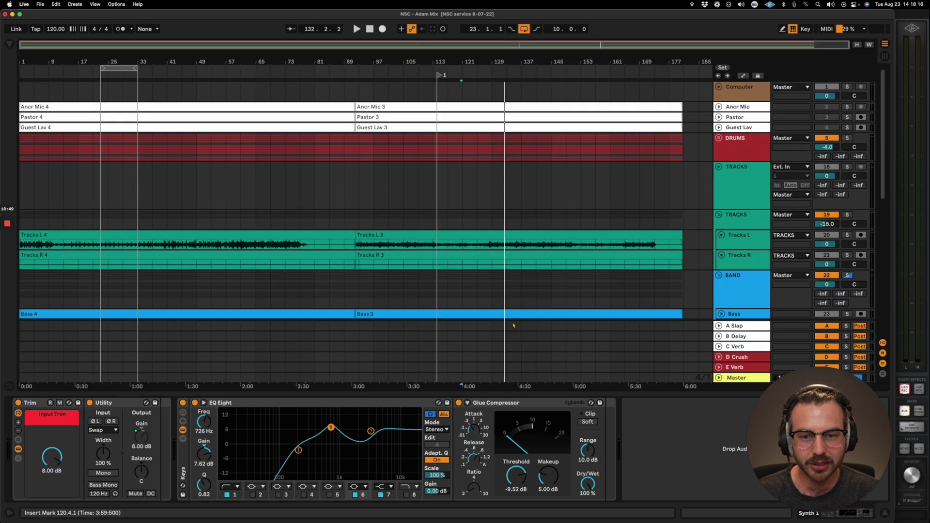
{"action": "key", "text": "space"}
{"action": "key", "text": "Tab"}
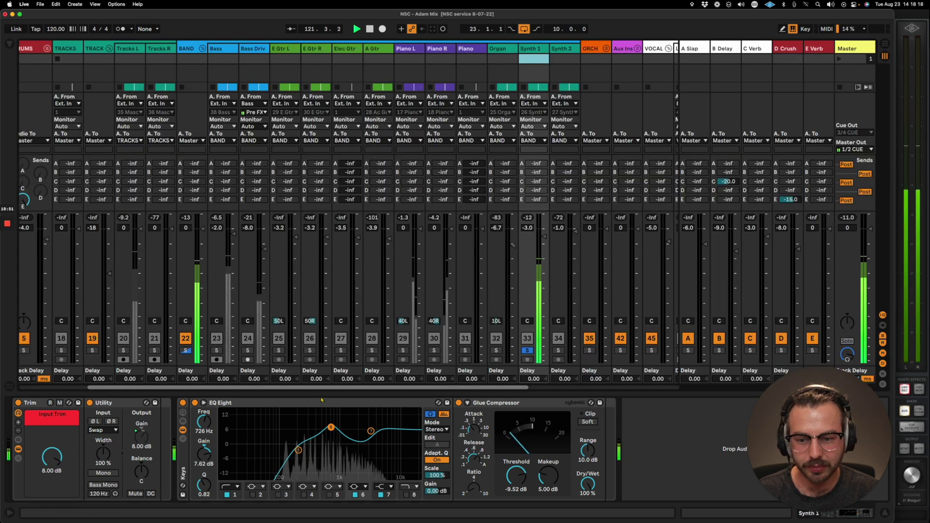
{"action": "left_click", "coordinate": [195, 402]}
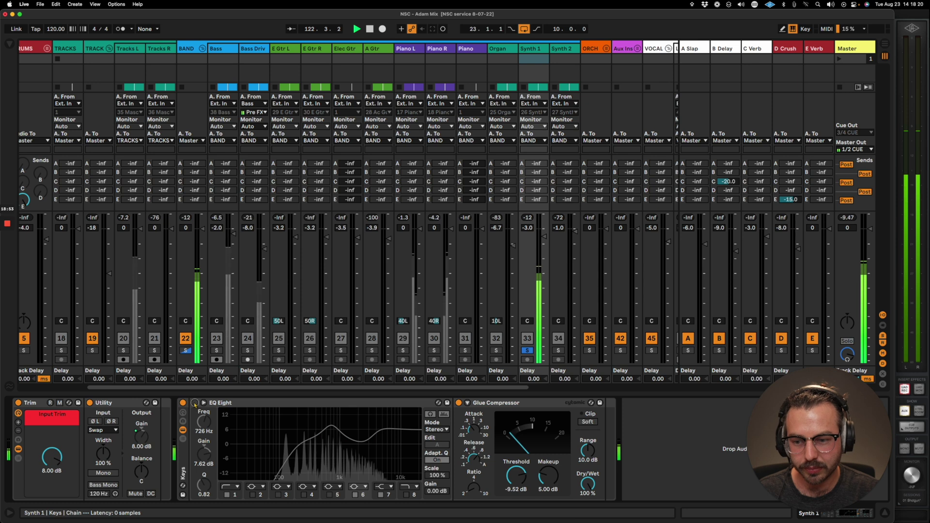
{"action": "left_click", "coordinate": [194, 402]}
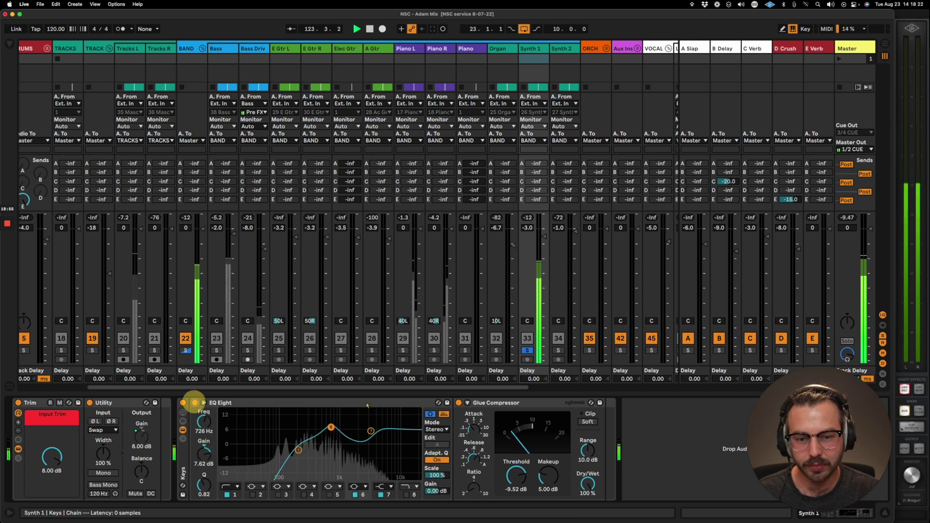
{"action": "key", "text": "space"}
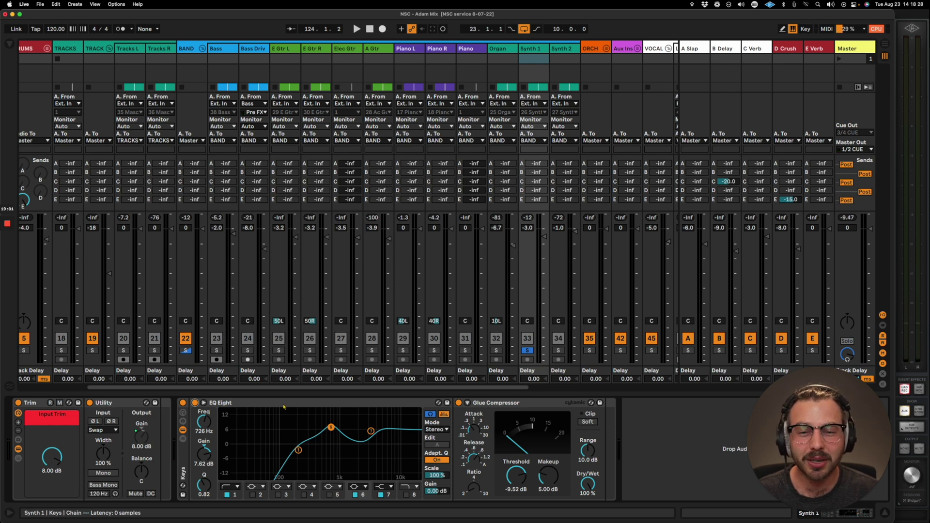
- Bypass Synth 1's EQ Eight, unsolo the track, compare the EQ on and off in the full mix, leave it enabled and stop playback
{"action": "left_click", "coordinate": [195, 402]}
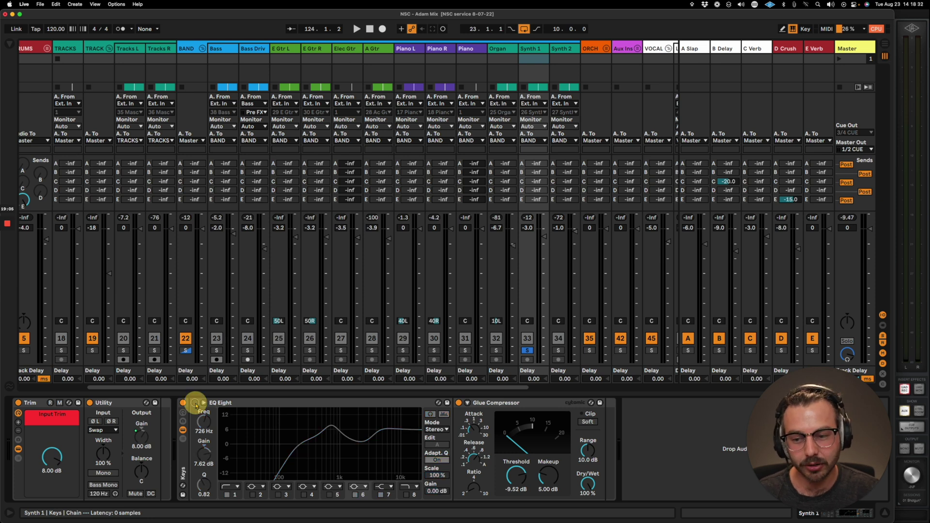
{"action": "key", "text": "Tab"}
{"action": "key", "text": "space"}
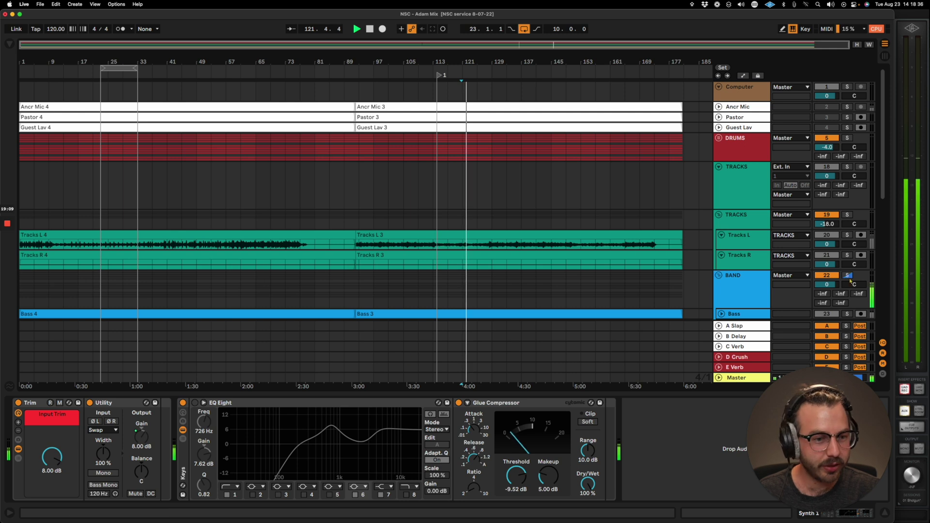
{"action": "scroll", "coordinate": [823, 242], "scroll_direction": "down", "scroll_amount": 5}
{"action": "left_click", "coordinate": [847, 225]}
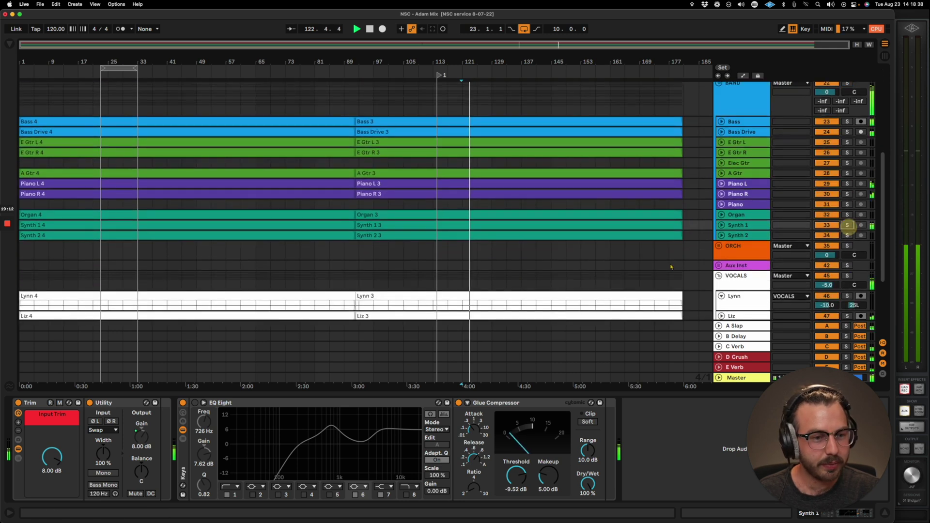
{"action": "left_click", "coordinate": [195, 403]}
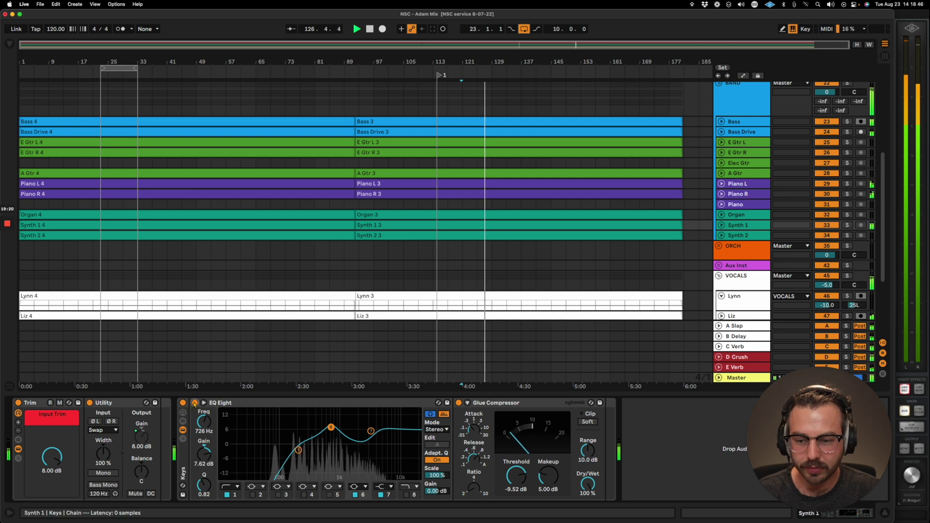
{"action": "left_click", "coordinate": [195, 402]}
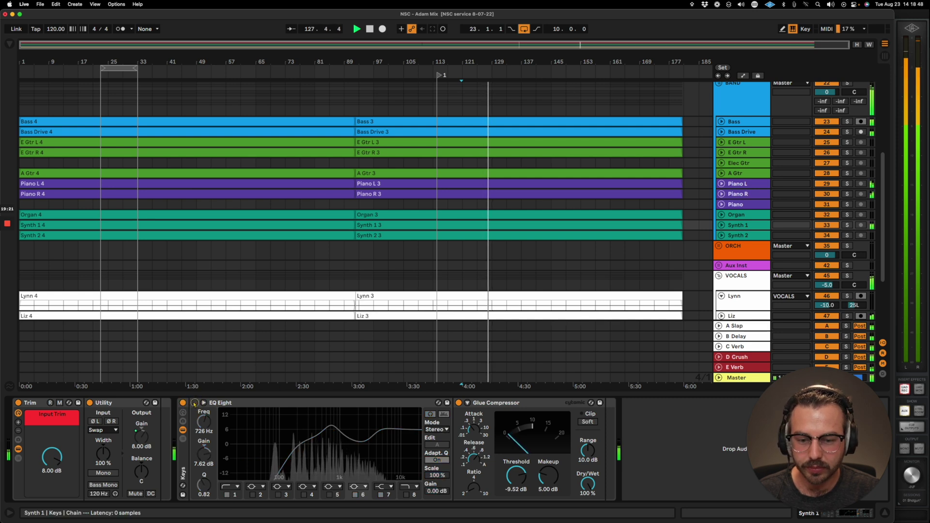
{"action": "left_click", "coordinate": [195, 402]}
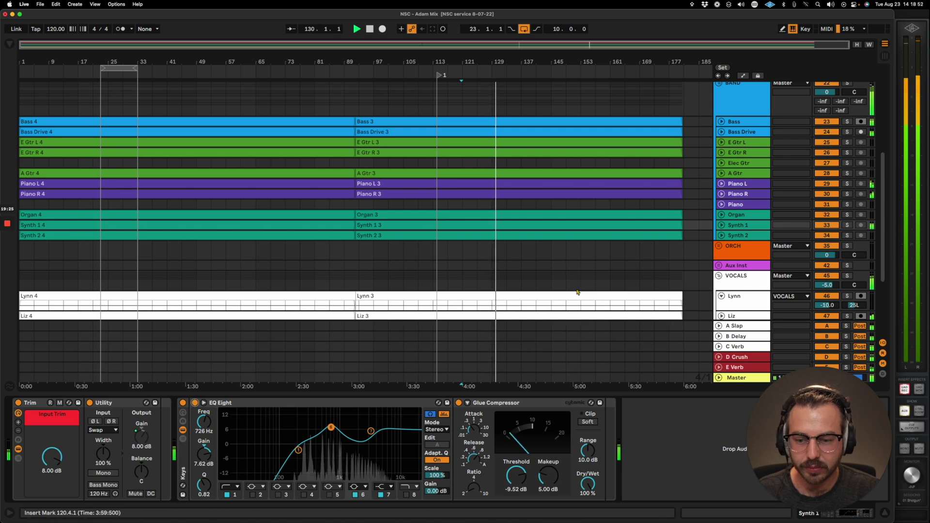
{"action": "key", "text": "space"}
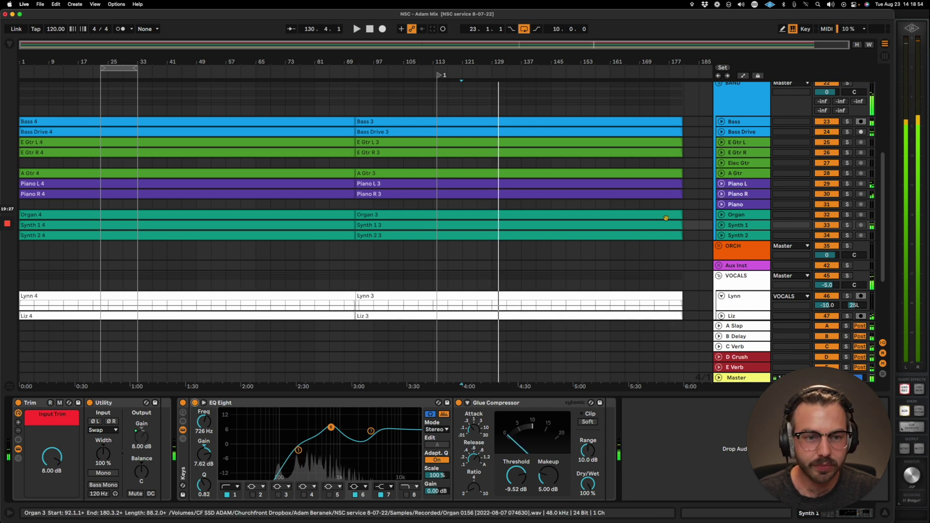
- Examine the EQ Eight and Glue Compressor on the VOCALS group and the device chains of its first three singer tracks
{"action": "scroll", "coordinate": [752, 209], "scroll_direction": "down", "scroll_amount": 2}
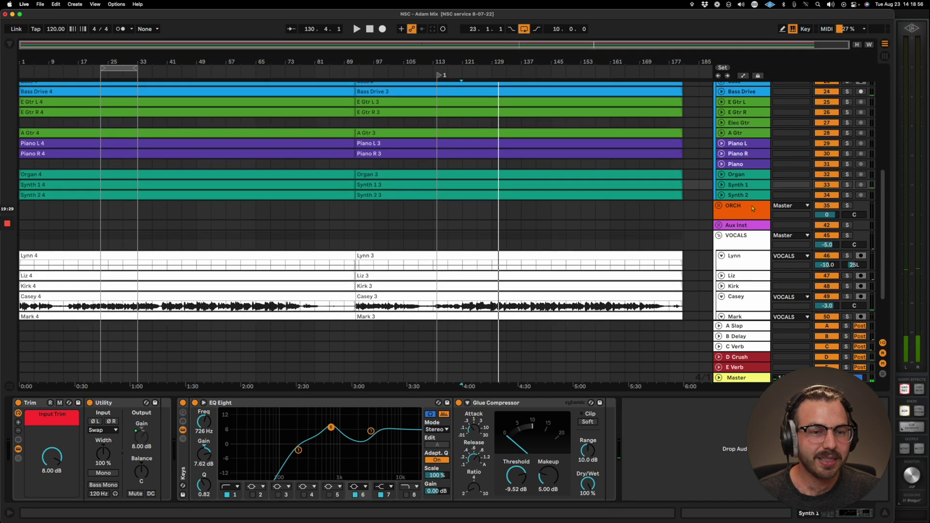
{"action": "scroll", "coordinate": [752, 209], "scroll_direction": "down", "scroll_amount": 3}
{"action": "left_click", "coordinate": [748, 185]}
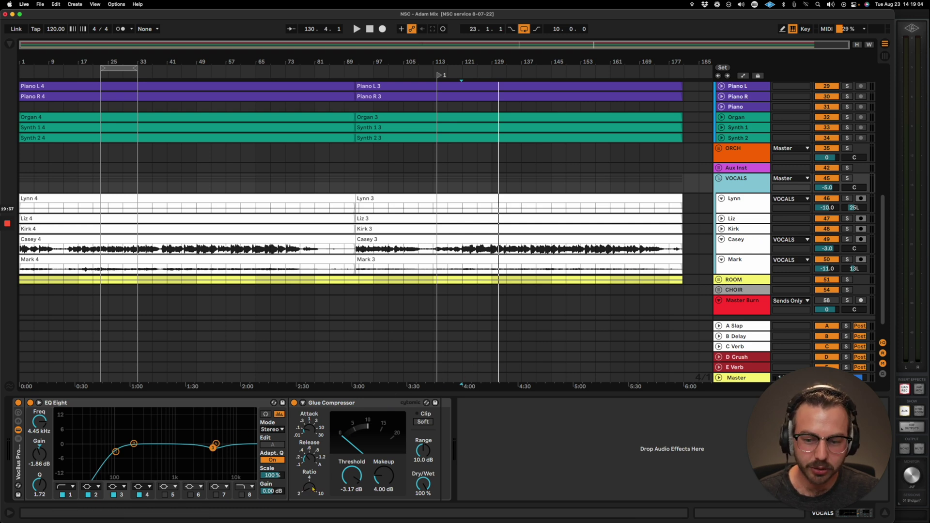
{"action": "left_click", "coordinate": [745, 209]}
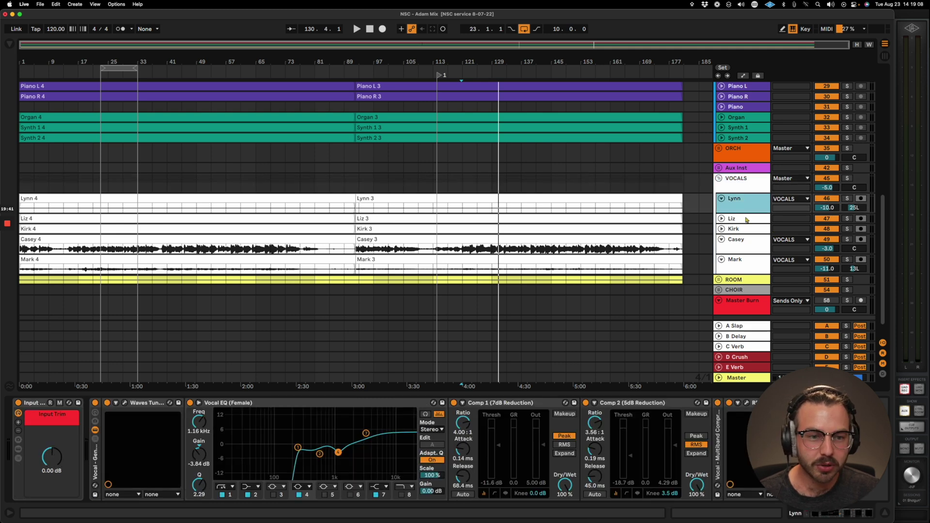
{"action": "left_click", "coordinate": [745, 219]}
{"action": "left_click", "coordinate": [749, 230]}
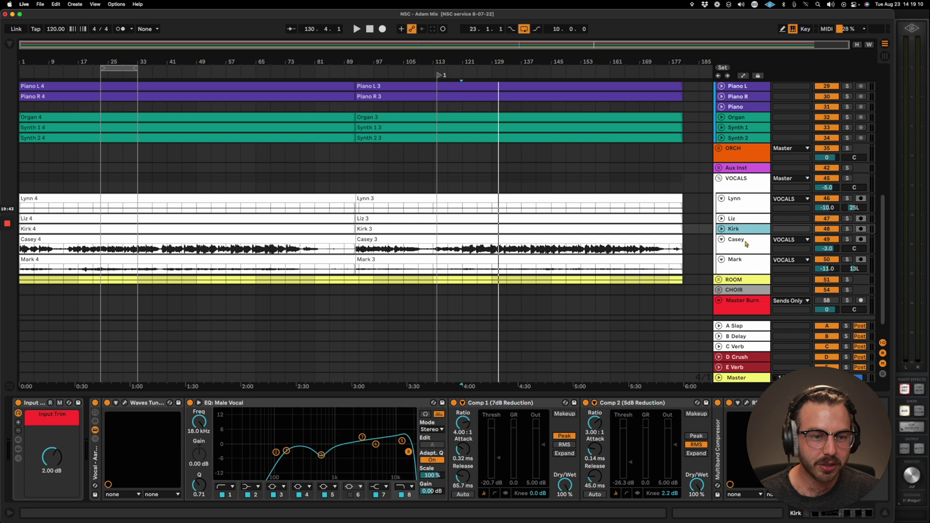
- Examine the fourth singer's vocal chain, opening and closing the Waves Tune Real-Time plug-in window
{"action": "left_click", "coordinate": [746, 243]}
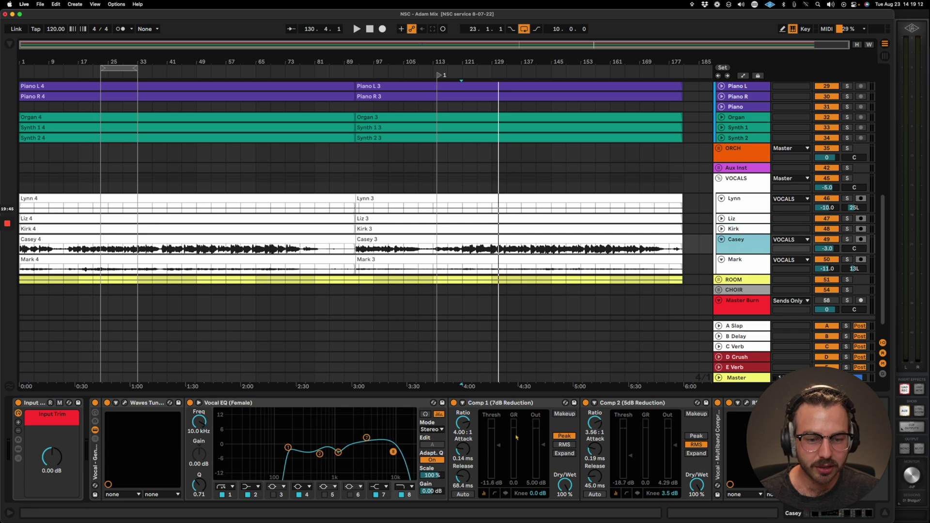
{"action": "left_click", "coordinate": [125, 402]}
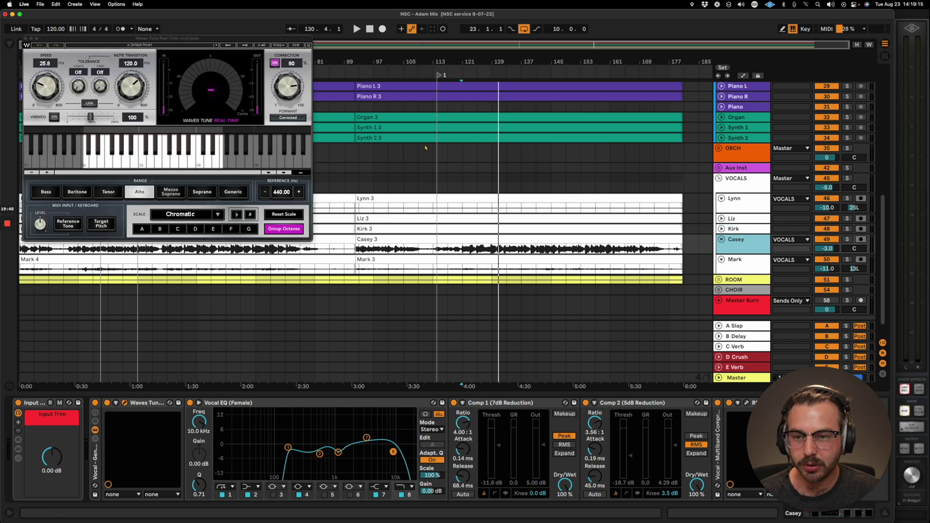
{"action": "left_click", "coordinate": [25, 39]}
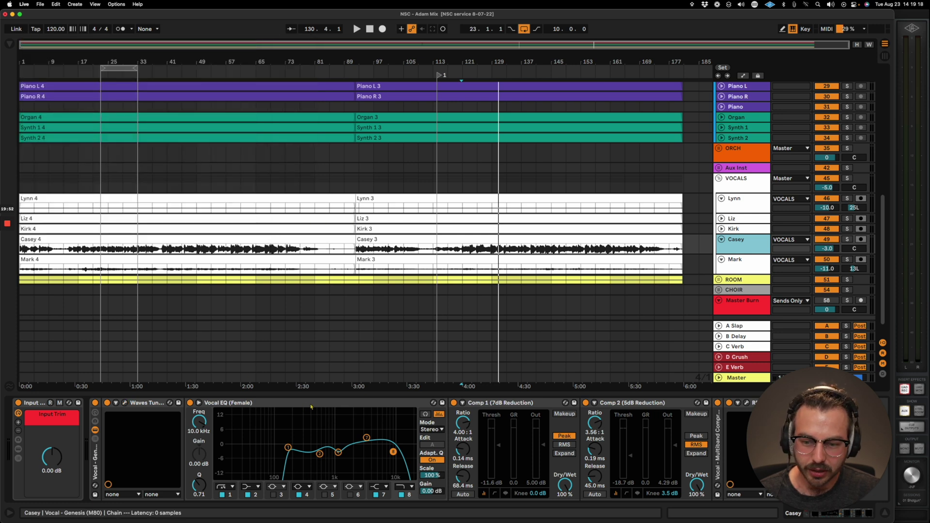
- Examine the Vocal EQ (Female) on singer track 49, selecting its high boost band 7
{"action": "left_click", "coordinate": [330, 403]}
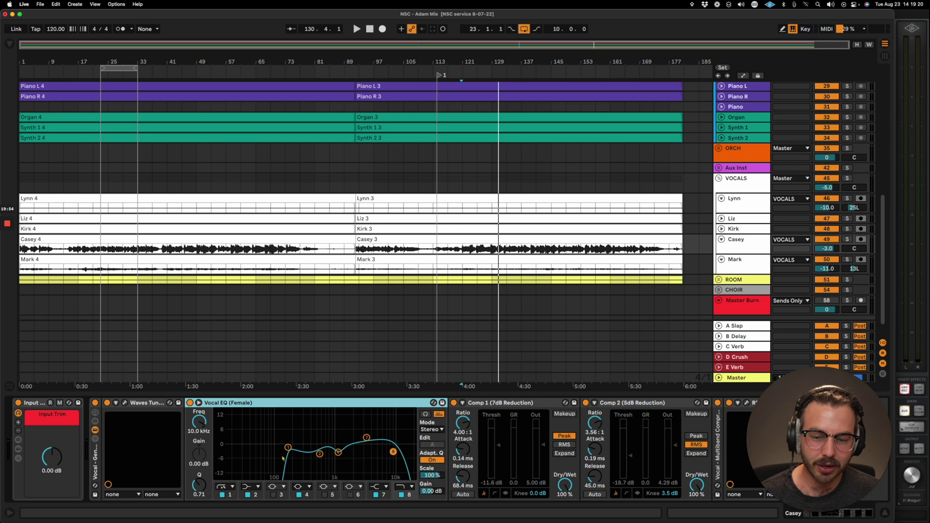
{"action": "left_click", "coordinate": [366, 438]}
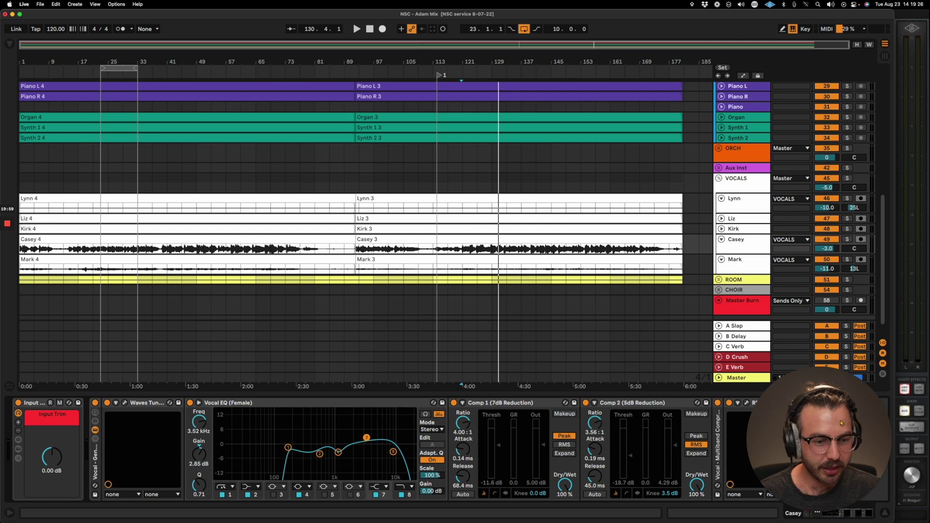
{"action": "left_click_drag", "start_coordinate": [841, 423], "coordinate": [838, 289]}
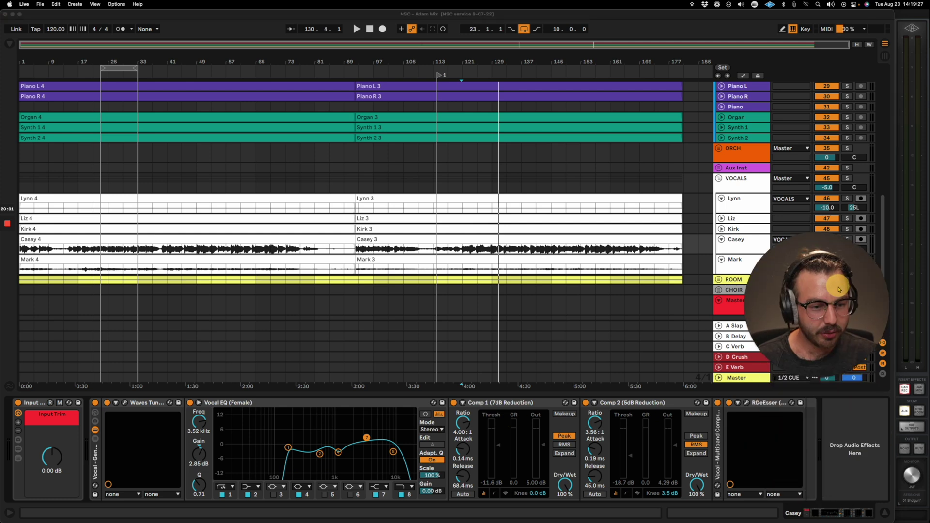
- Examine the RDeEsser plug-in window on singer track 49, close it and collapse the device
{"action": "left_click", "coordinate": [746, 403]}
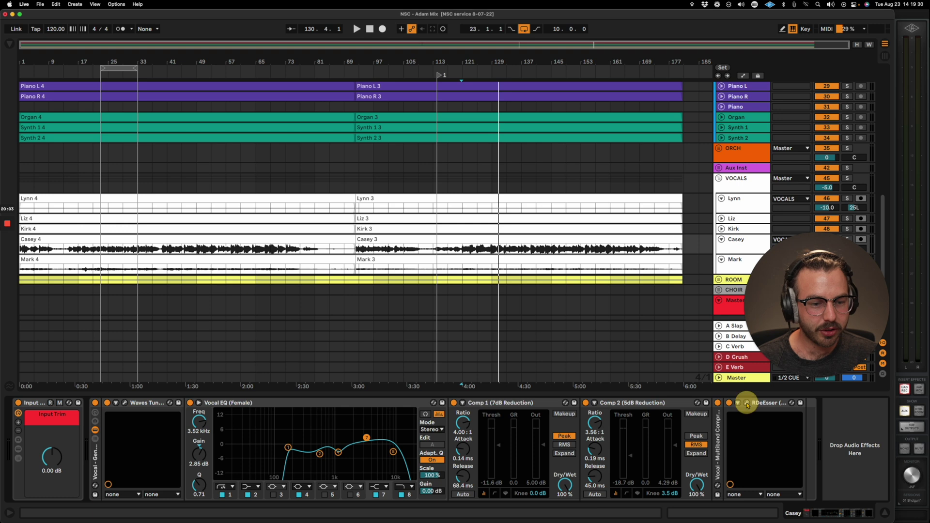
{"action": "left_click", "coordinate": [746, 403]}
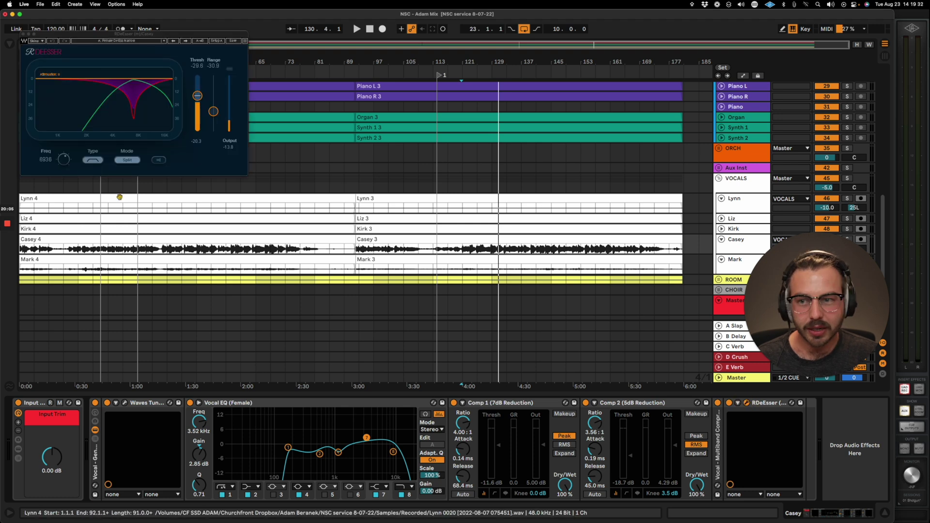
{"action": "left_click_drag", "start_coordinate": [152, 35], "coordinate": [347, 77]}
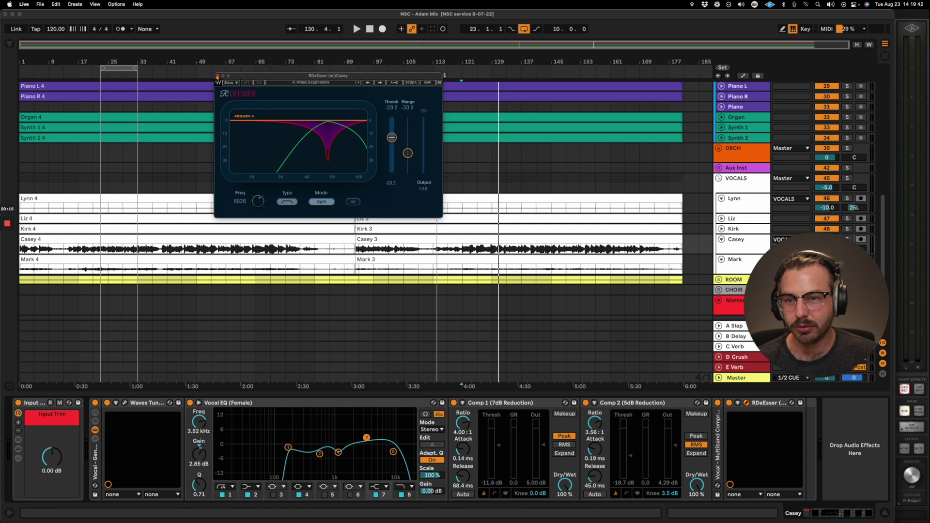
{"action": "left_click", "coordinate": [217, 76]}
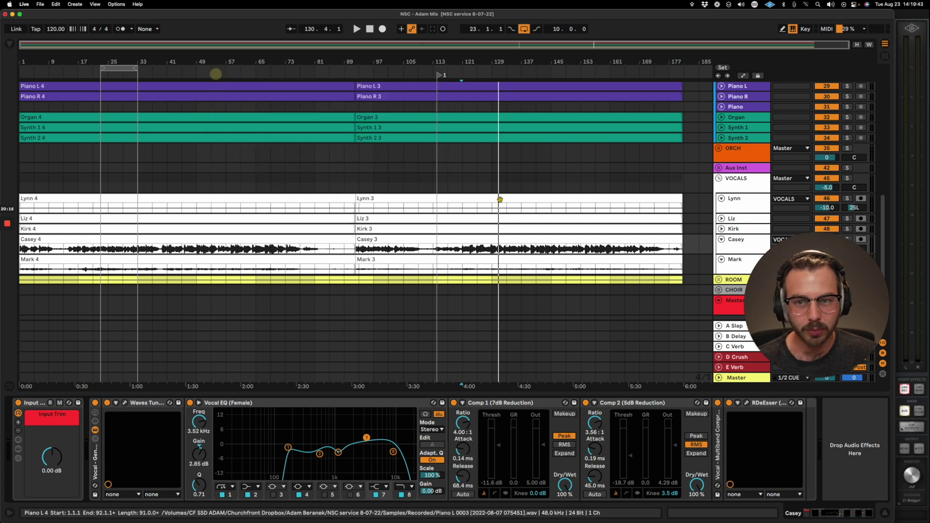
{"action": "left_click", "coordinate": [737, 402]}
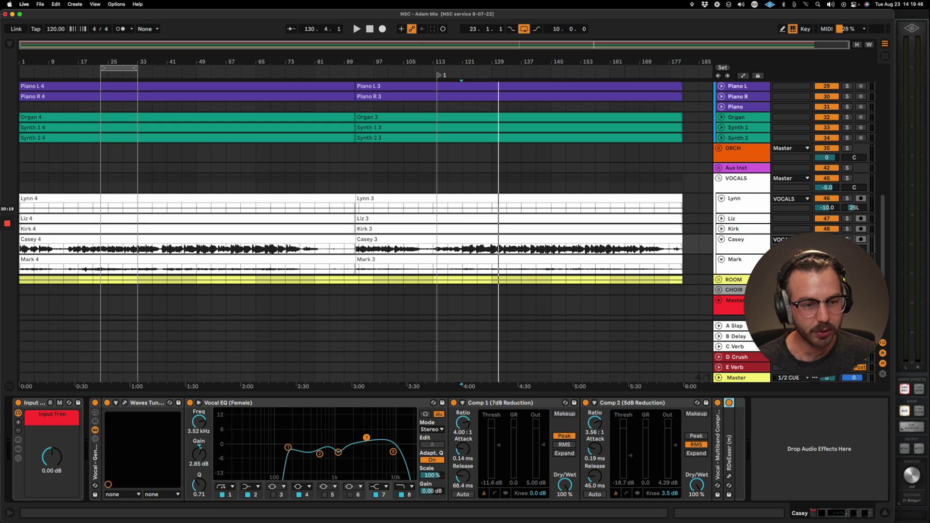
- Play the mix from bar 125, compare the vocal rack on singer track 49 bypassed and enabled, and stop playback
{"action": "scroll", "coordinate": [756, 186], "scroll_direction": "down", "scroll_amount": 2}
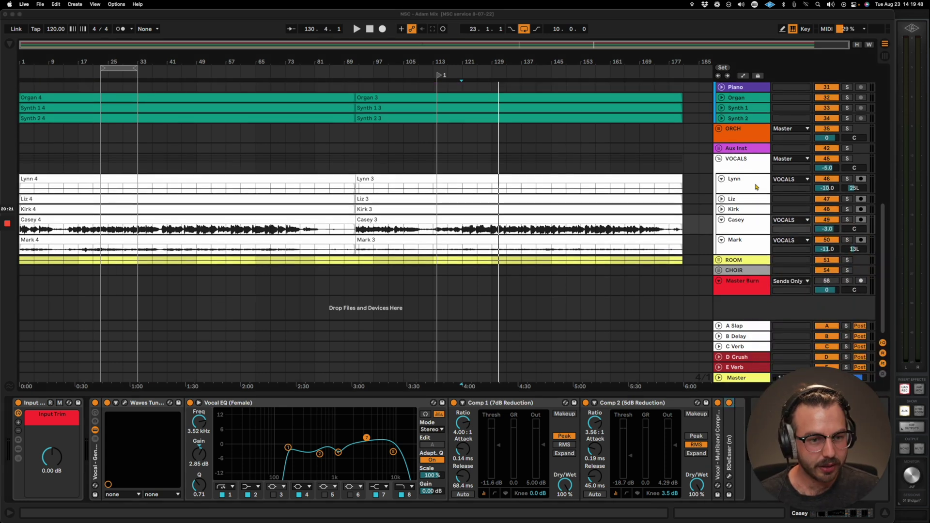
{"action": "left_click", "coordinate": [477, 231]}
{"action": "key", "text": "space"}
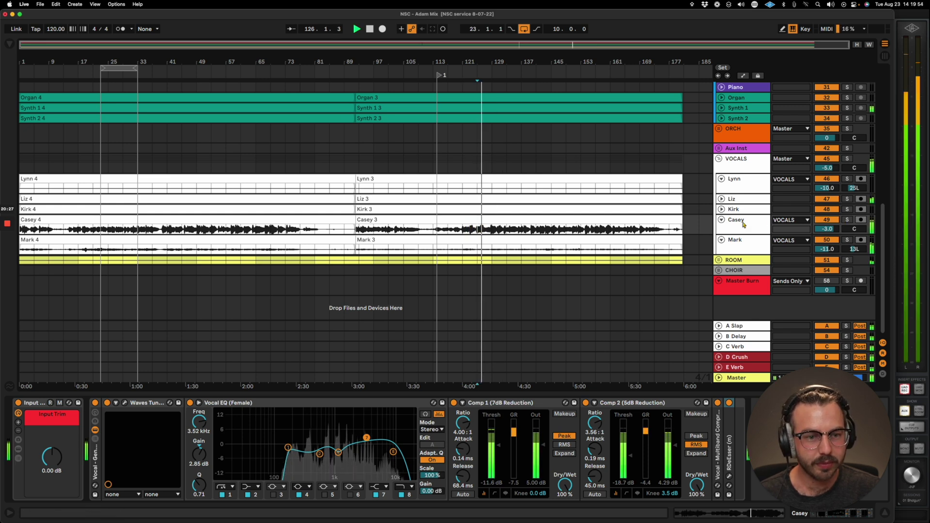
{"action": "left_click", "coordinate": [842, 221]}
{"action": "left_click", "coordinate": [94, 404]}
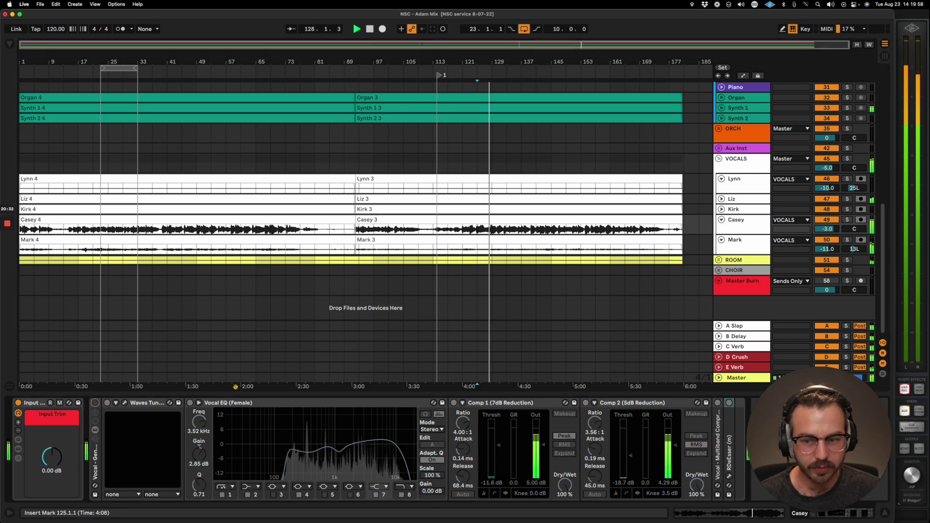
{"action": "left_click", "coordinate": [95, 403]}
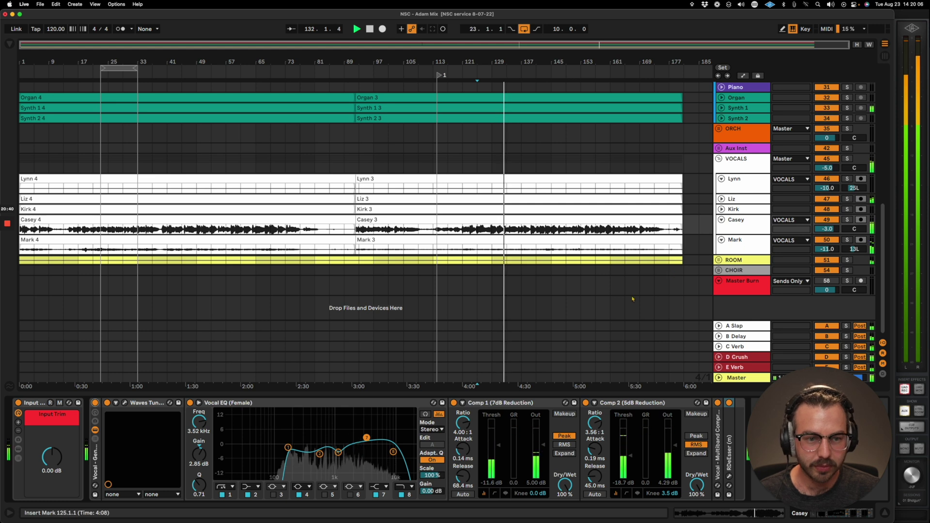
{"action": "key", "text": "space"}
- Repeat the bypass comparison of track 49's vocal rack while playing from bar 129, leaving the rack enabled
{"action": "left_click", "coordinate": [740, 227]}
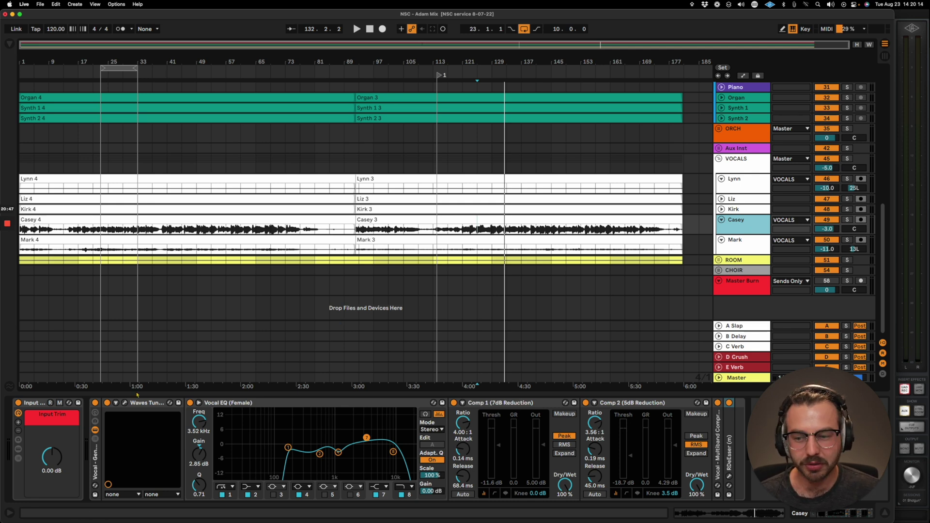
{"action": "left_click", "coordinate": [95, 403]}
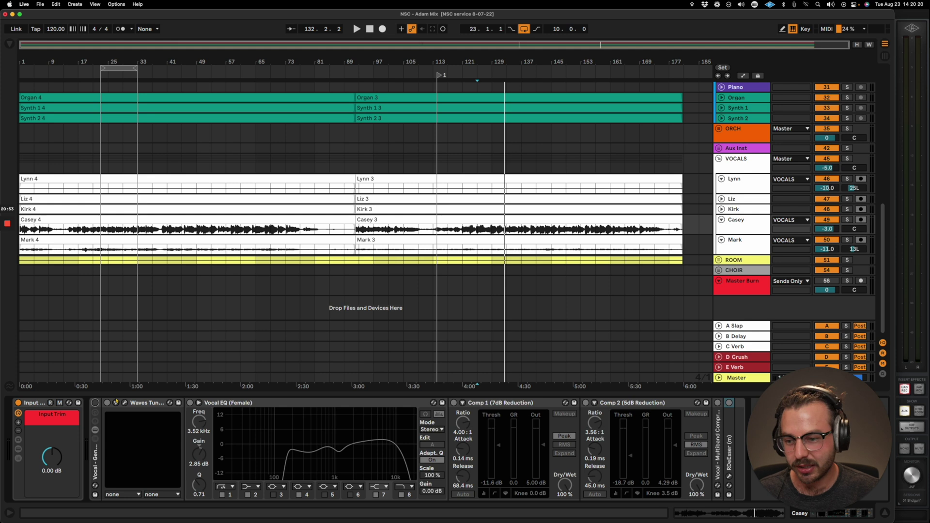
{"action": "key", "text": "super+z"}
{"action": "left_click", "coordinate": [486, 220]}
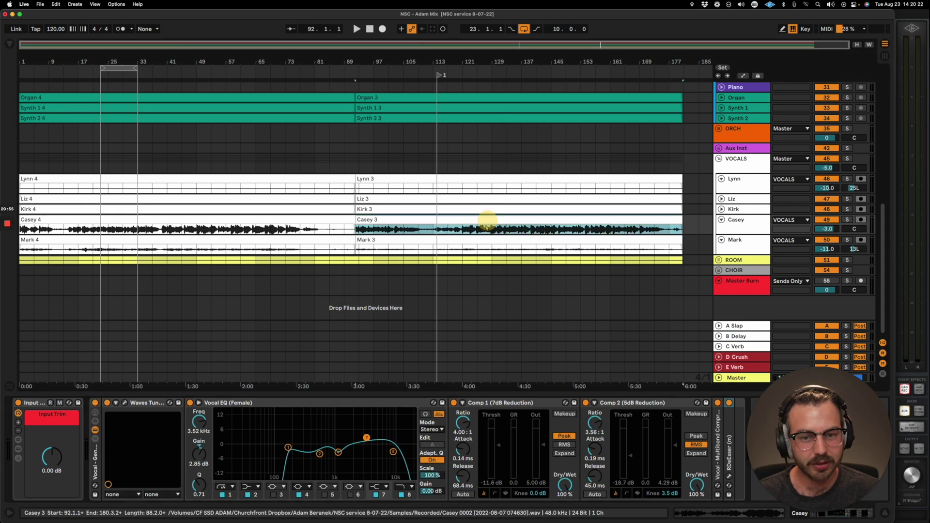
{"action": "key", "text": "space"}
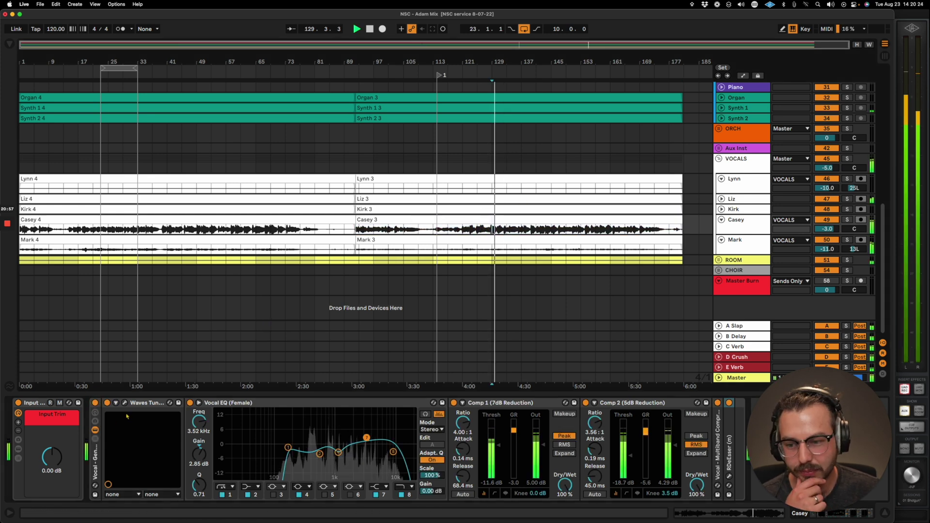
{"action": "left_click", "coordinate": [94, 402]}
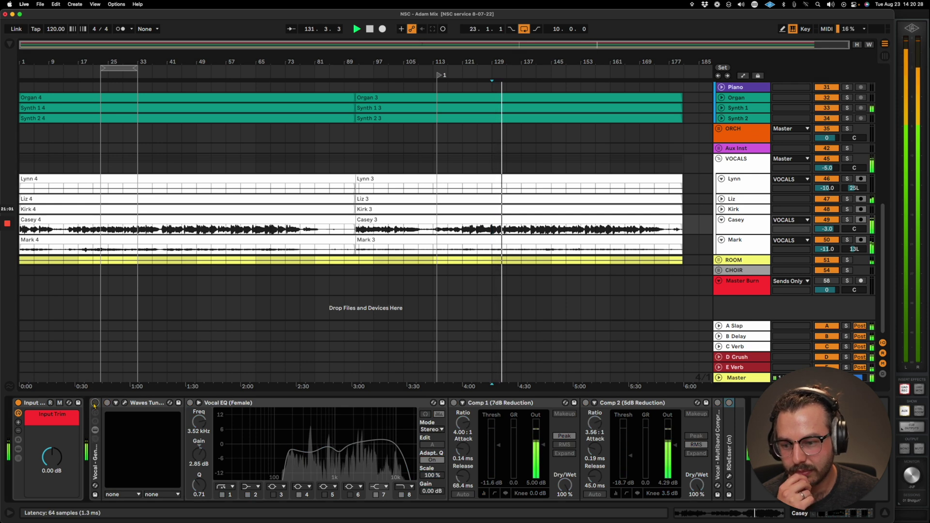
{"action": "left_click", "coordinate": [95, 402]}
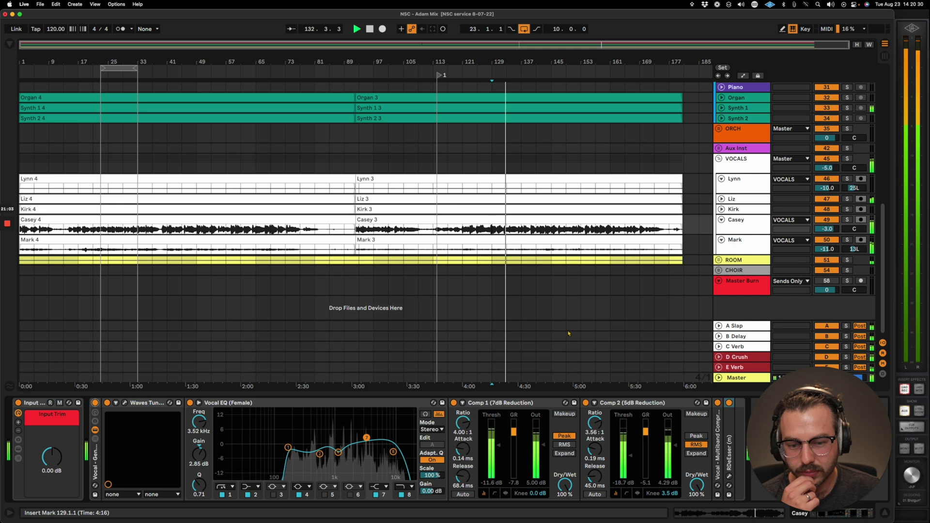
- Set the volume of singer track 49 to -2 dB in the Session View mixer and stop playback
{"action": "key", "text": "Tab"}
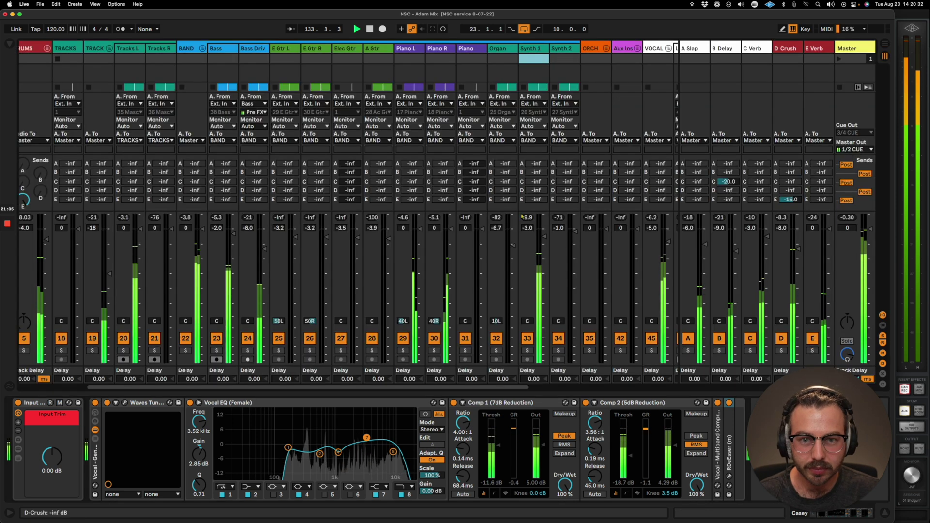
{"action": "scroll", "coordinate": [603, 344], "scroll_direction": "right", "scroll_amount": 5}
{"action": "left_click_drag", "start_coordinate": [483, 228], "coordinate": [481, 225]}
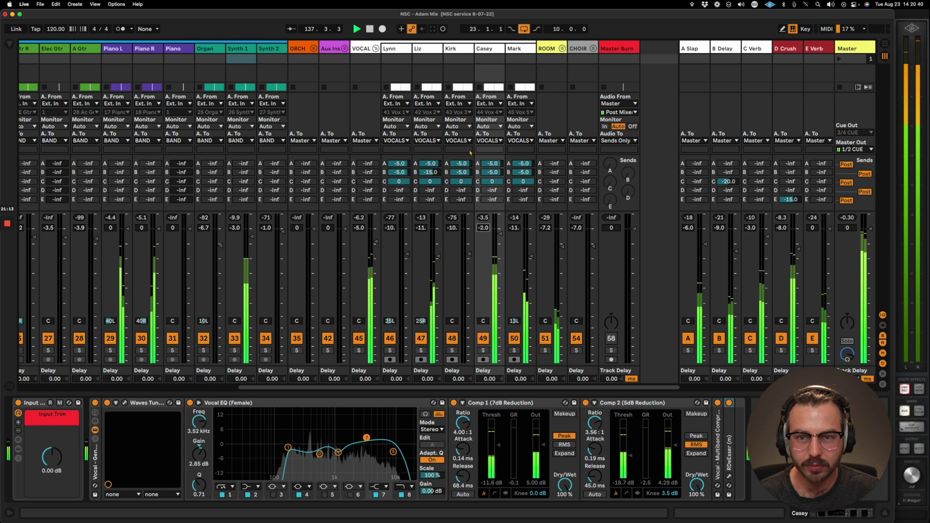
{"action": "key", "text": "space"}
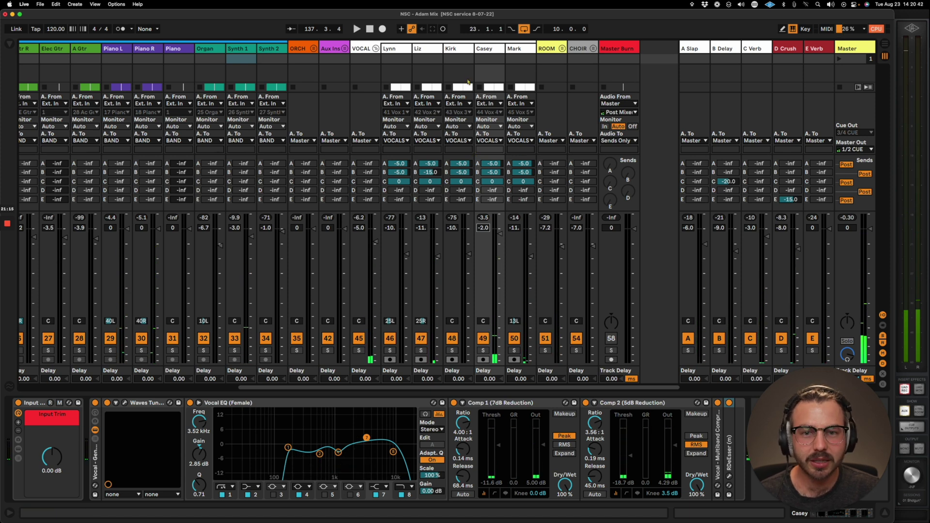
- Point out the background singer tracks 47 and 50, restart the arrangement from bar 129 and return to the mixer
{"action": "left_click", "coordinate": [424, 48]}
{"action": "left_click", "coordinate": [514, 50]}
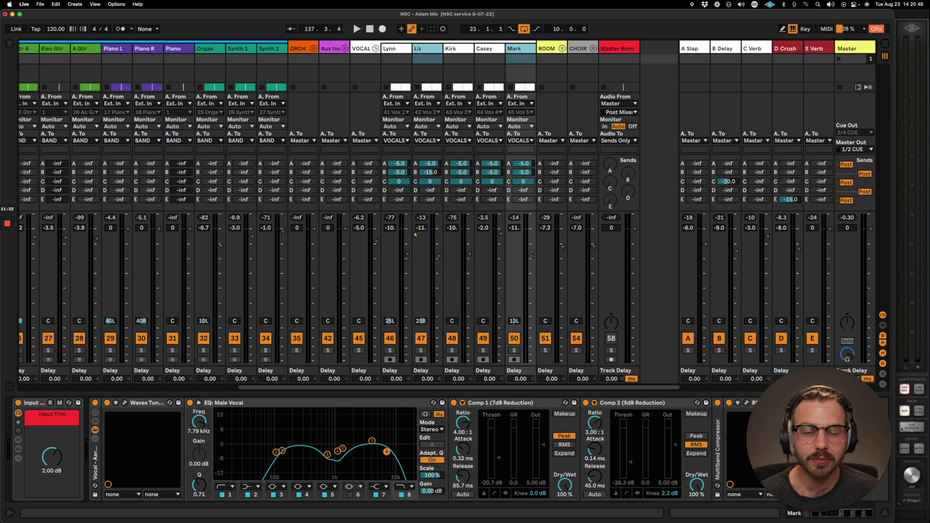
{"action": "left_click", "coordinate": [515, 50]}
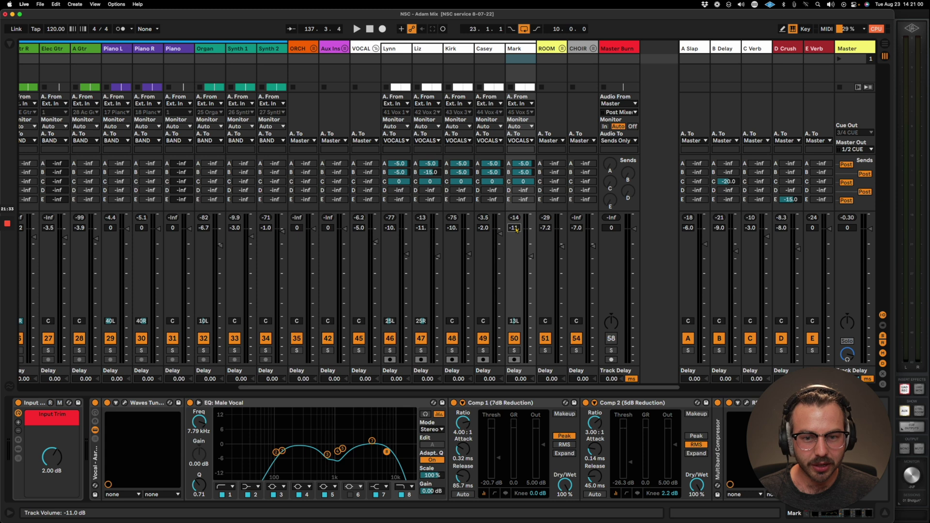
{"action": "key", "text": "Tab"}
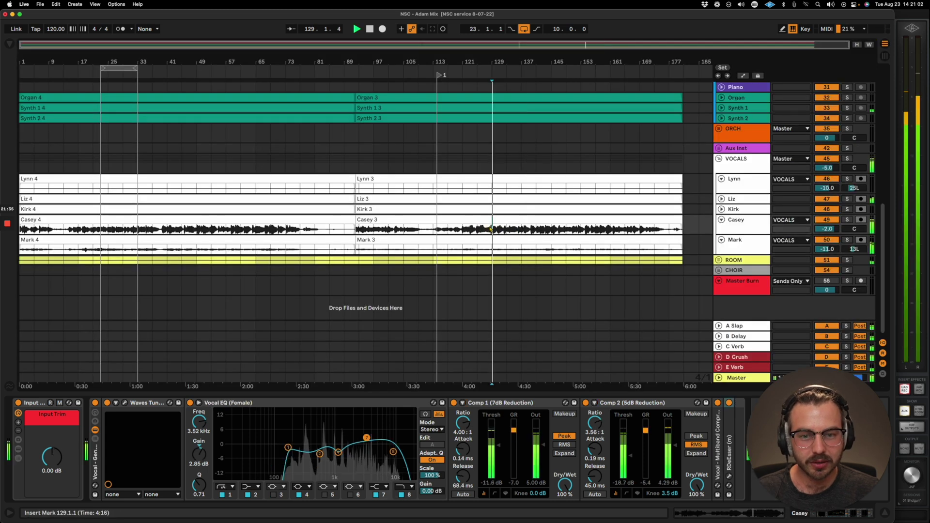
{"action": "key", "text": "super+Tab"}
{"action": "key", "text": "super+Tab"}
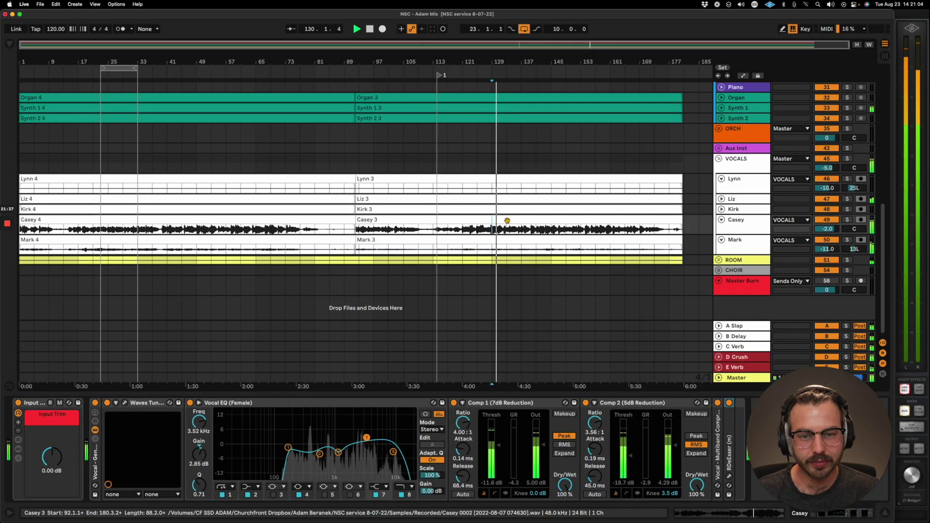
{"action": "key", "text": "Tab"}
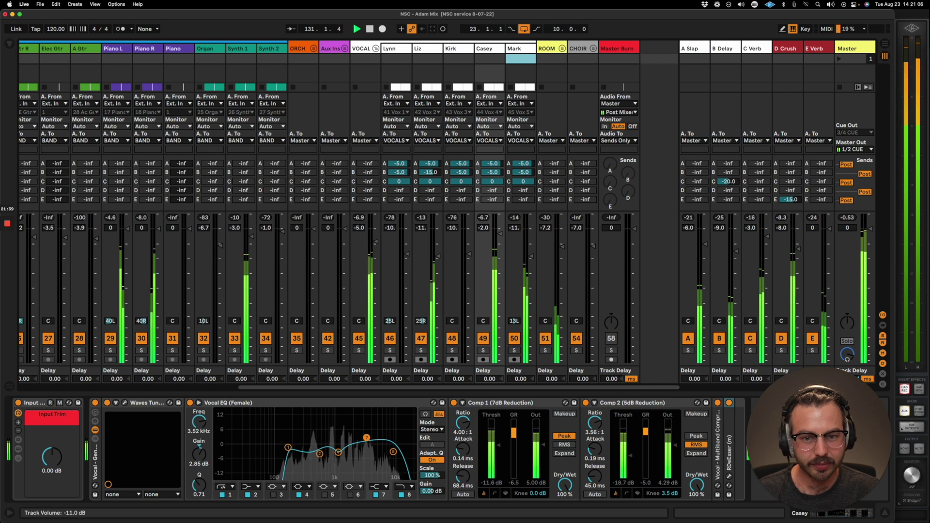
- Set the volumes of background singer tracks 50 and 47 to -5 dB during playback
{"action": "left_click", "coordinate": [514, 227]}
{"action": "type", "text": "-5"}
{"action": "key", "text": "Return"}
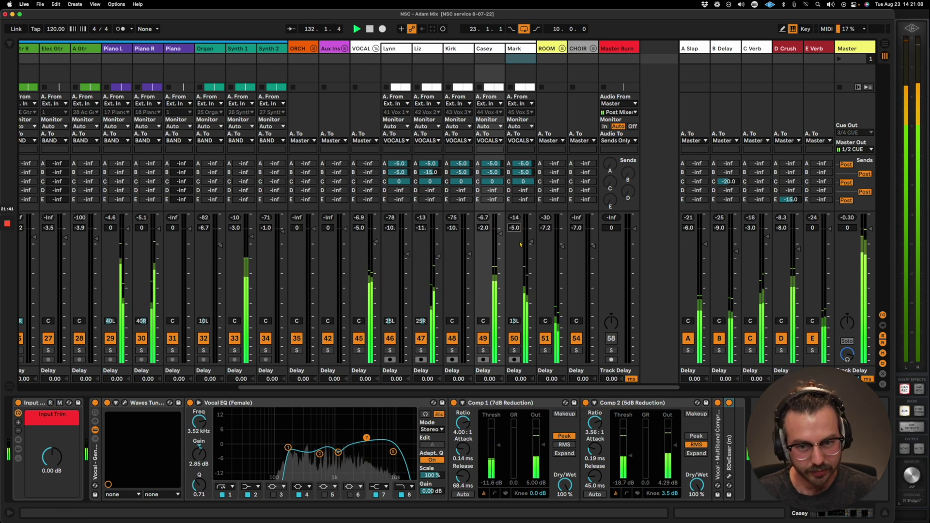
{"action": "left_click", "coordinate": [421, 227]}
{"action": "type", "text": "-5"}
{"action": "key", "text": "Return"}
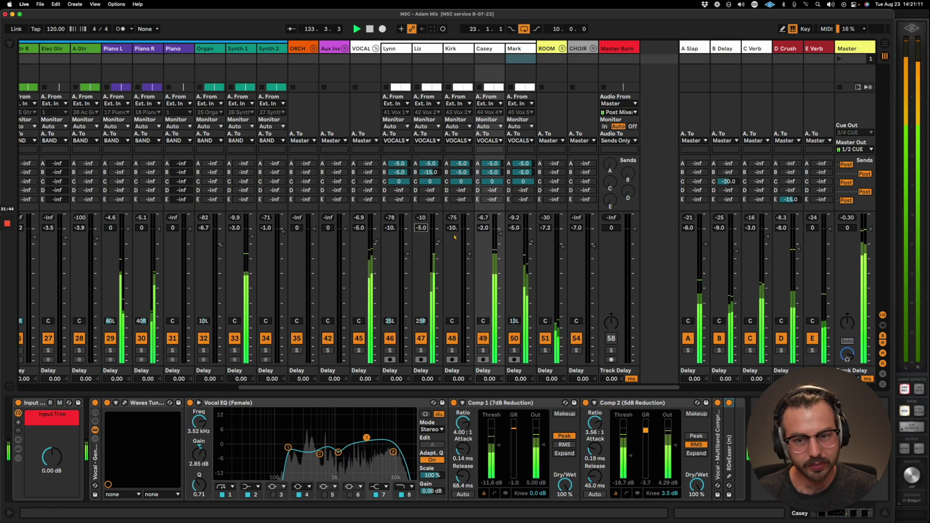
- Set both background singer tracks 47 and 50 to -11 dB together and stop playback
{"action": "left_click", "coordinate": [429, 54]}
{"action": "left_click", "coordinate": [517, 49]}
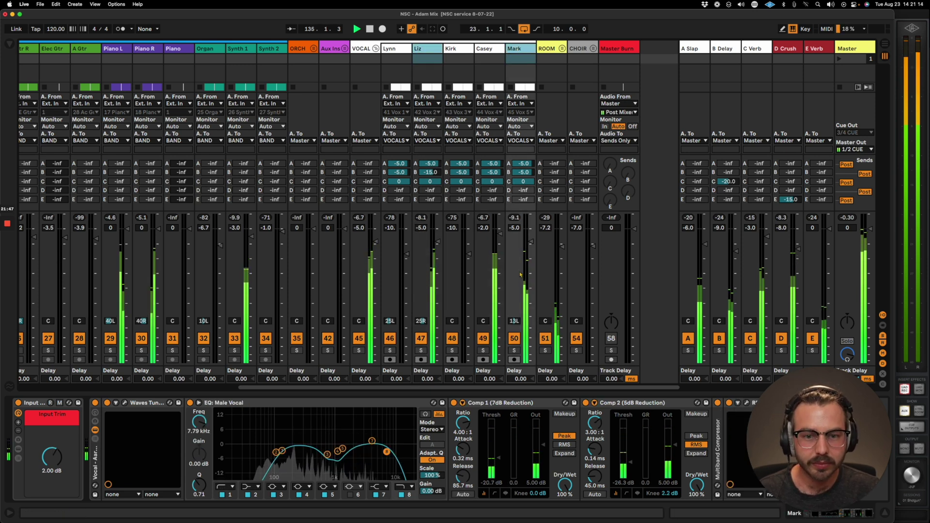
{"action": "left_click", "coordinate": [514, 228]}
{"action": "type", "text": "-1"}
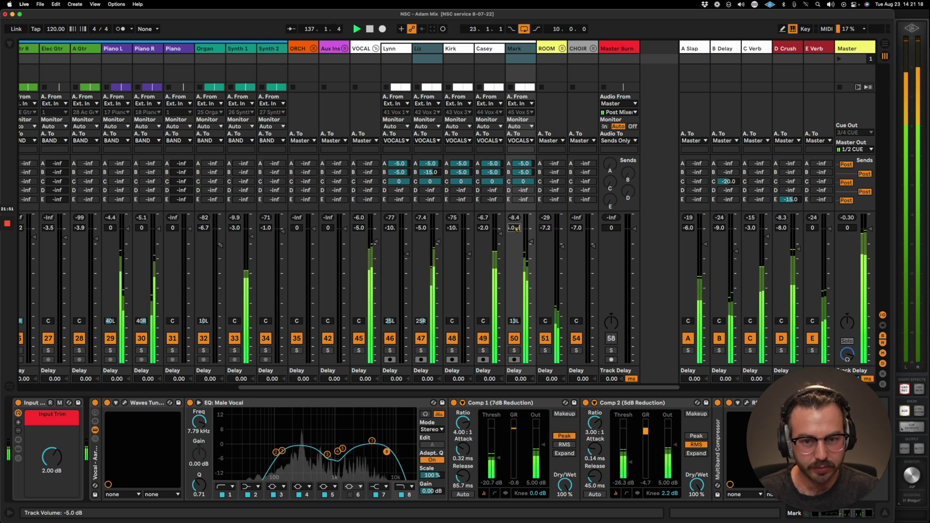
{"action": "key", "text": "BackSpace"}
{"action": "key", "text": "BackSpace"}
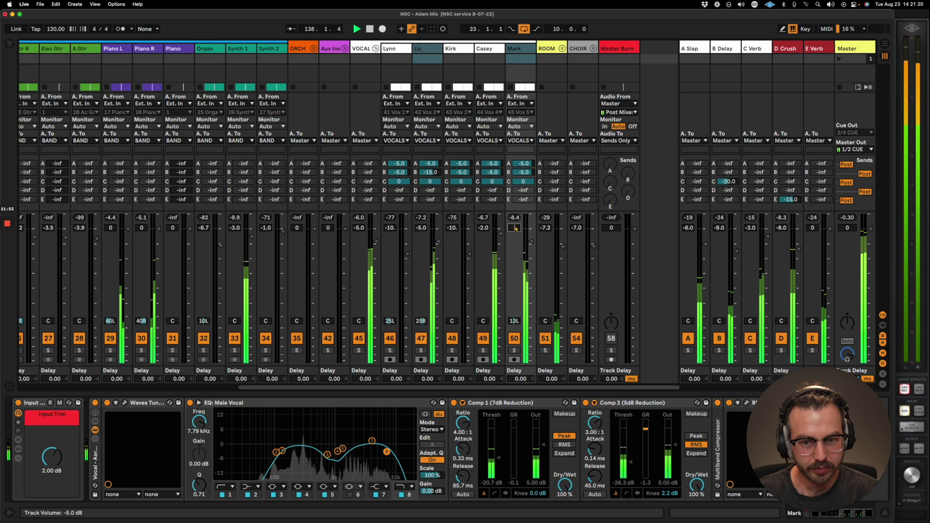
{"action": "type", "text": "-11"}
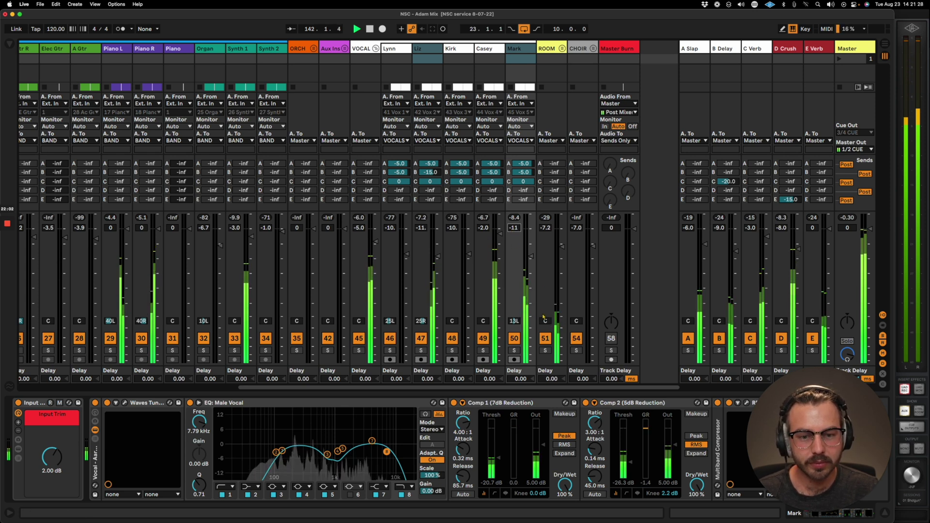
{"action": "key", "text": "space"}
- Compare the mix without and with the room microphones by muting ROOM track 51, replaying from about bar 129, and reactivating it
{"action": "left_click", "coordinate": [546, 49]}
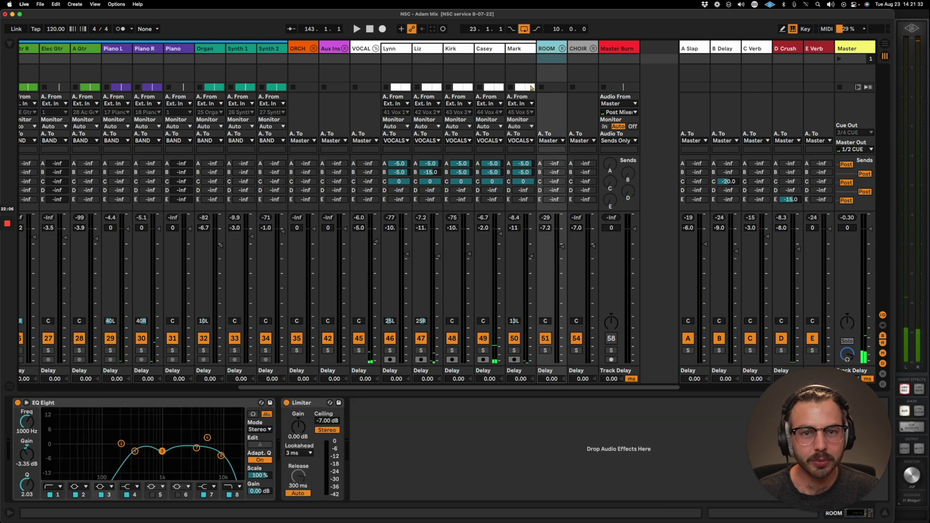
{"action": "left_click", "coordinate": [545, 339]}
{"action": "key", "text": "Tab"}
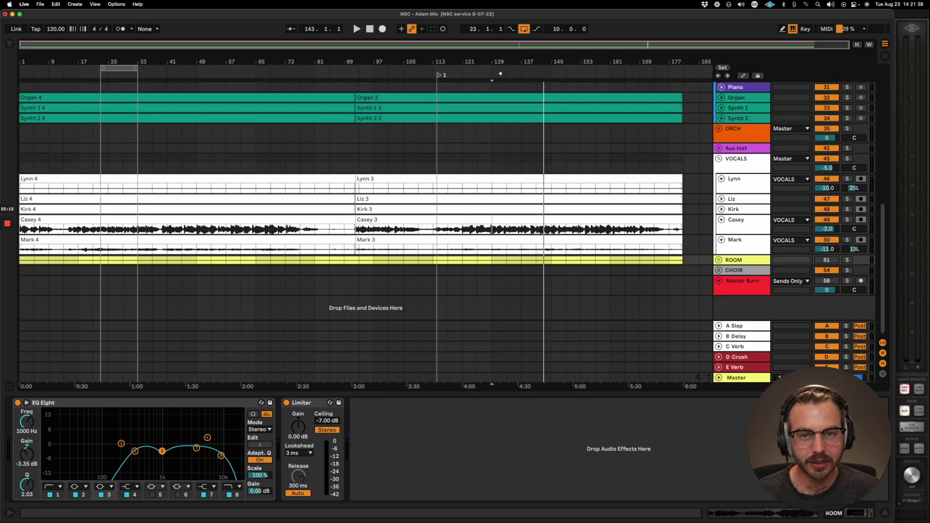
{"action": "left_click", "coordinate": [500, 74]}
{"action": "key", "text": "Tab"}
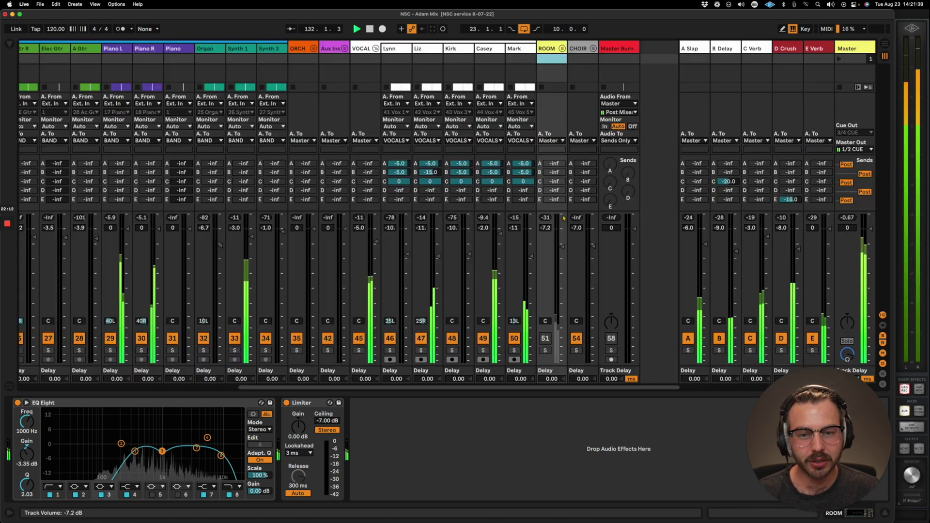
{"action": "left_click", "coordinate": [545, 338]}
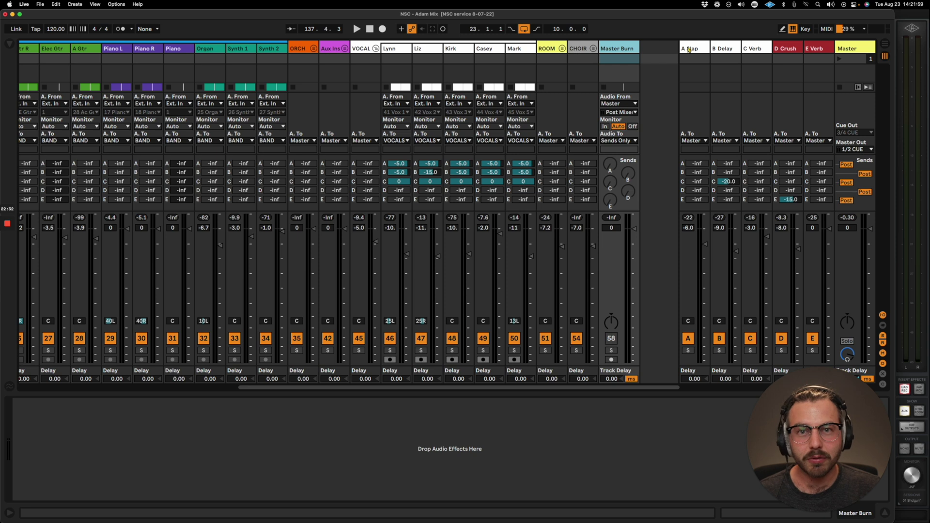
- Show the effect devices on the A Slap, B Delay and C Verb return tracks, and return to the first mixer tracks
{"action": "left_click", "coordinate": [688, 49]}
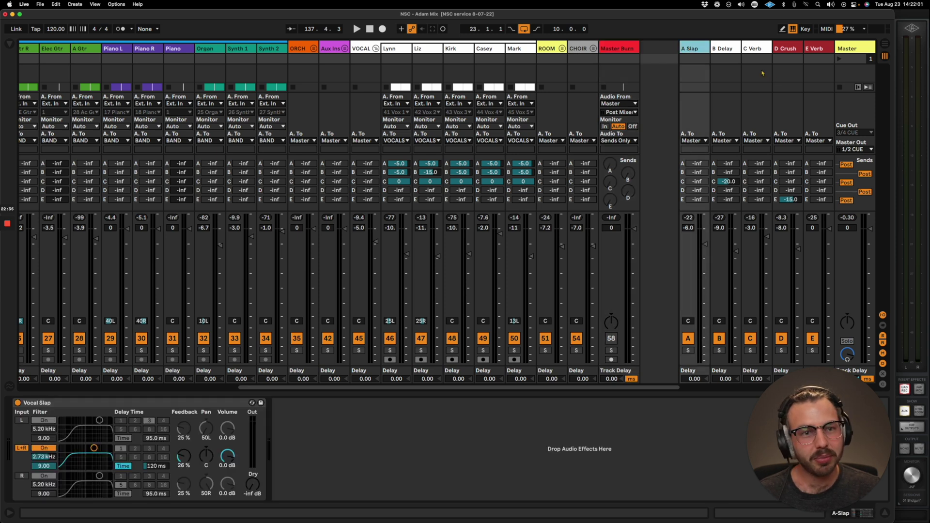
{"action": "left_click", "coordinate": [722, 50]}
{"action": "left_click", "coordinate": [750, 48]}
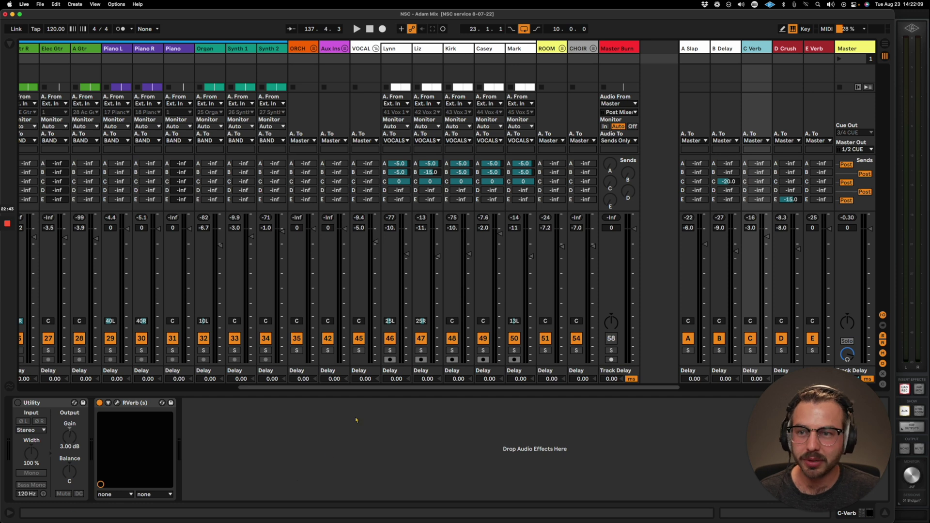
{"action": "key", "text": "super+Tab"}
{"action": "key", "text": "super+Tab"}
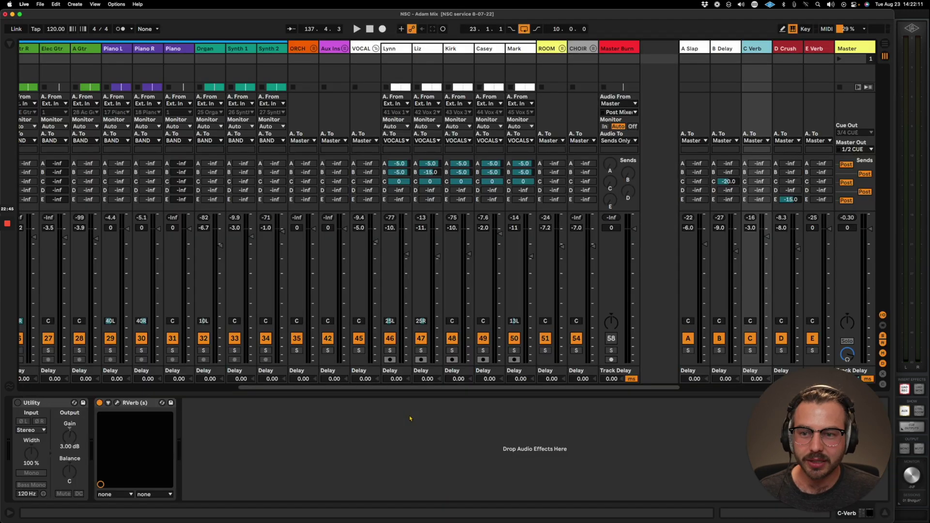
{"action": "scroll", "coordinate": [427, 225], "scroll_direction": "left", "scroll_amount": 10}
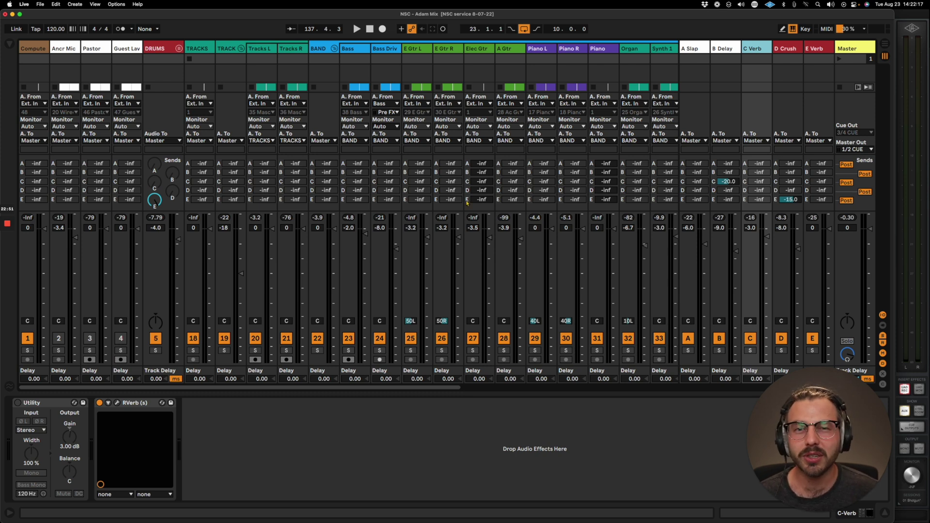
- Switch to Finder, play the preview of NSC before.mp3 to hear the original mix, and pause it
{"action": "key", "text": "super+Tab"}
{"action": "key", "text": "super+Tab"}
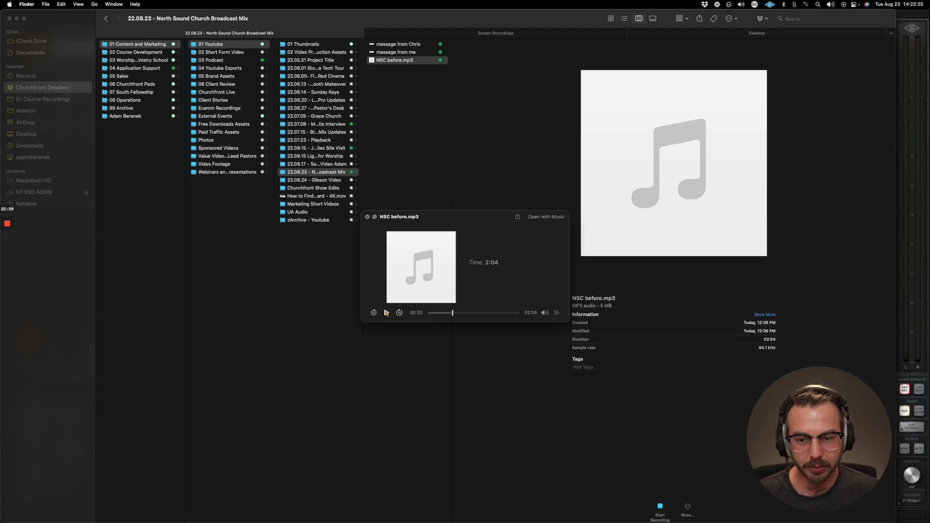
{"action": "left_click", "coordinate": [386, 313]}
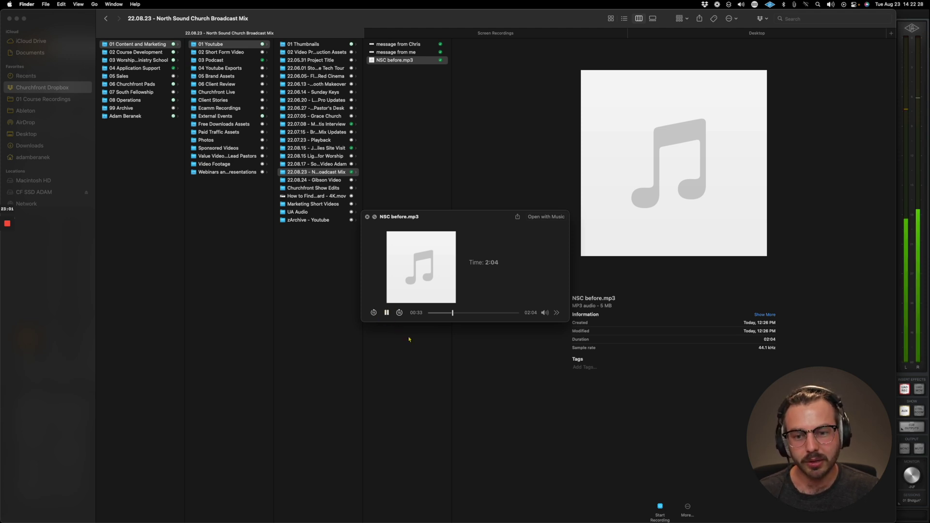
{"action": "left_click", "coordinate": [387, 313]}
- Return to Ableton Live and play the improved mix in Arrangement View for comparison
{"action": "key", "text": "super+Tab"}
{"action": "key", "text": "space"}
{"action": "key", "text": "Tab"}
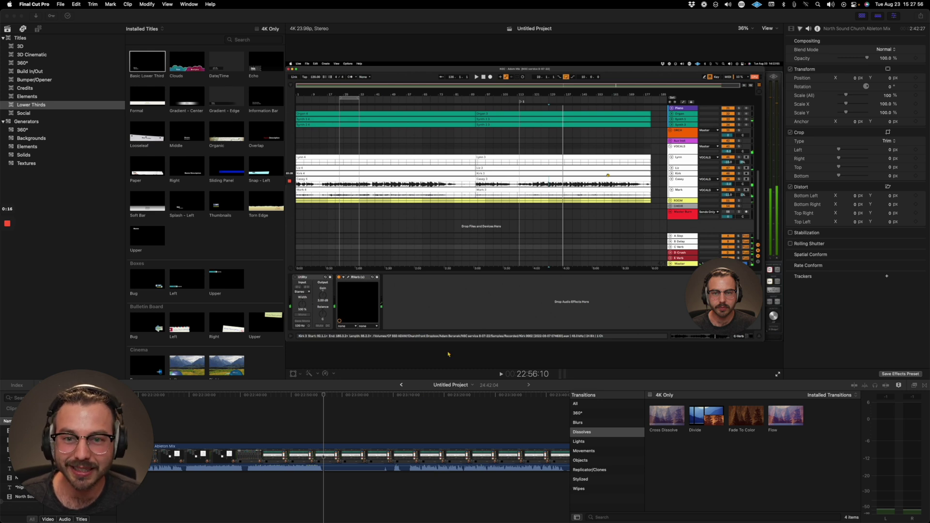
- Switch to Brave Browser, show the YouTube video "Sunday Service - June 5, 2022", and check the Console mixer
{"action": "key", "text": "super+Tab"}
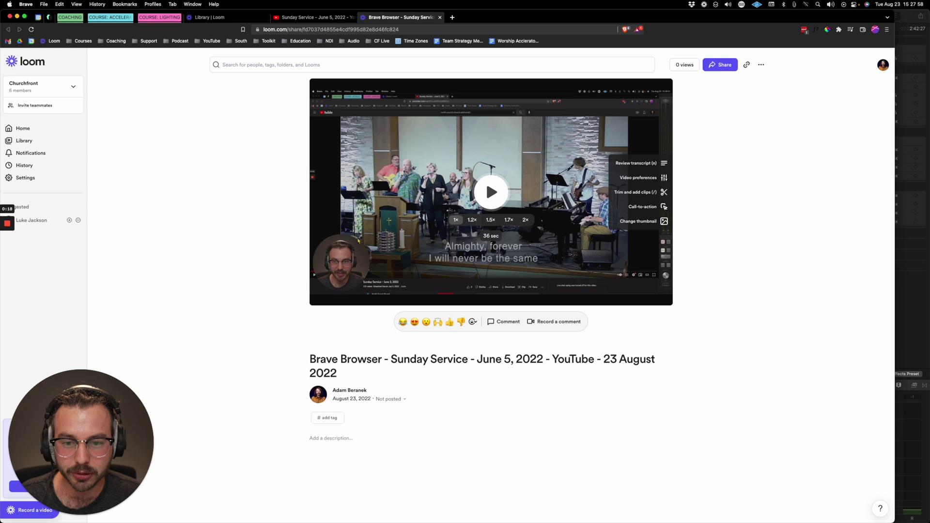
{"action": "left_click", "coordinate": [307, 18]}
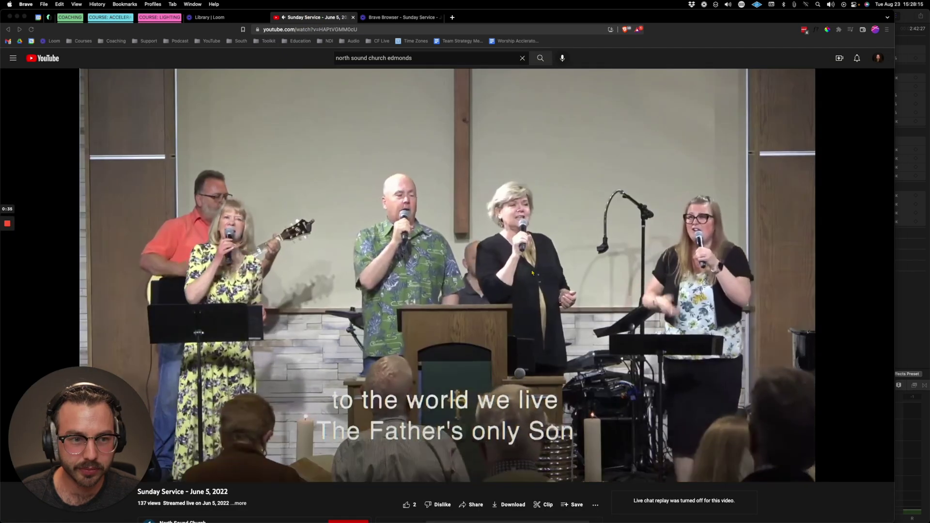
{"action": "key", "text": "super+Tab"}
{"action": "key", "text": "super+Tab"}
{"action": "key", "text": "super+Tab"}
{"action": "key", "text": "super+Tab"}
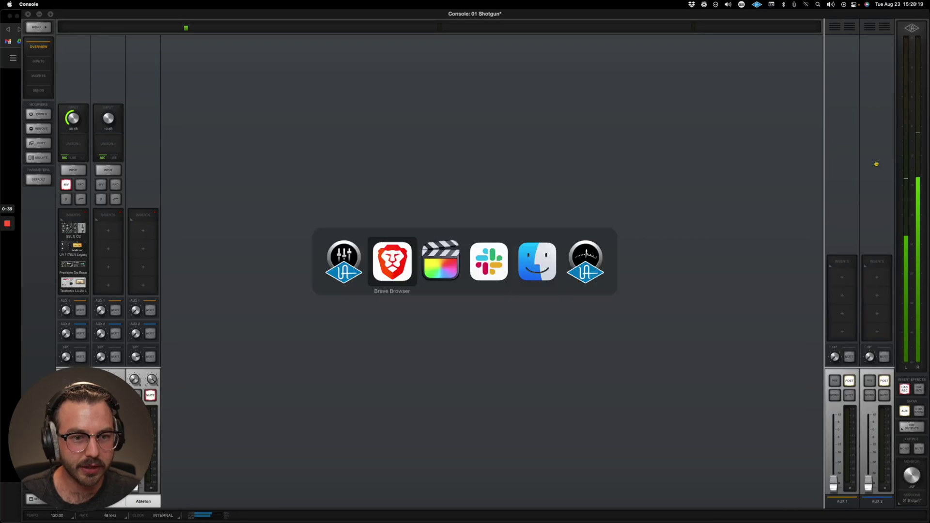